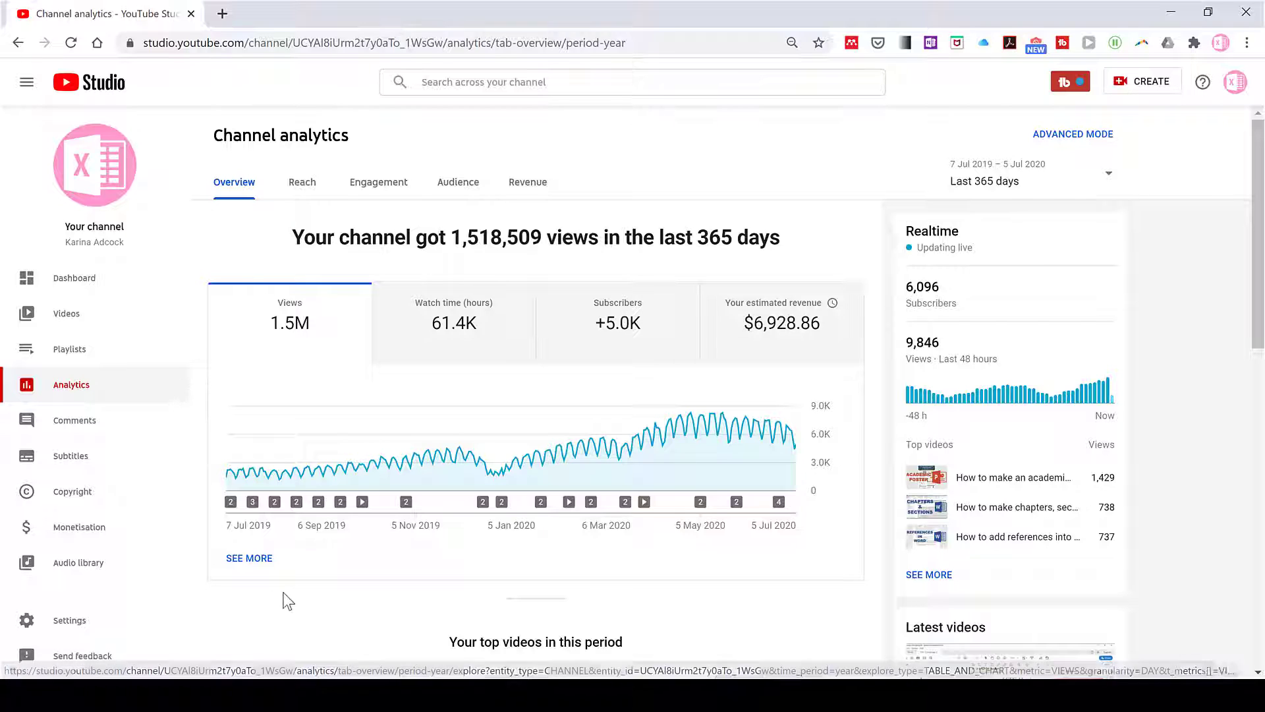
- Open the detailed report for the channel's views and plot the Total line on the chart
click(254, 564)
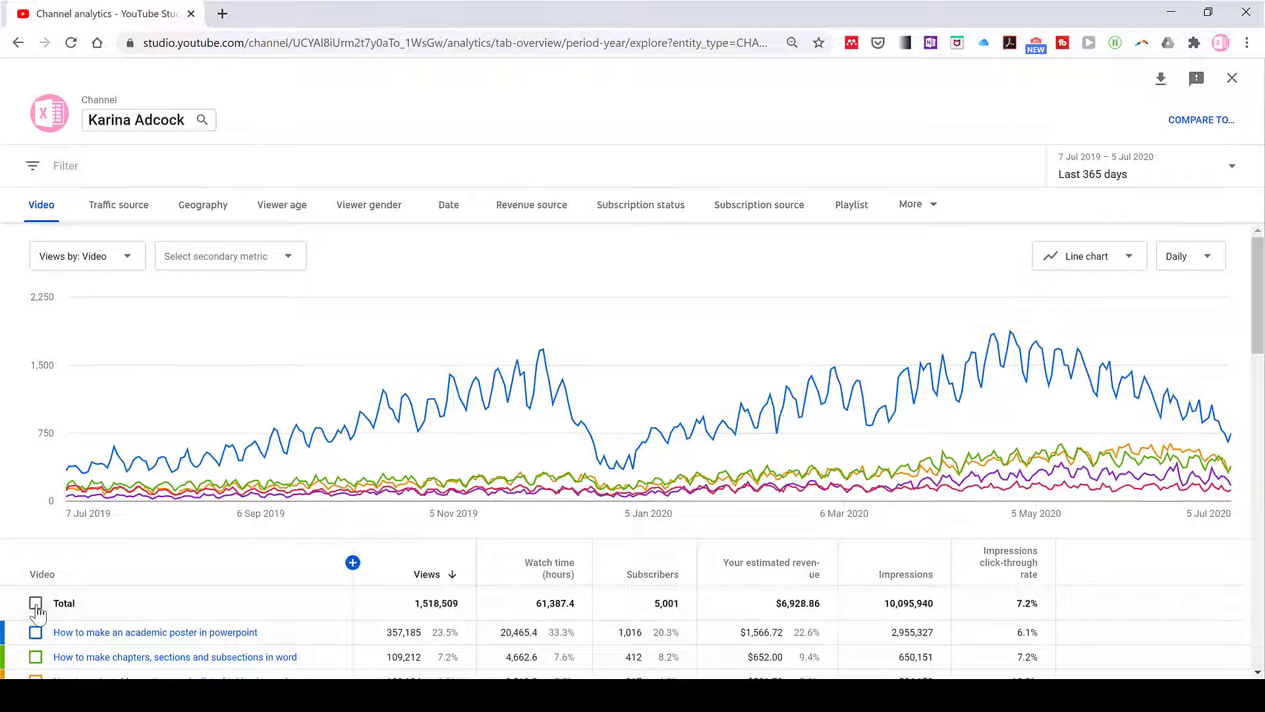
click(36, 604)
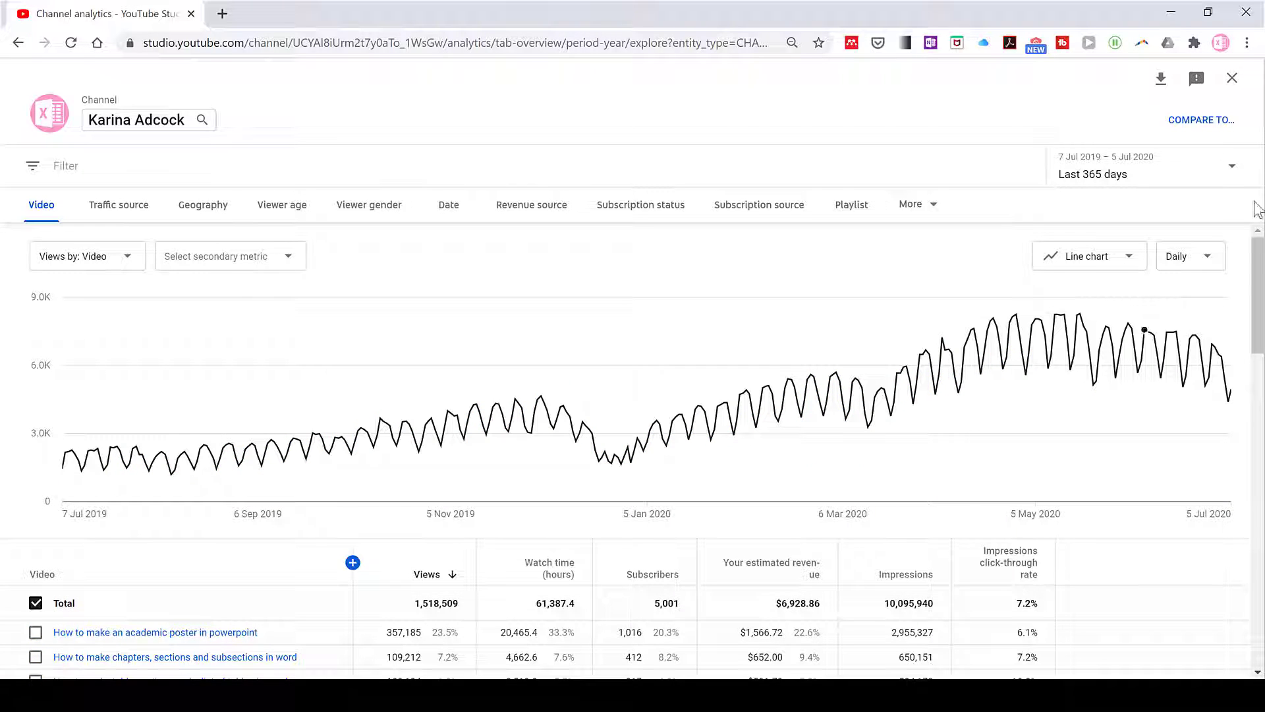
- Set a custom report period starting on 01/01/2015 and apply it
click(1232, 171)
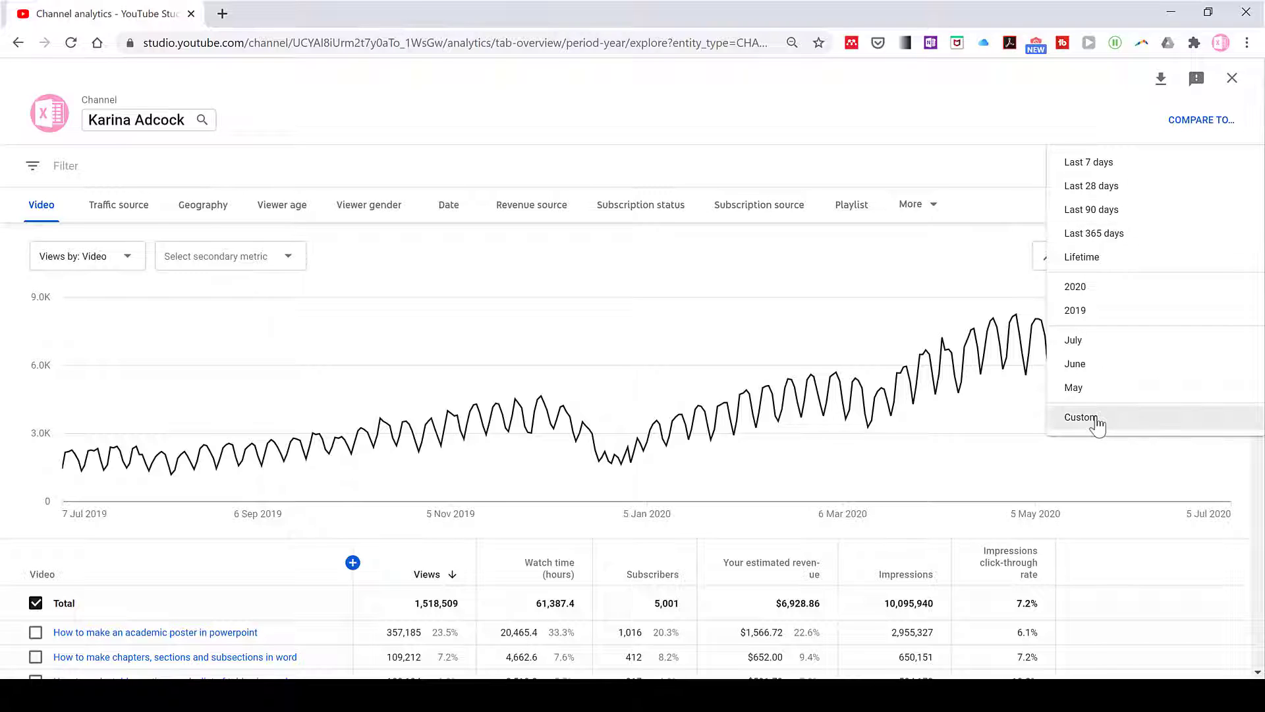
click(1097, 421)
drag(1138, 160, 1055, 158)
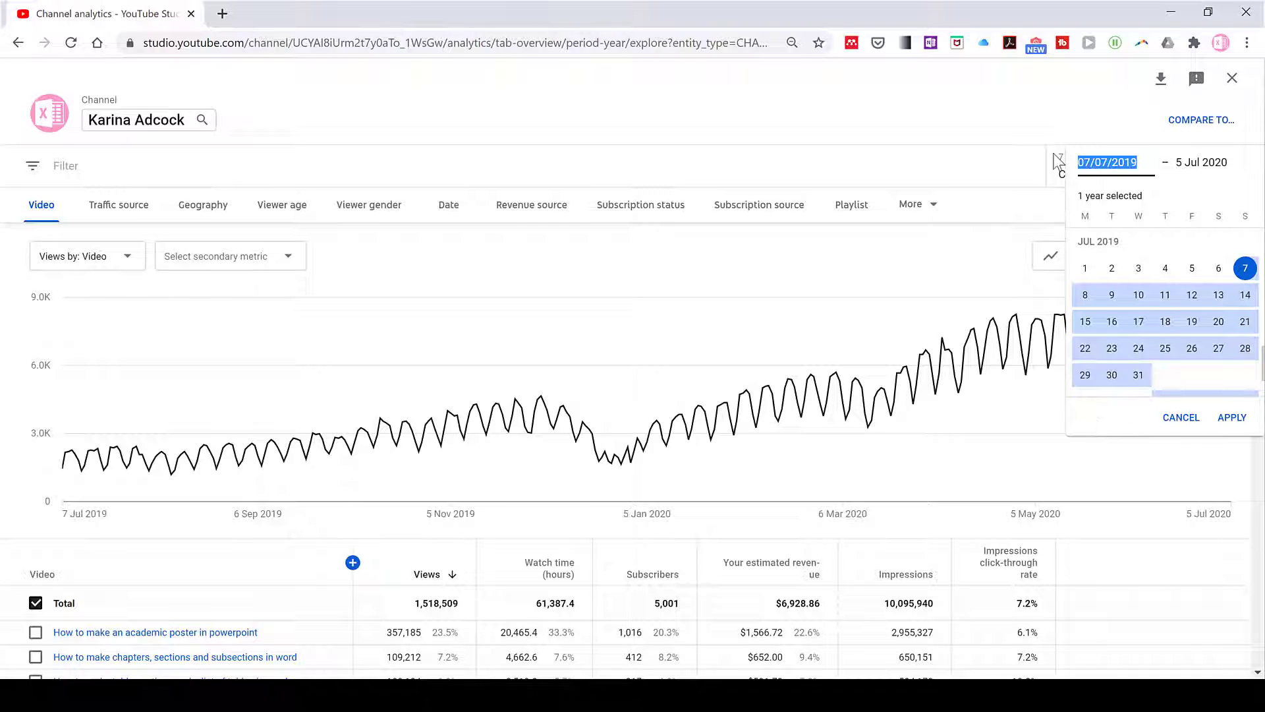
text(01/)
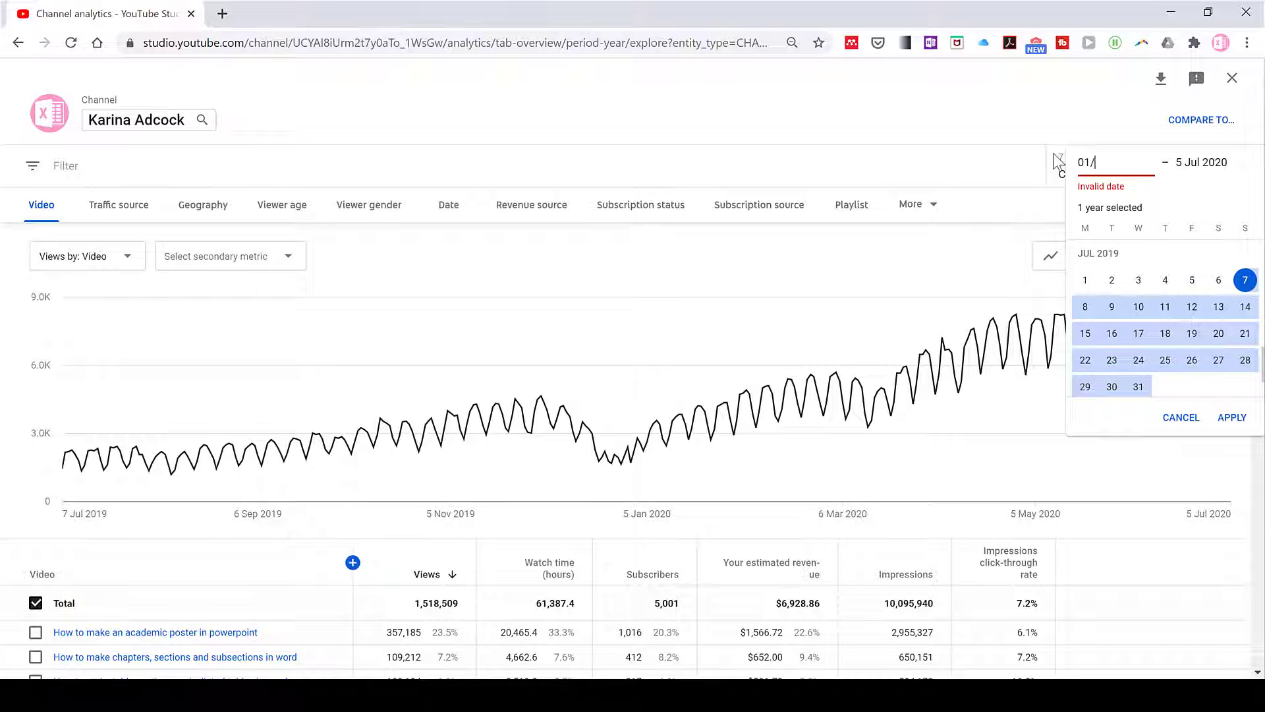
text(01/2015)
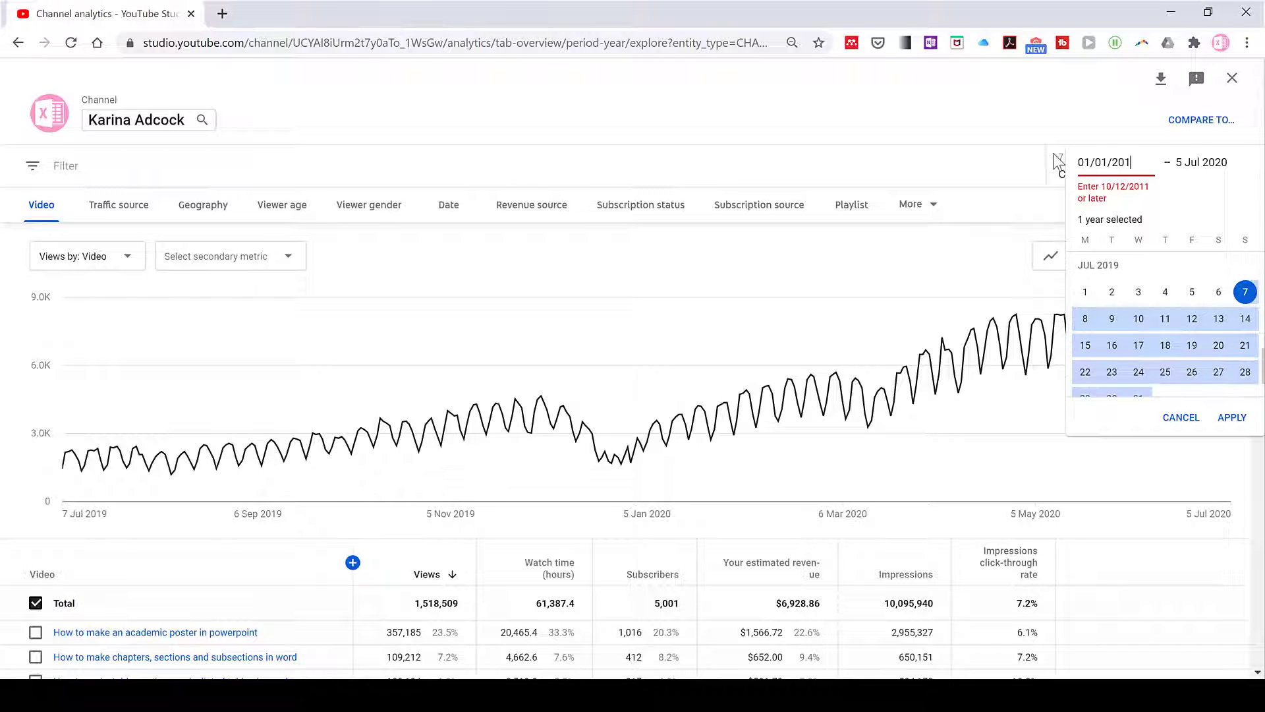
click(1233, 425)
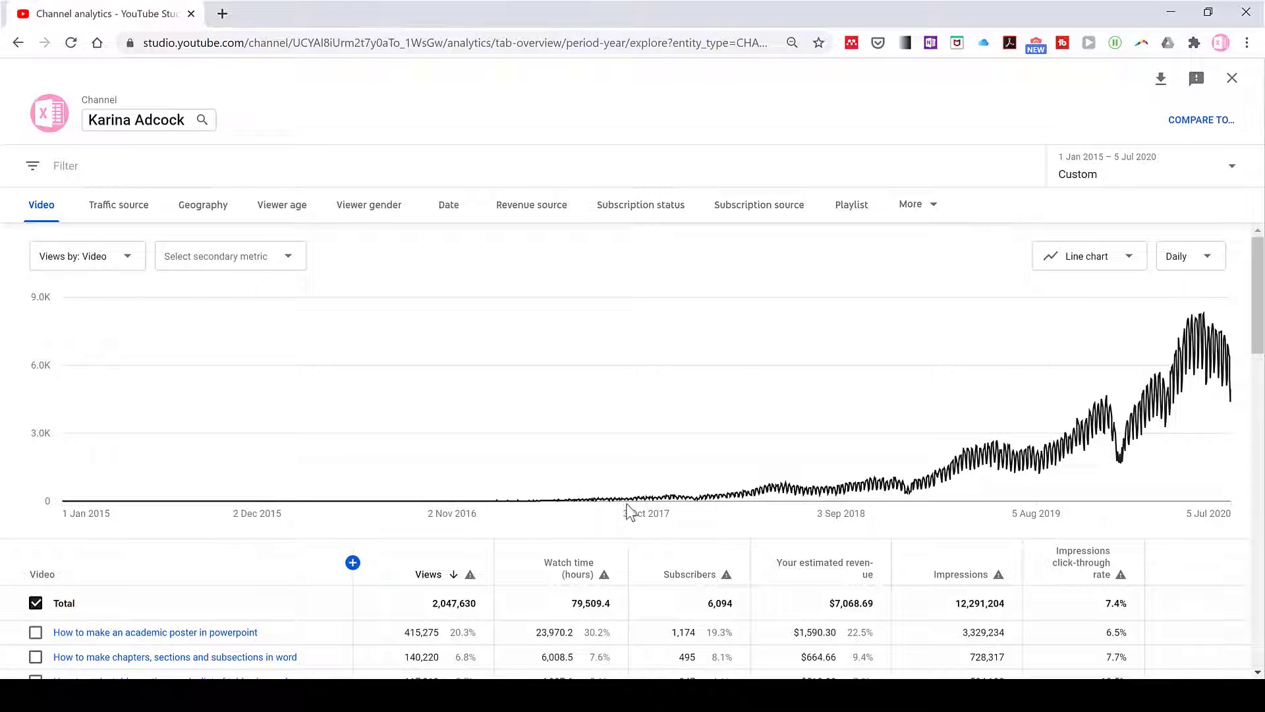
- Add Videos published as the secondary metric on the views chart
click(288, 259)
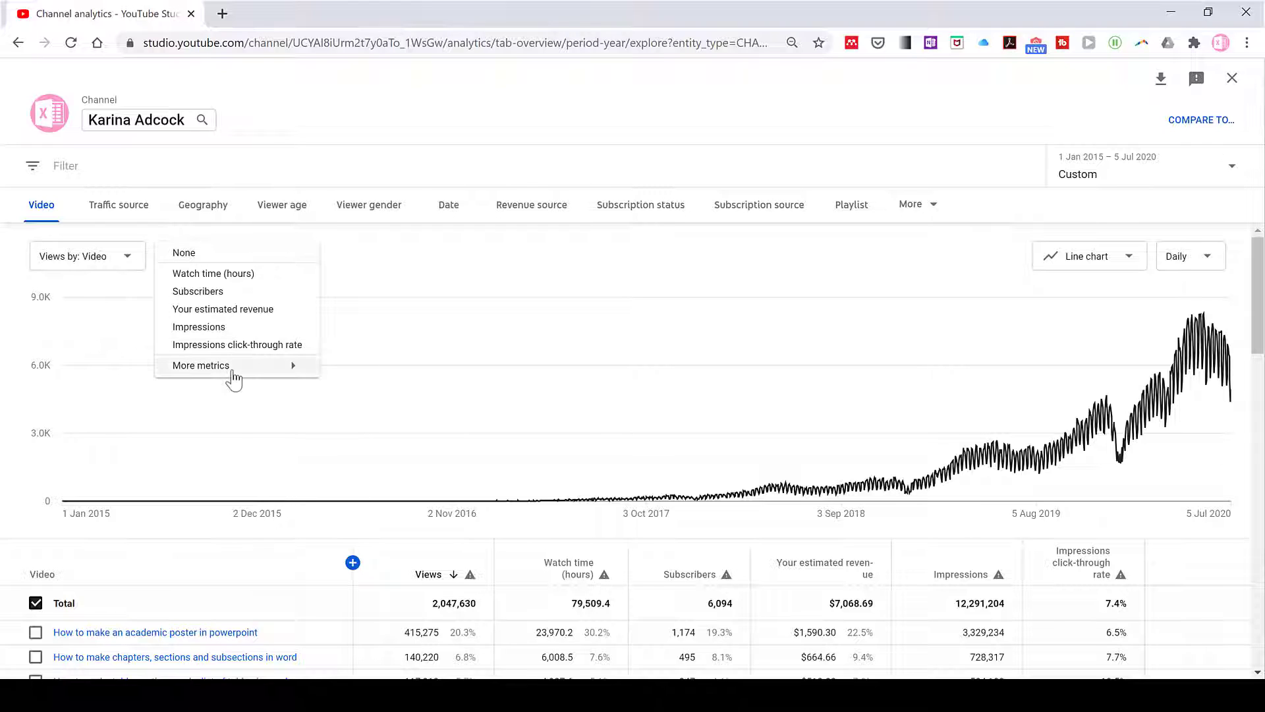
mouse_move(234, 380)
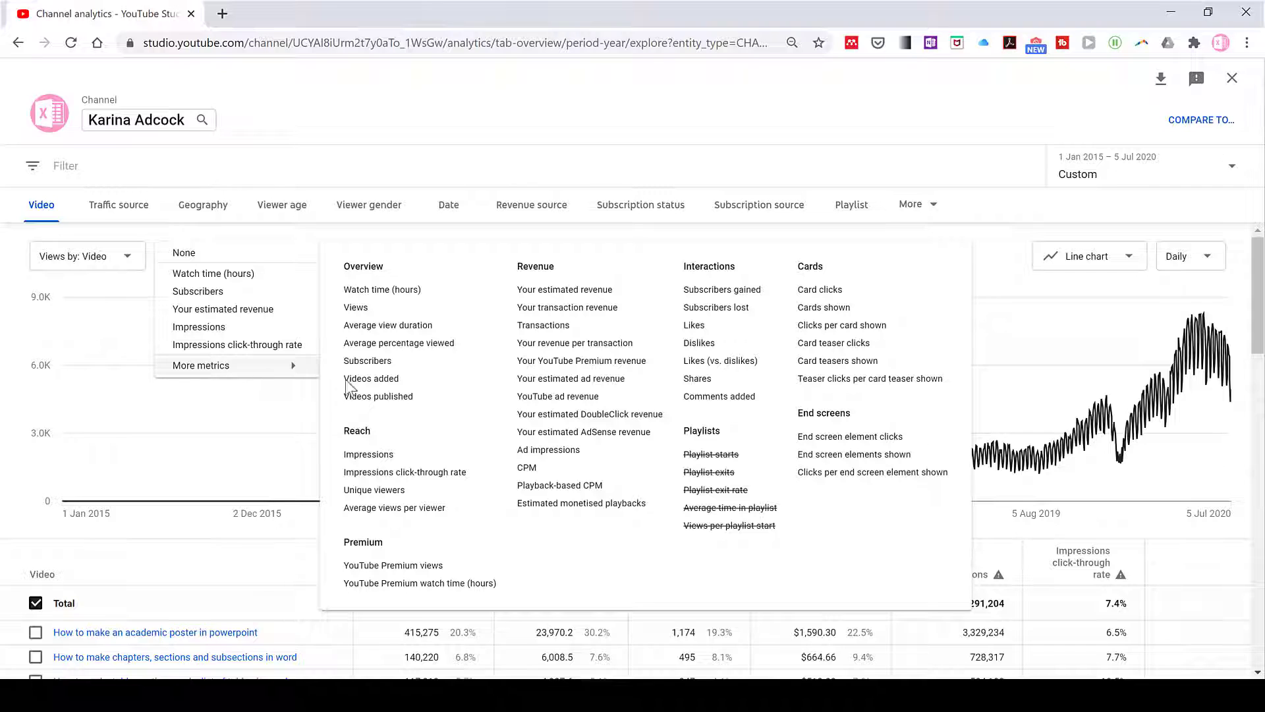
click(398, 399)
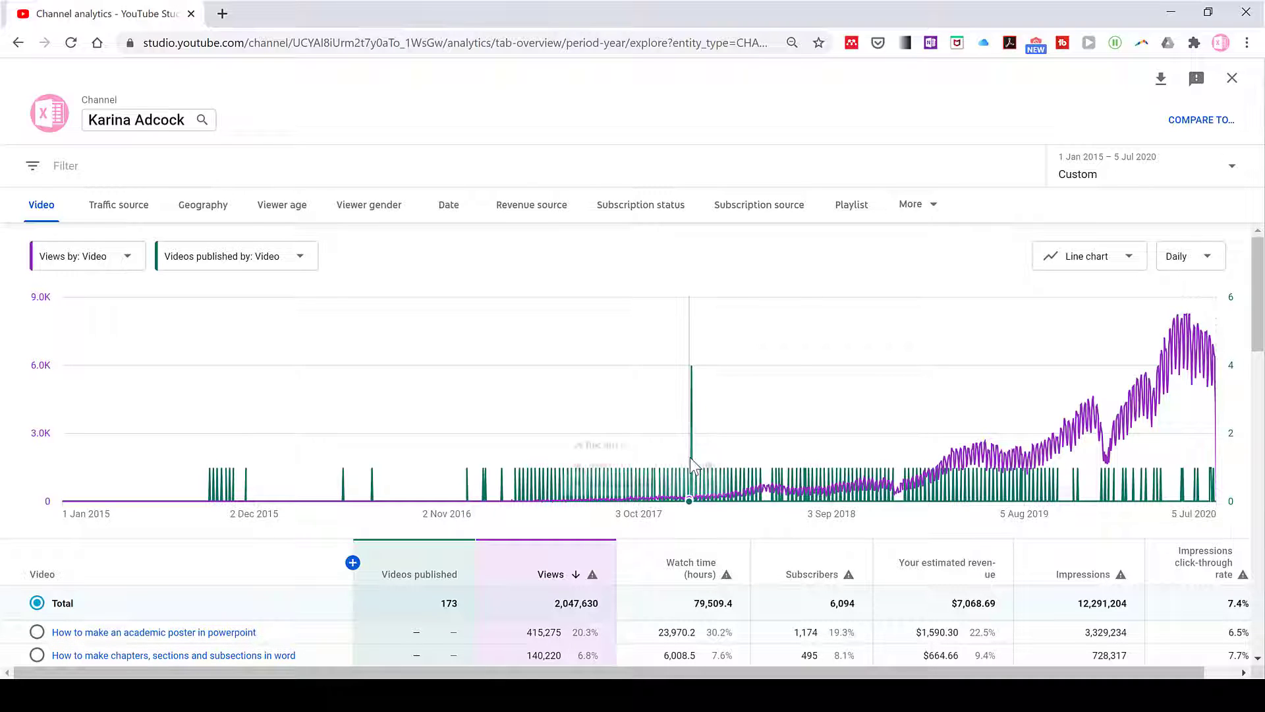
mouse_move(693, 460)
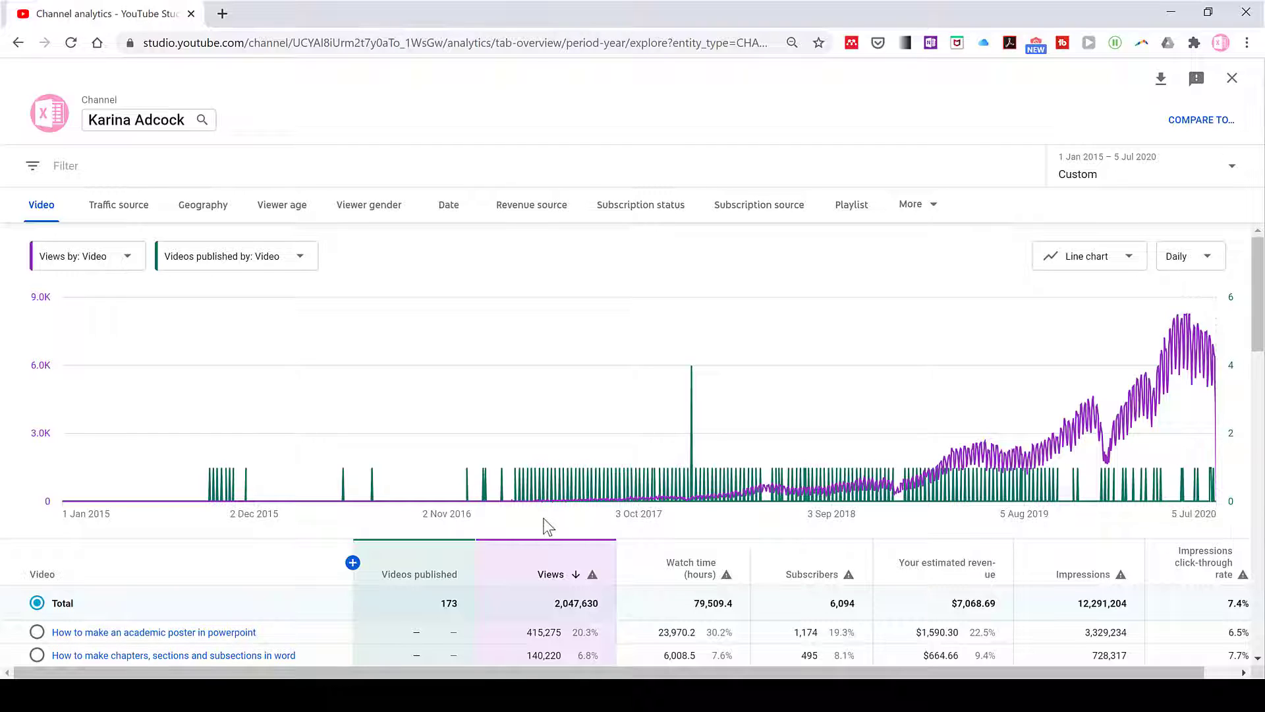
- Change the custom report period to 1 January 2017 through 31 December 2017
click(1233, 170)
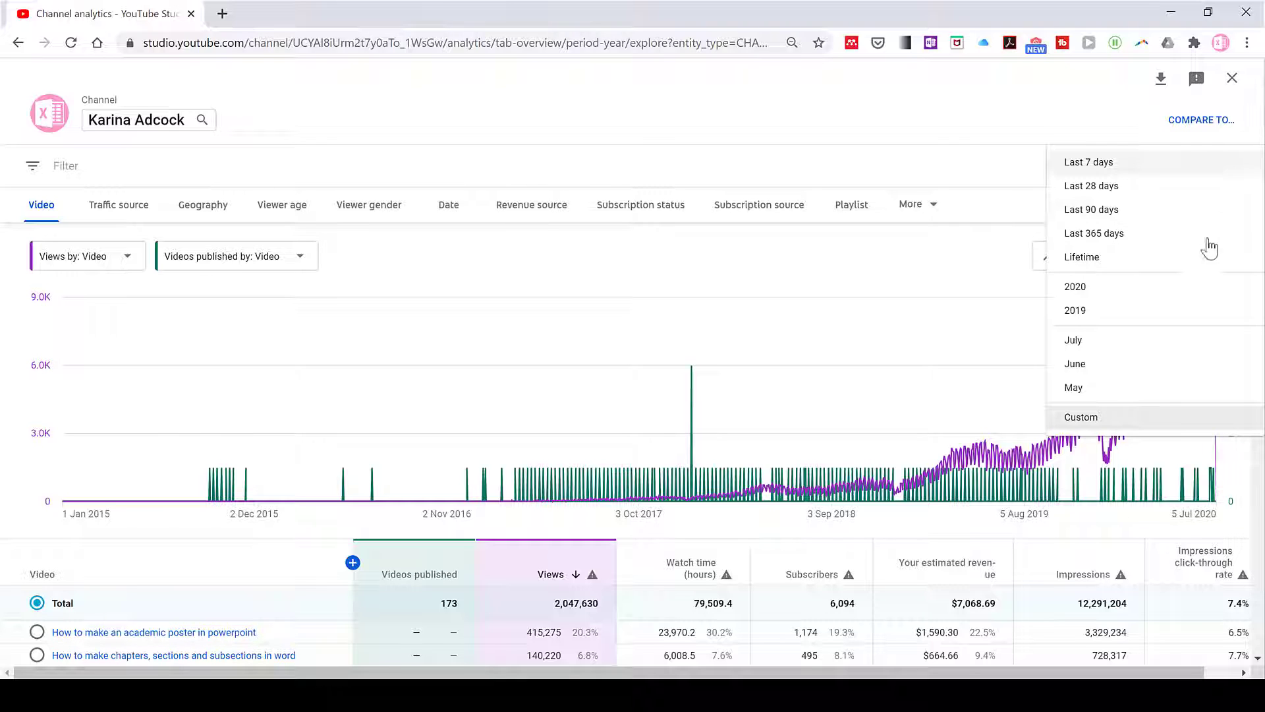
click(1090, 419)
key(BackSpace)
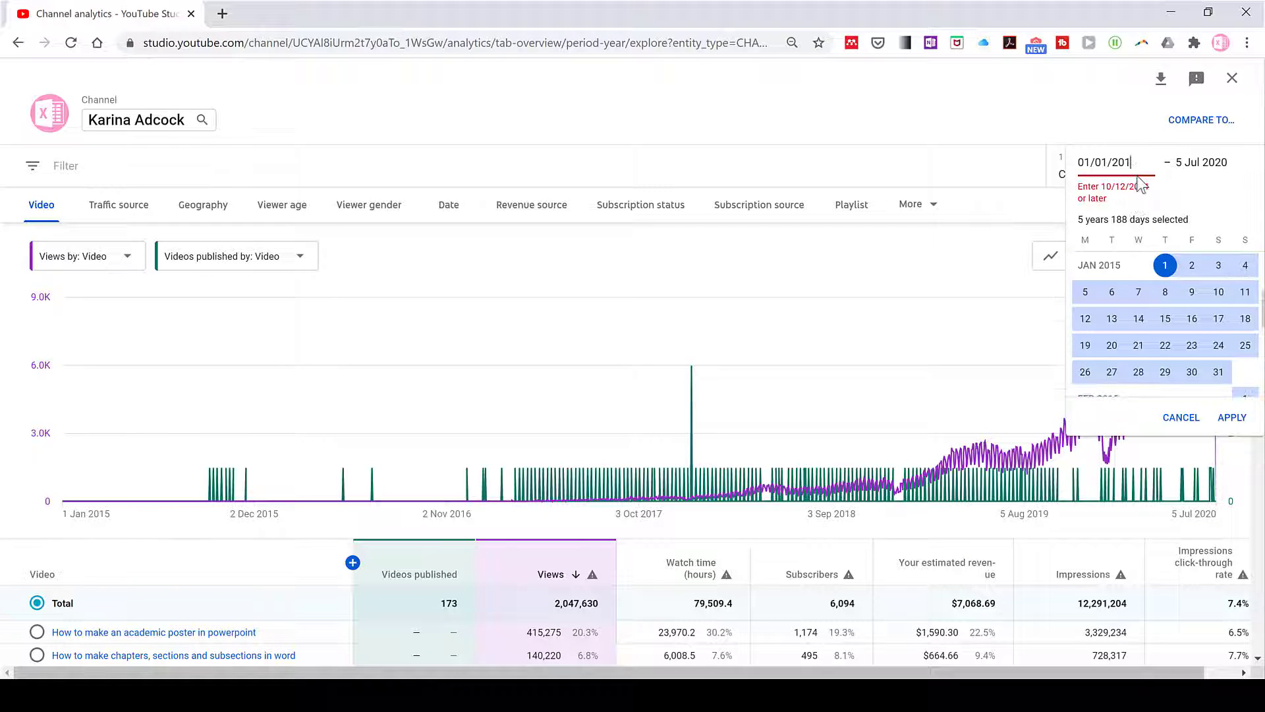
text(7)
drag(1240, 158, 1165, 190)
key(BackSpace)
text(31/12/2017)
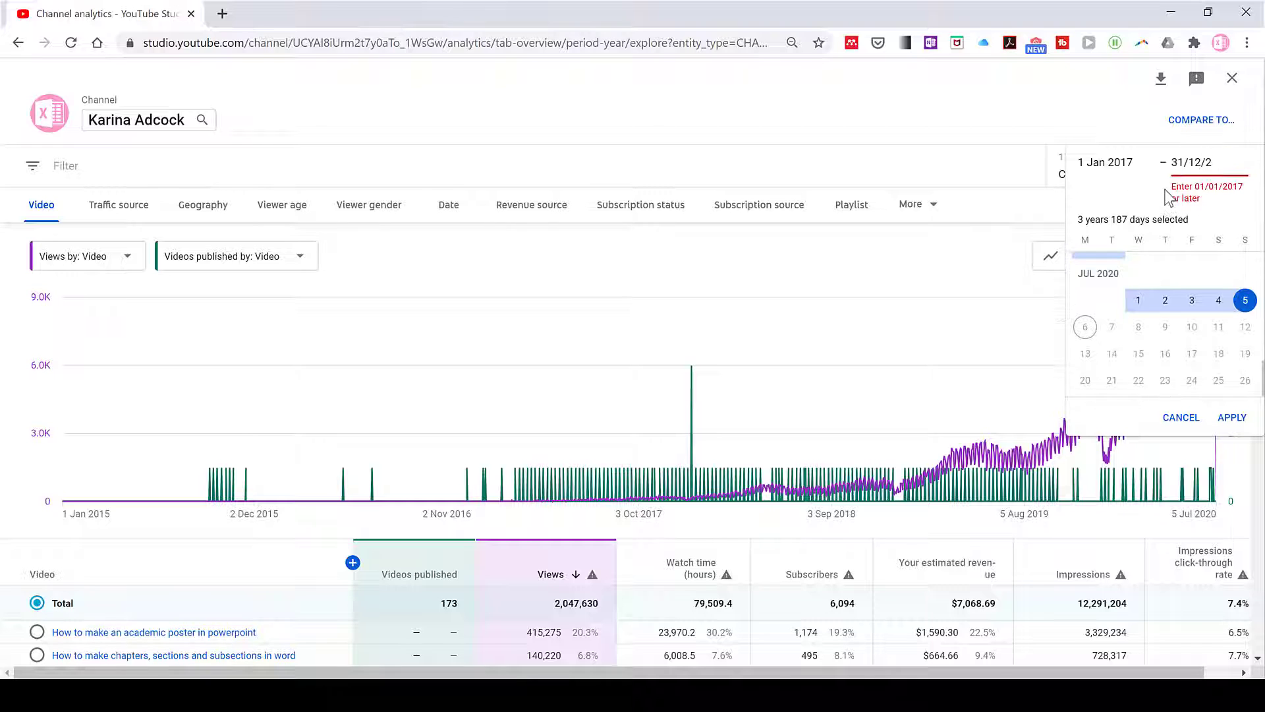
click(1230, 417)
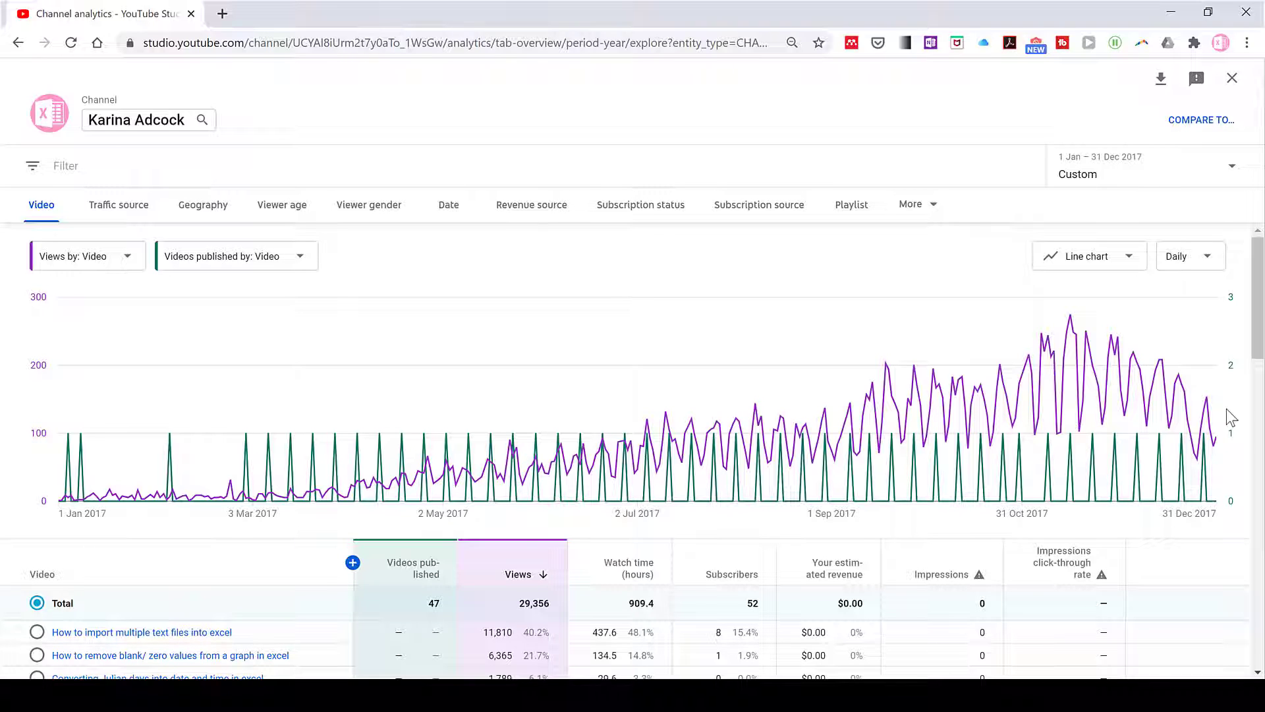
- Change the custom report period to 1 January 2018 through 31 December 2018
click(1231, 173)
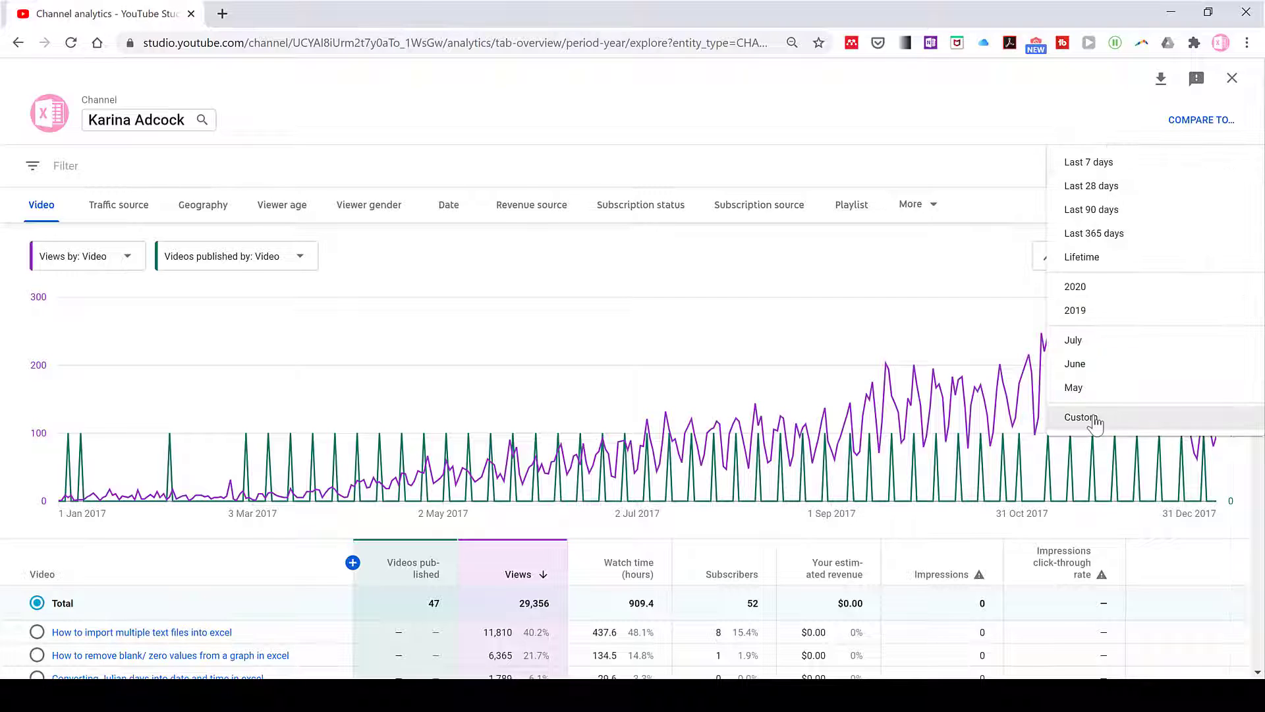
click(1096, 418)
click(1247, 162)
key(BackSpace)
text(8)
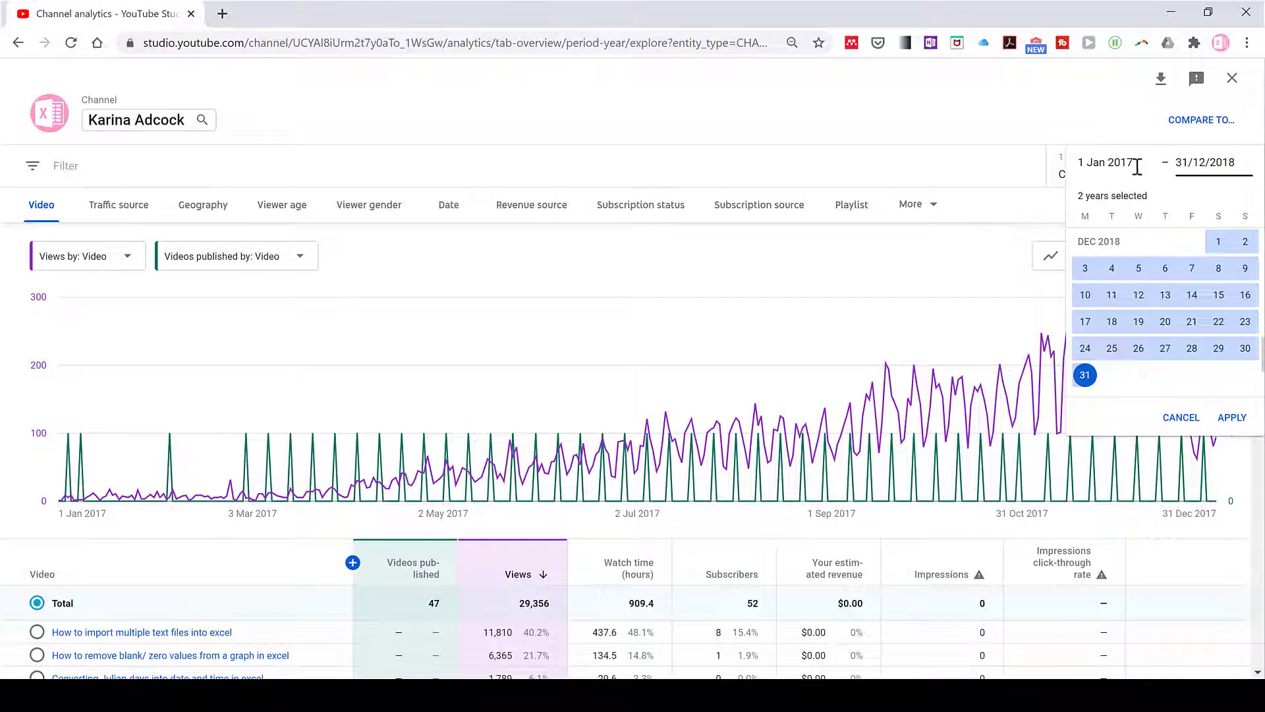
click(1138, 167)
key(BackSpace)
text(8)
click(1231, 417)
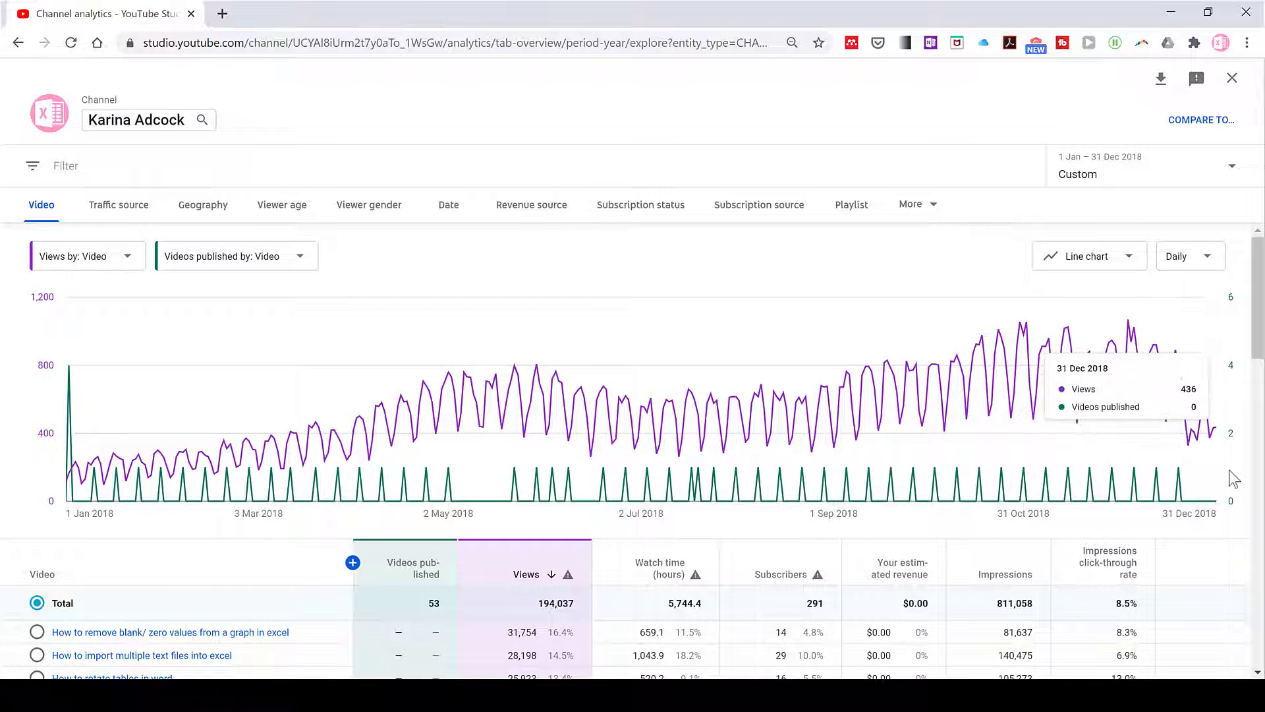
- Show views and published videos for 2019, followed by the last 365 days
click(1232, 174)
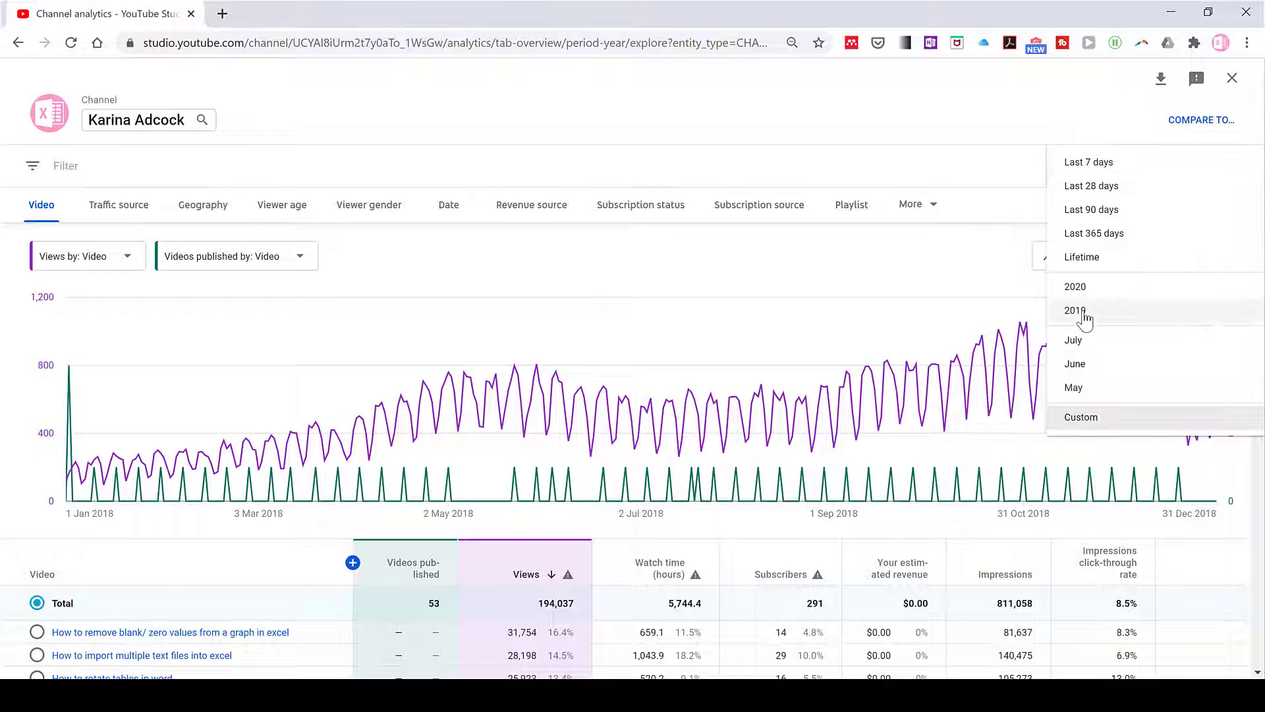
click(1083, 315)
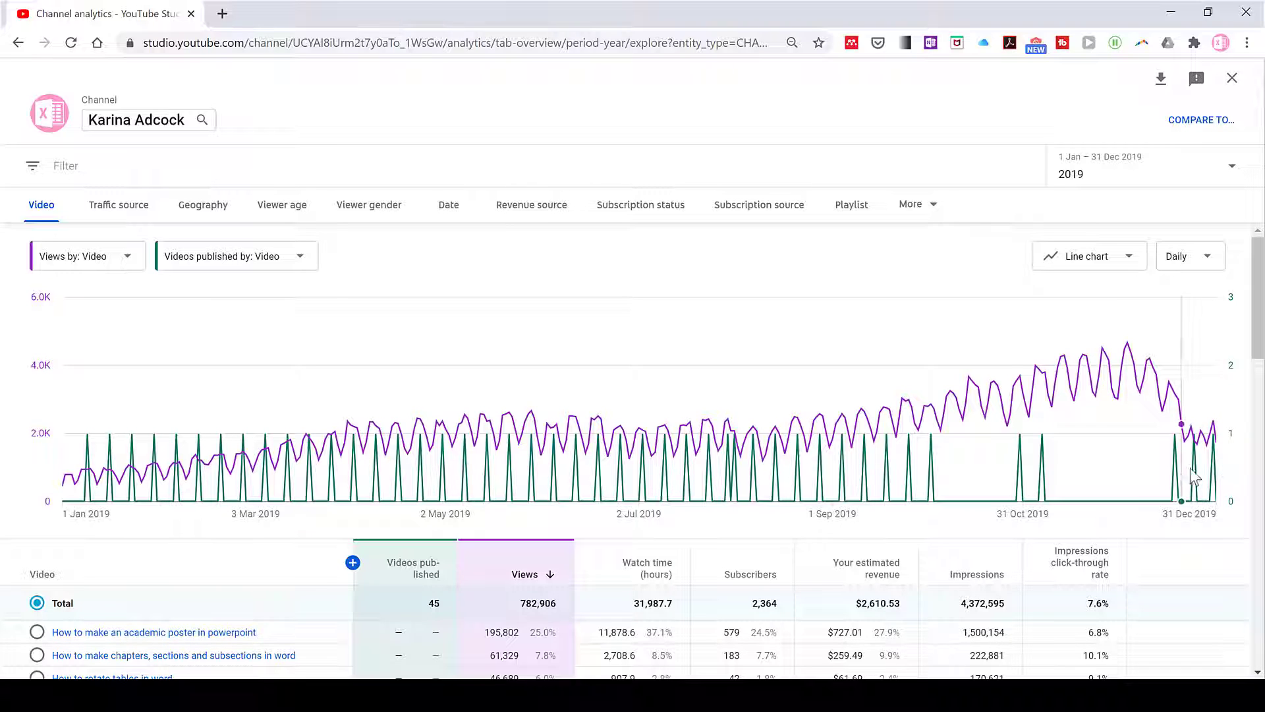
click(1234, 173)
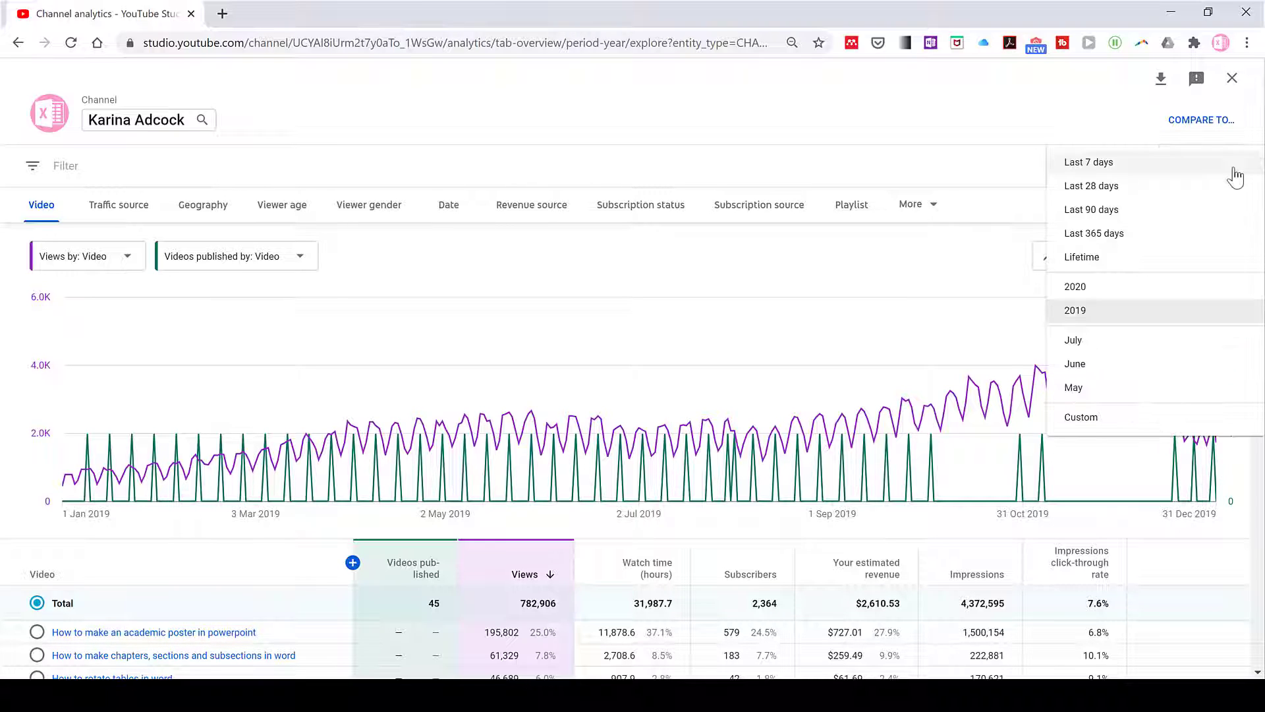
click(1129, 235)
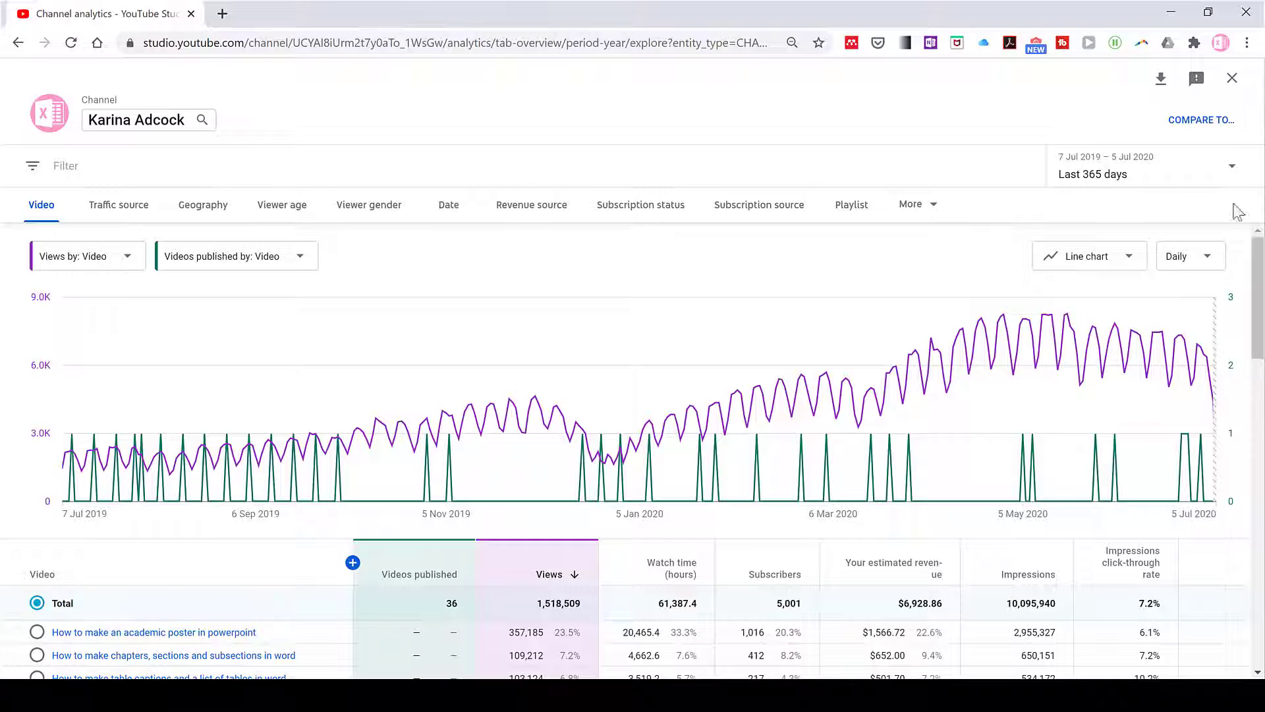
- Close the detailed report and display the channel's impressions click-through rate in the Reach analytics
click(1230, 79)
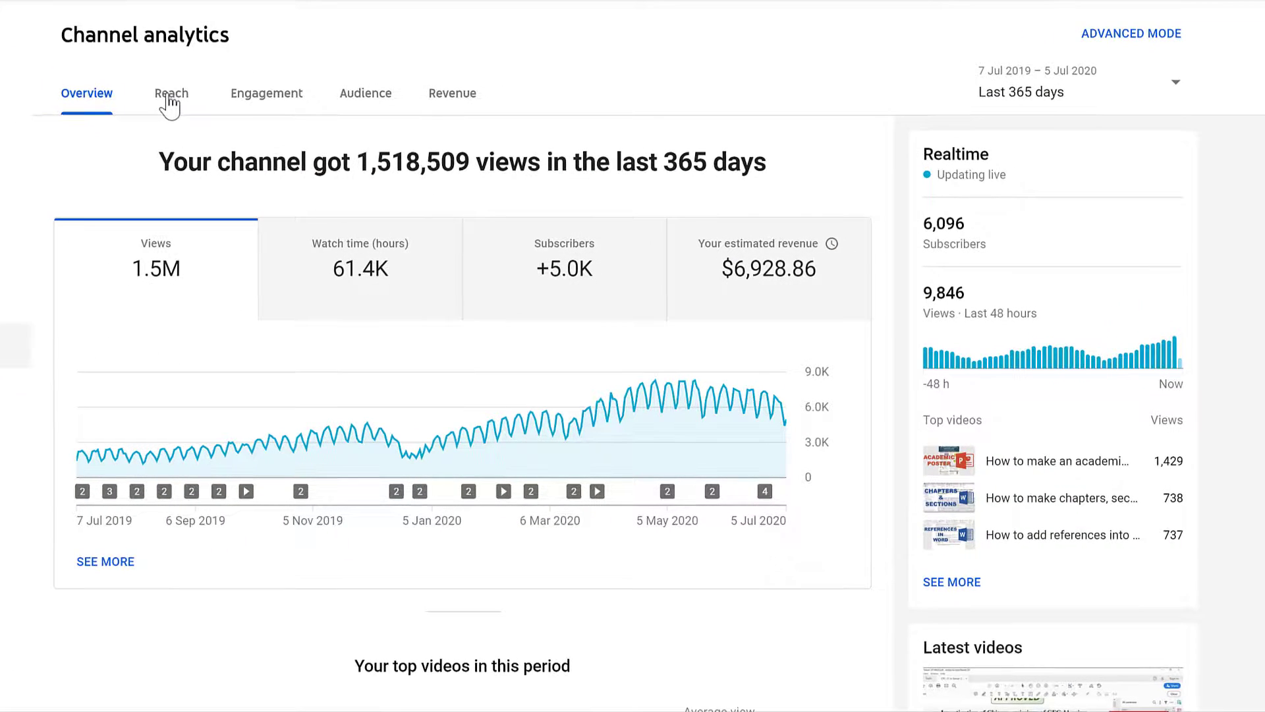
click(169, 99)
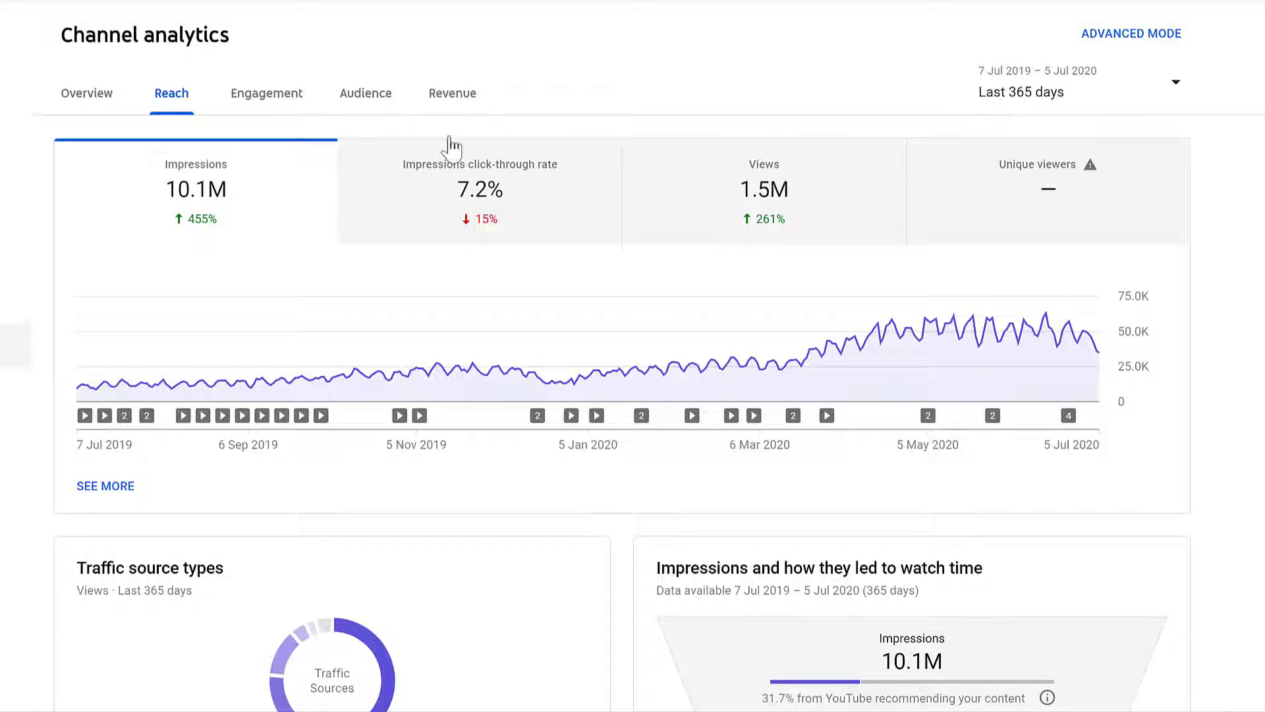
click(555, 195)
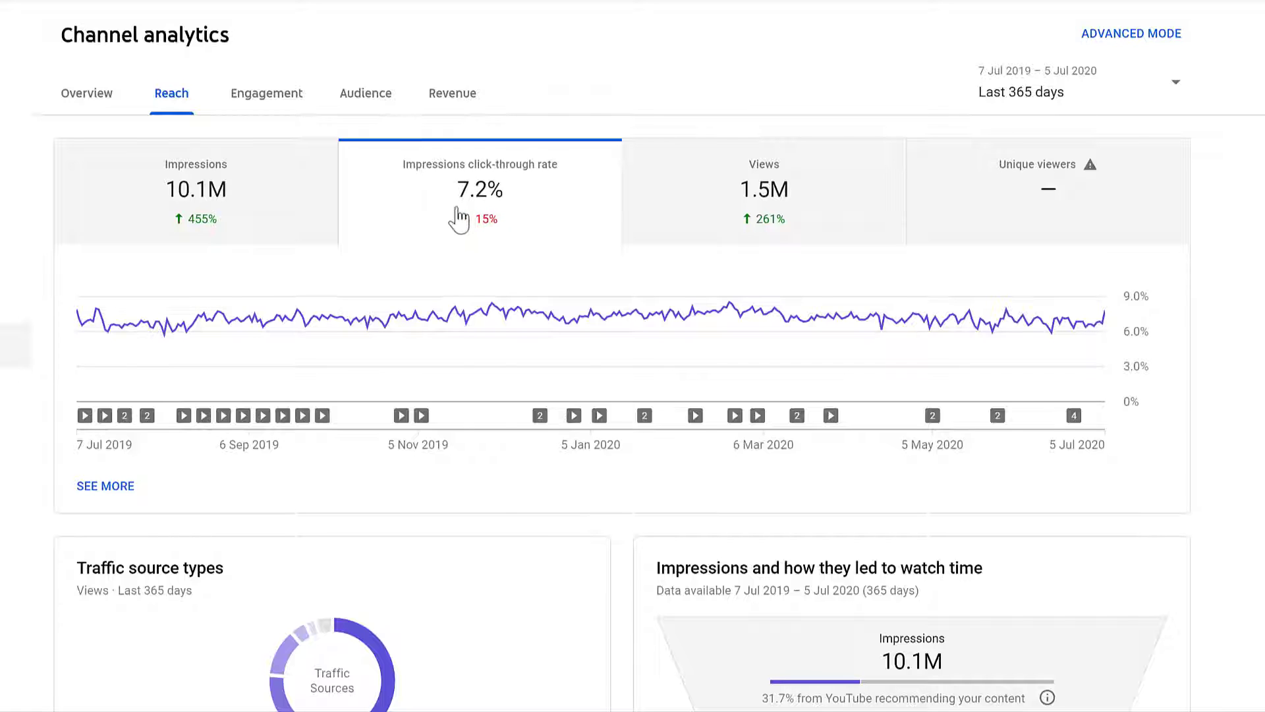
mouse_move(501, 222)
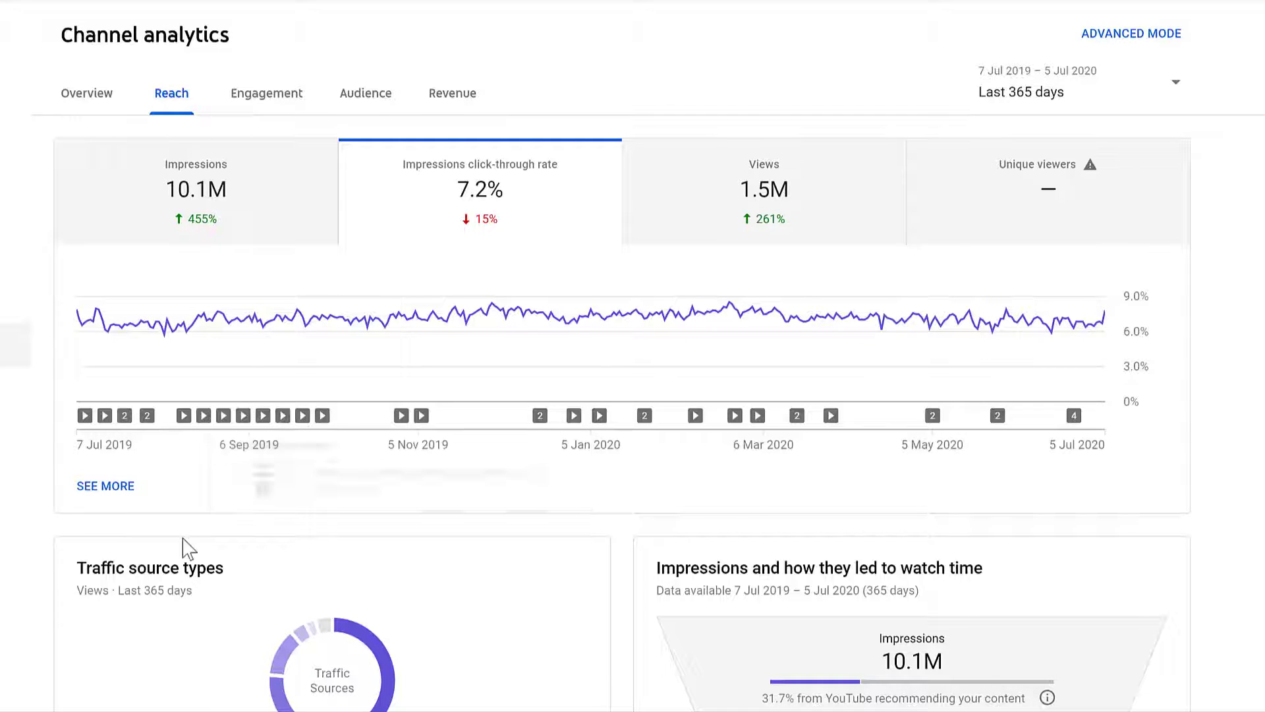
- Examine the traffic source types, including the shares of YouTube search, External and Suggested videos
scroll(443, 508, down, 5)
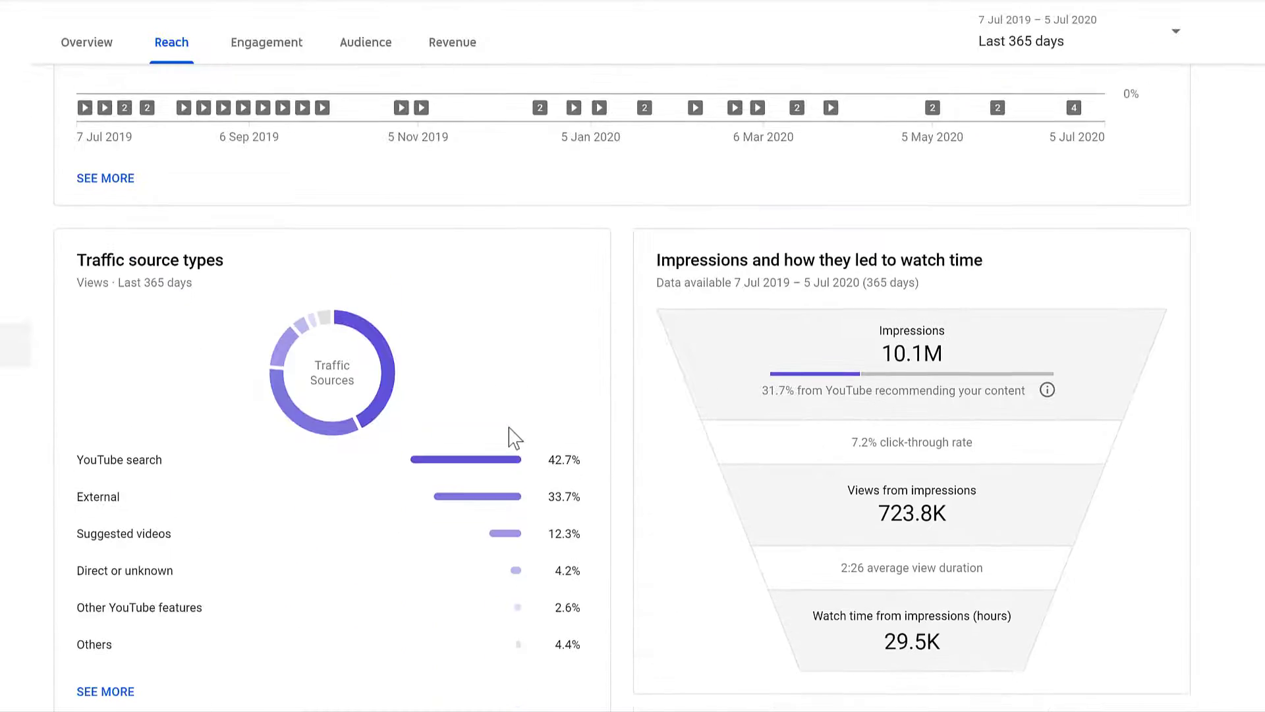
scroll(514, 438, down, 2)
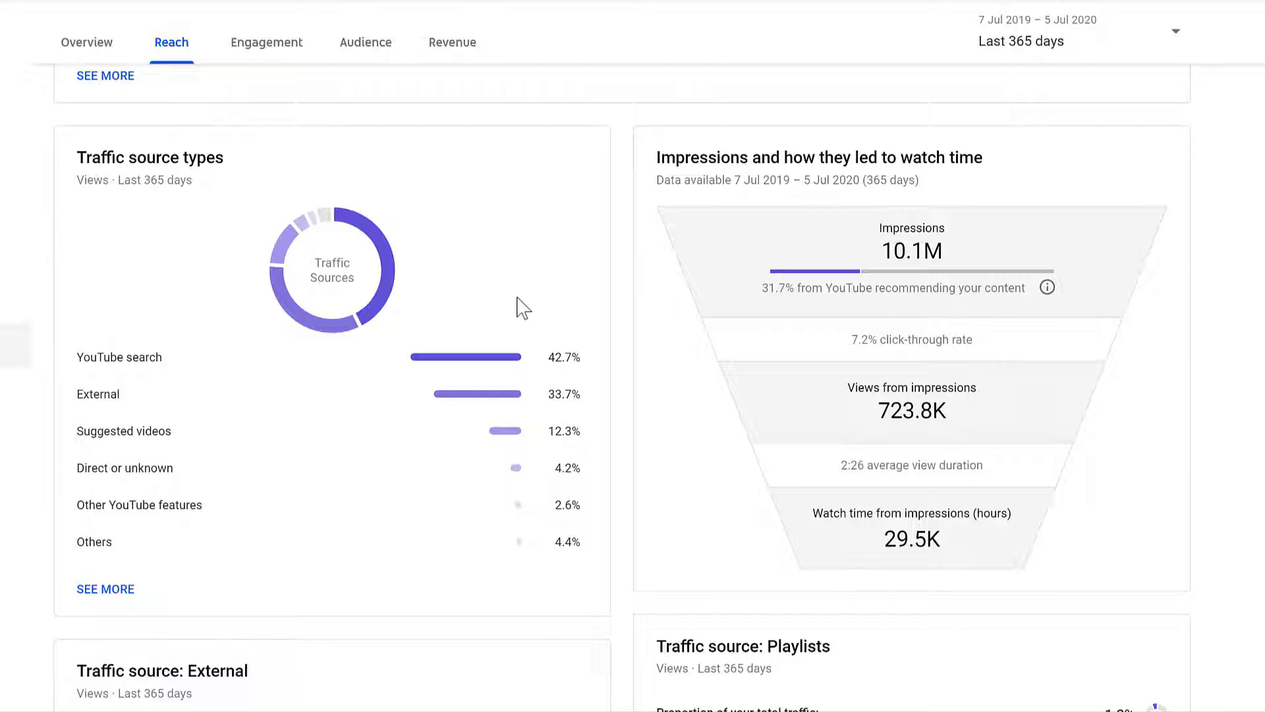
mouse_move(513, 368)
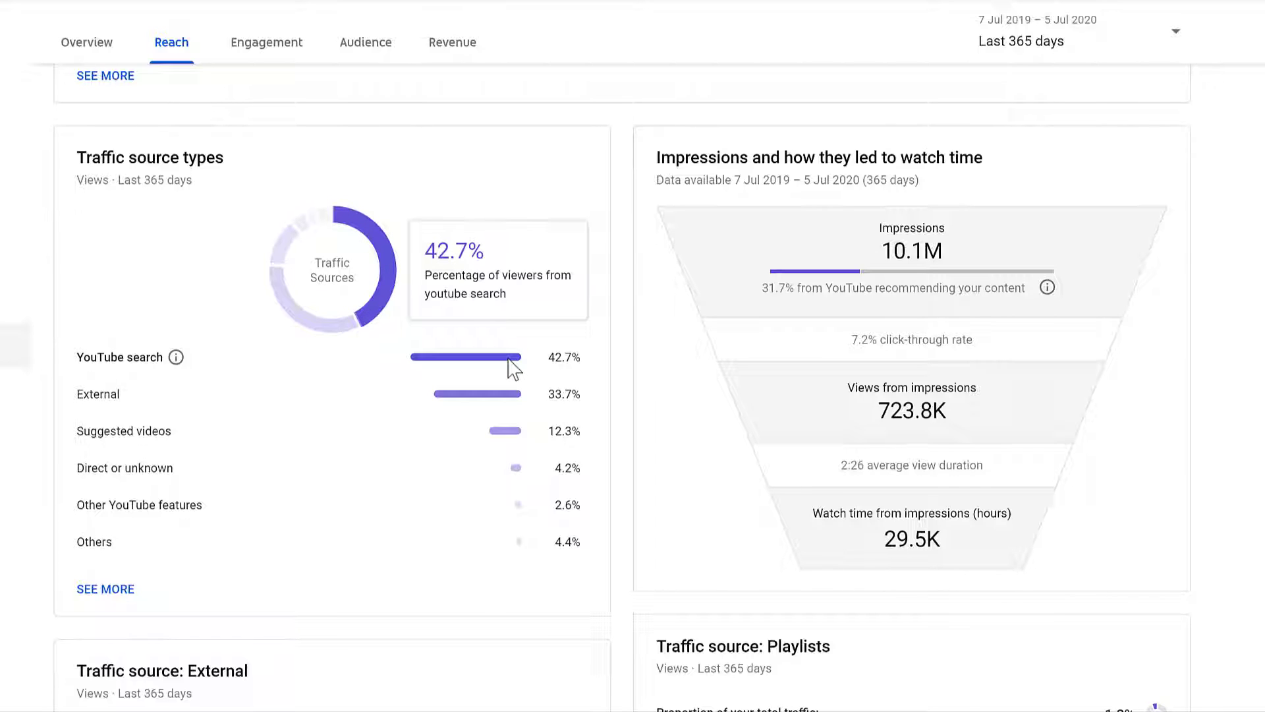
mouse_move(511, 400)
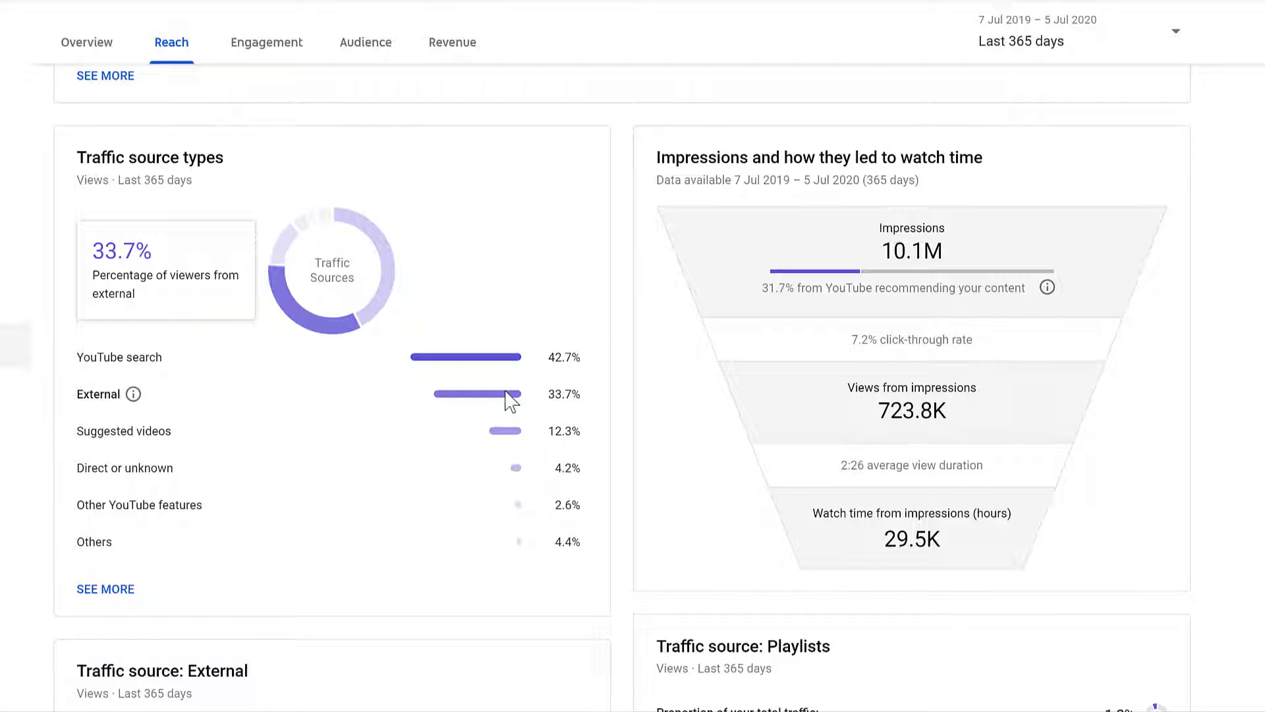
mouse_move(516, 440)
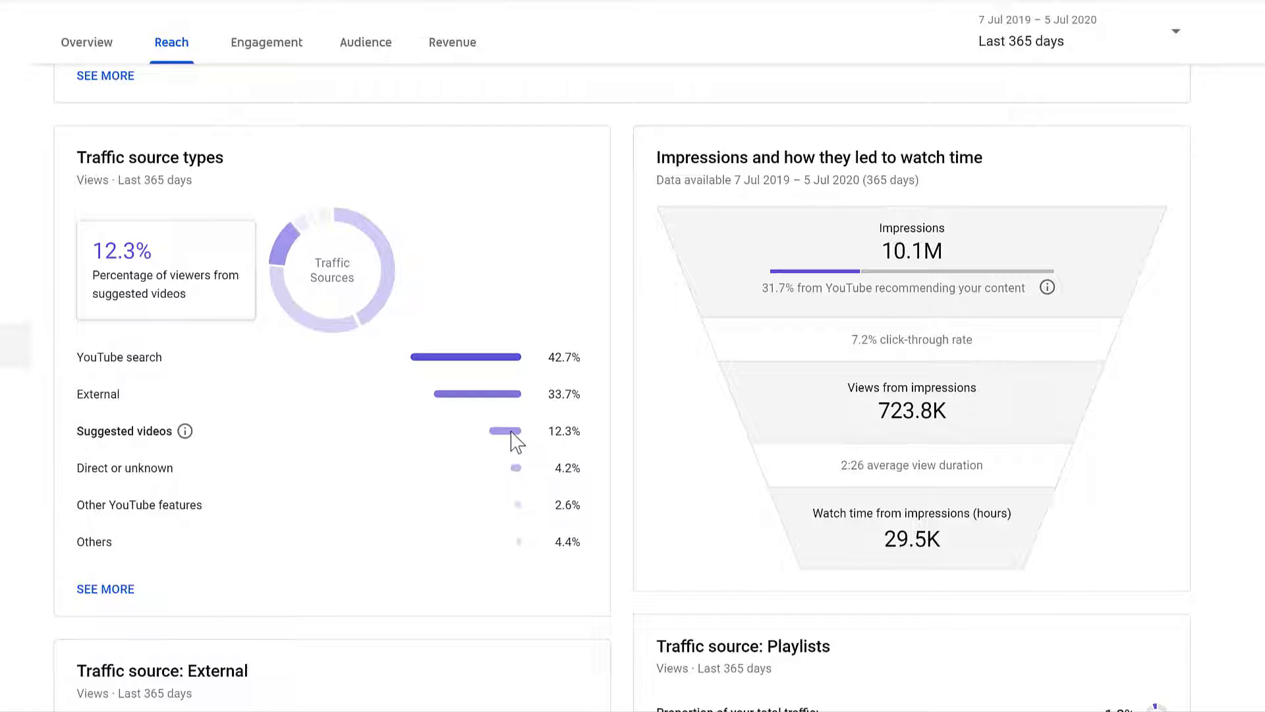
scroll(514, 438, down, 4)
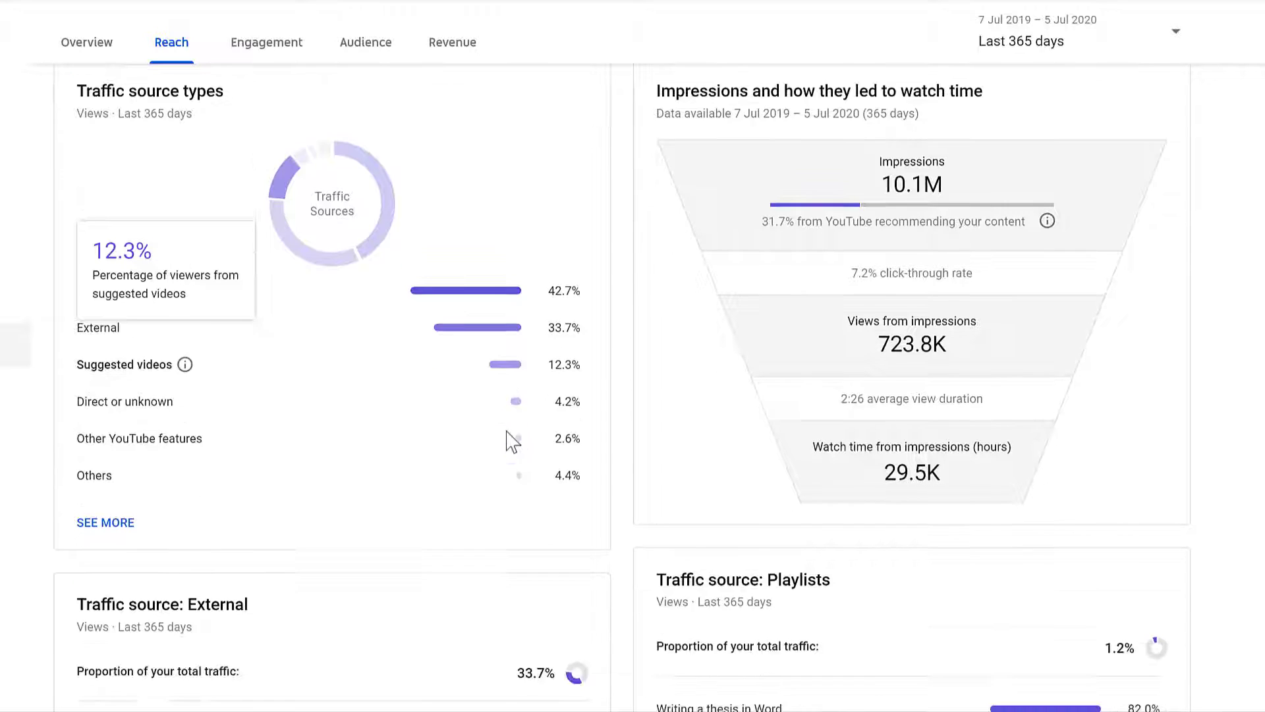
scroll(366, 399, down, 5)
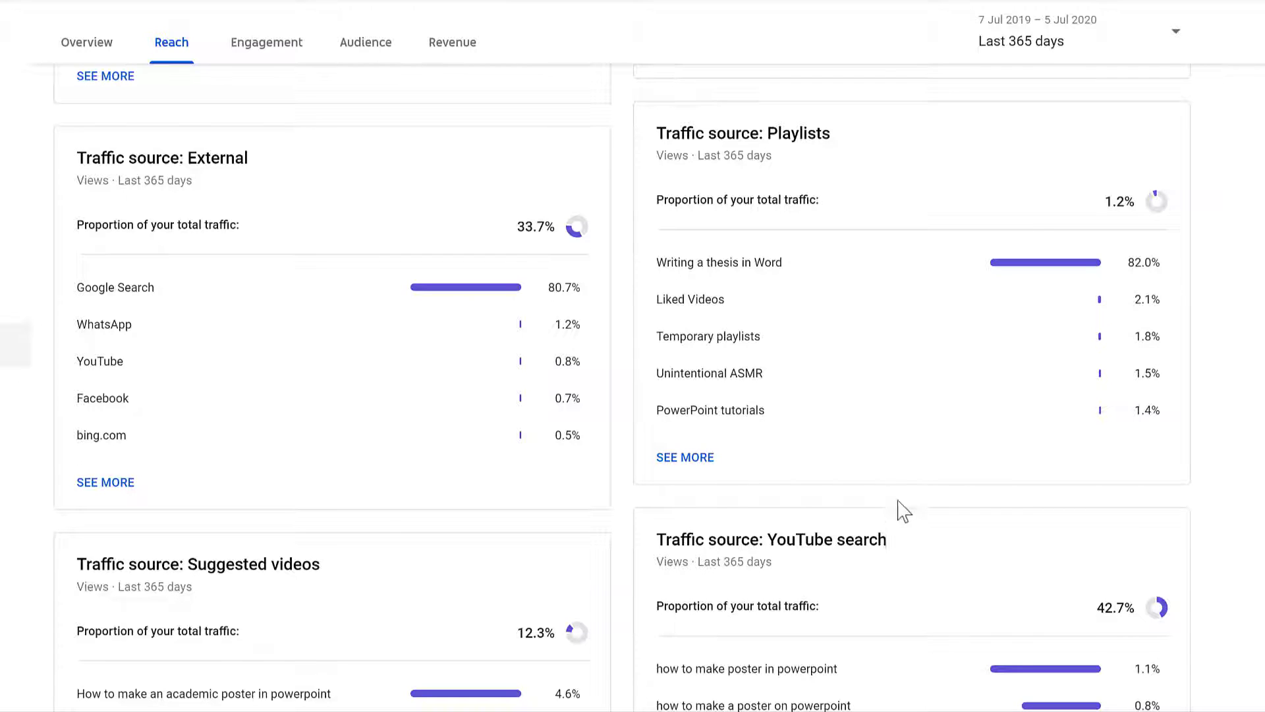
- Open the full report of YouTube search terms that bring traffic and view its table
scroll(903, 504, down, 2)
scroll(900, 435, down, 2)
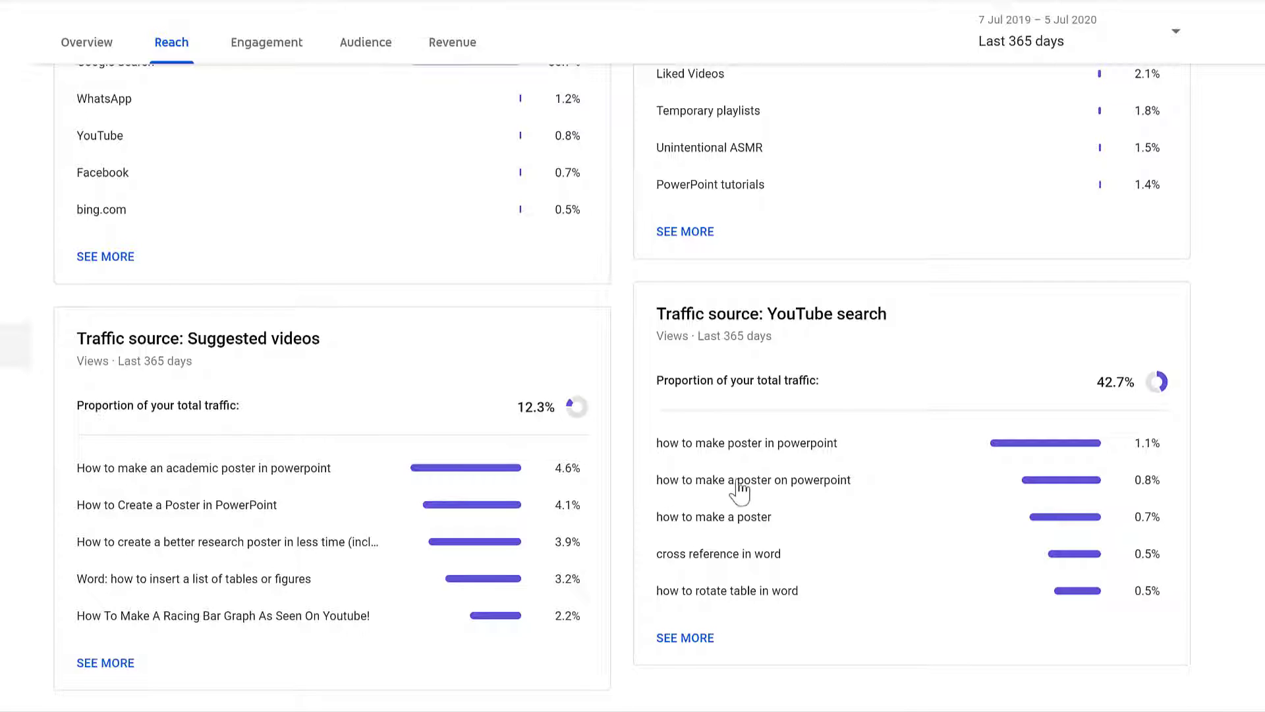
click(702, 642)
scroll(310, 553, down, 3)
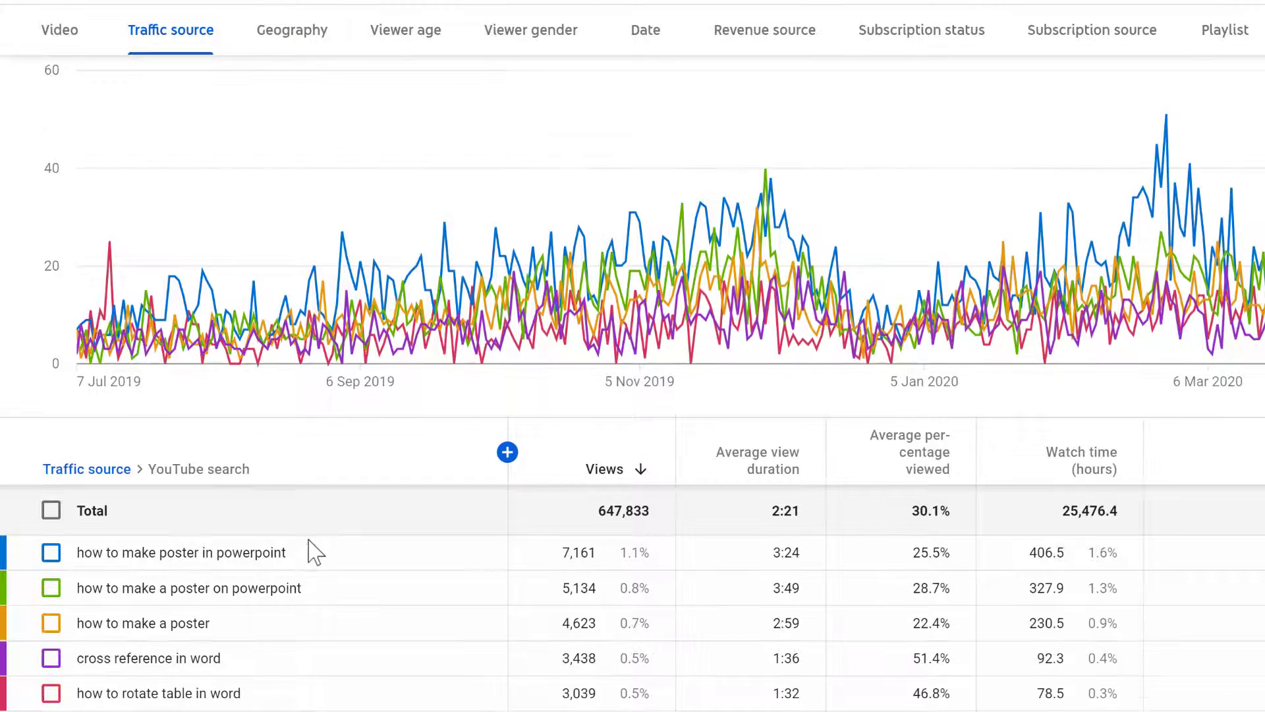
- Look through the table of YouTube search terms and return to the Reach analytics
scroll(310, 548, down, 14)
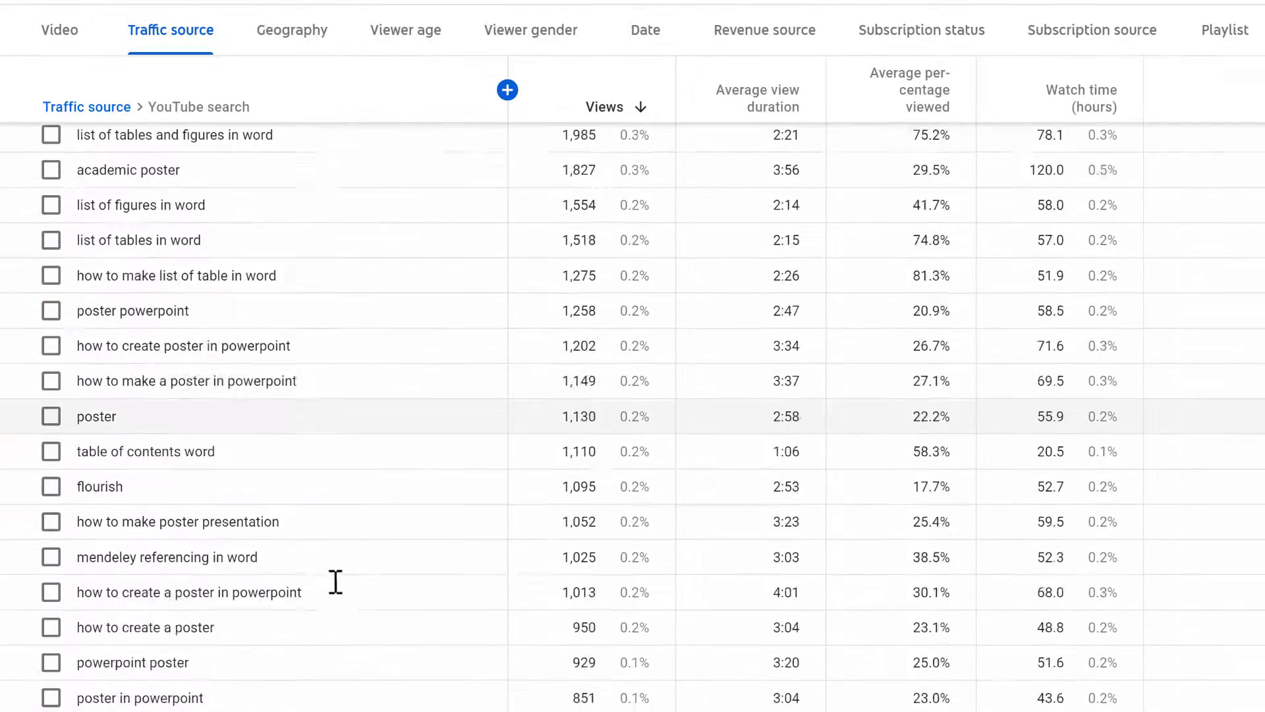
scroll(336, 593, up, 15)
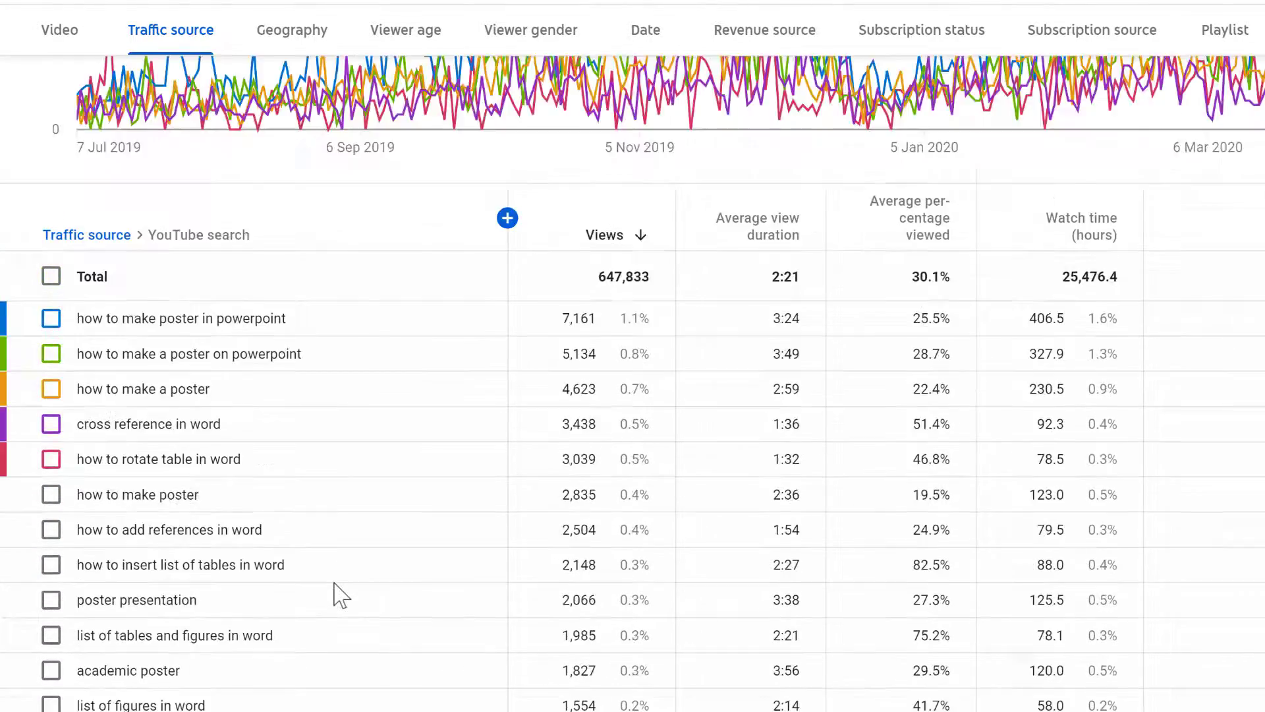
scroll(375, 616, down, 5)
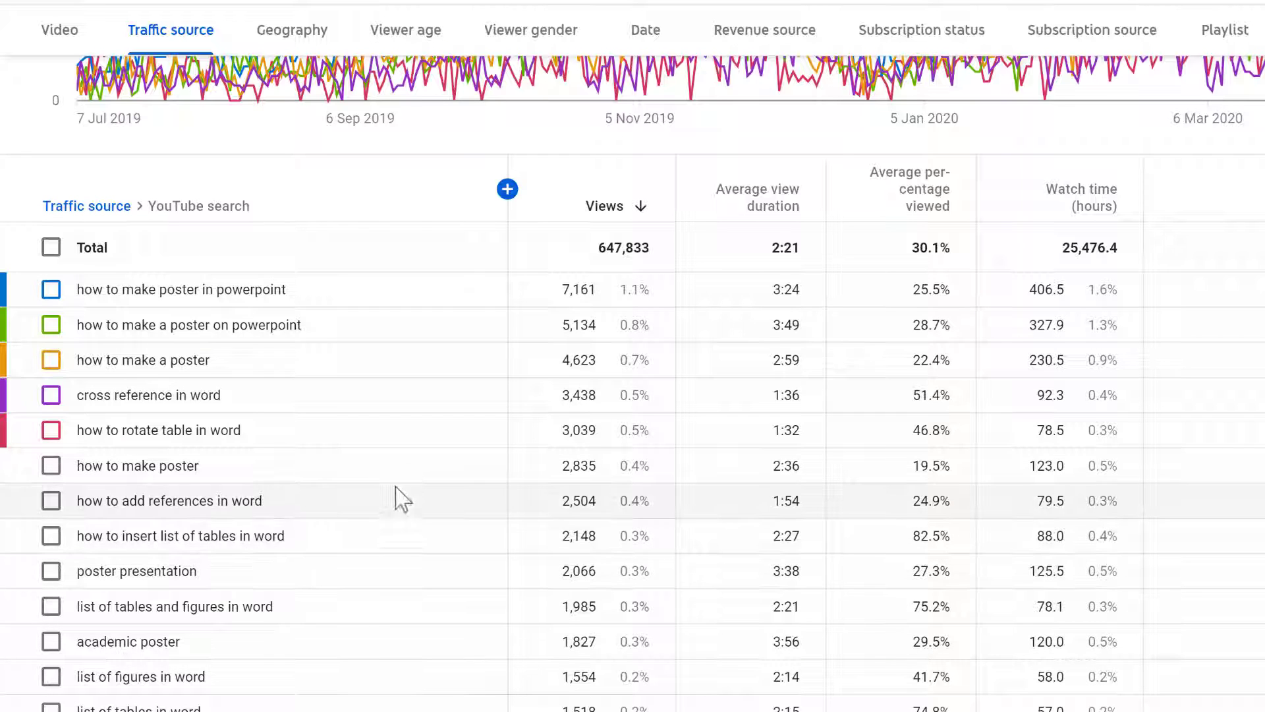
scroll(410, 487, down, 5)
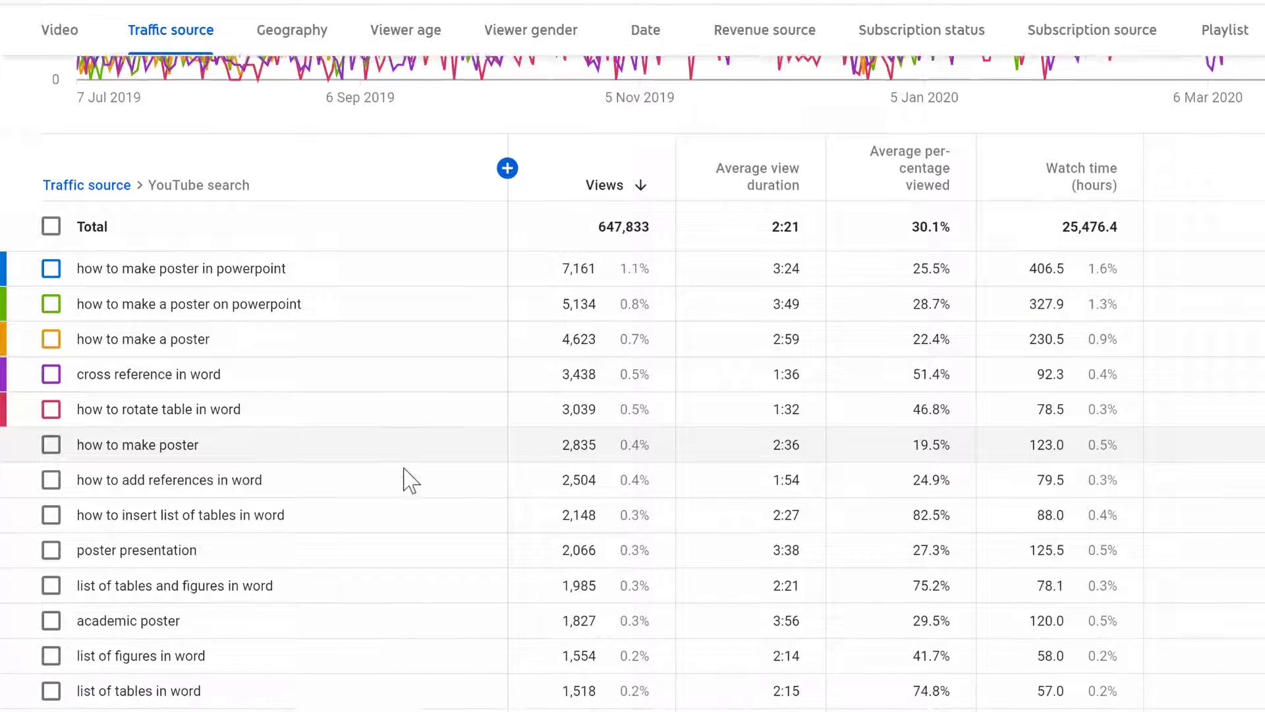
scroll(410, 486, down, 2)
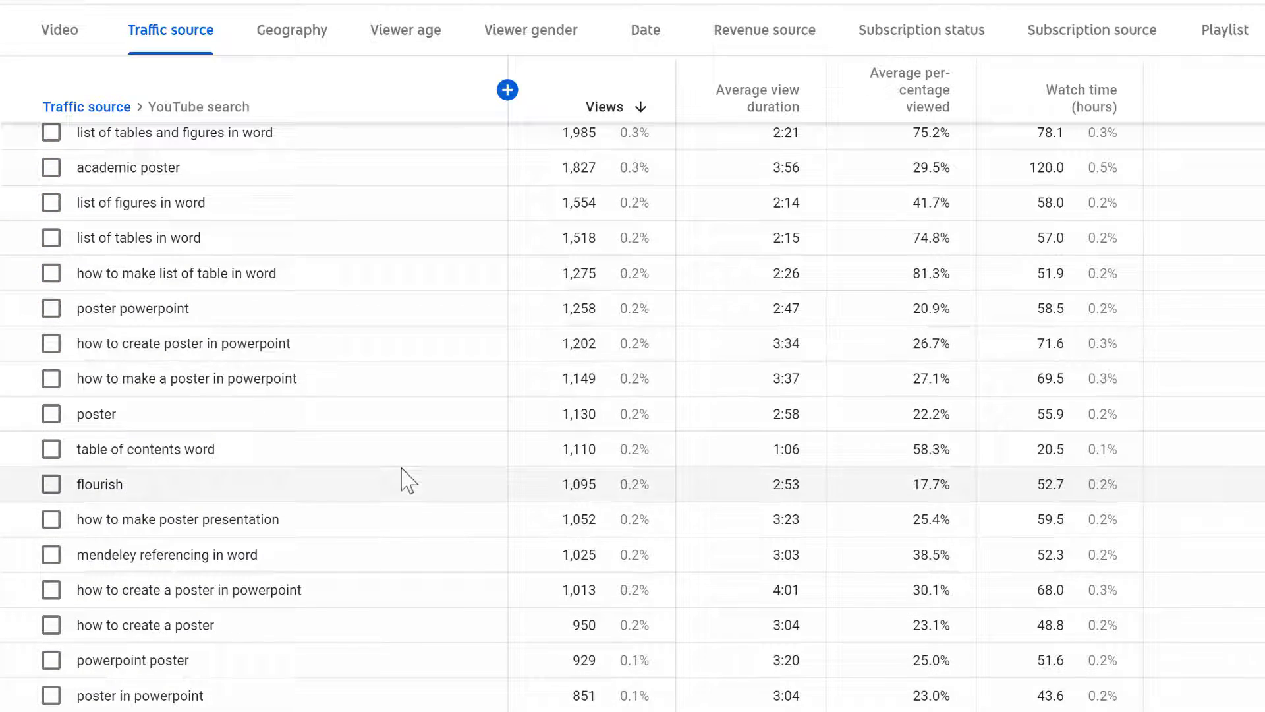
scroll(339, 593, down, 2)
scroll(355, 596, up, 5)
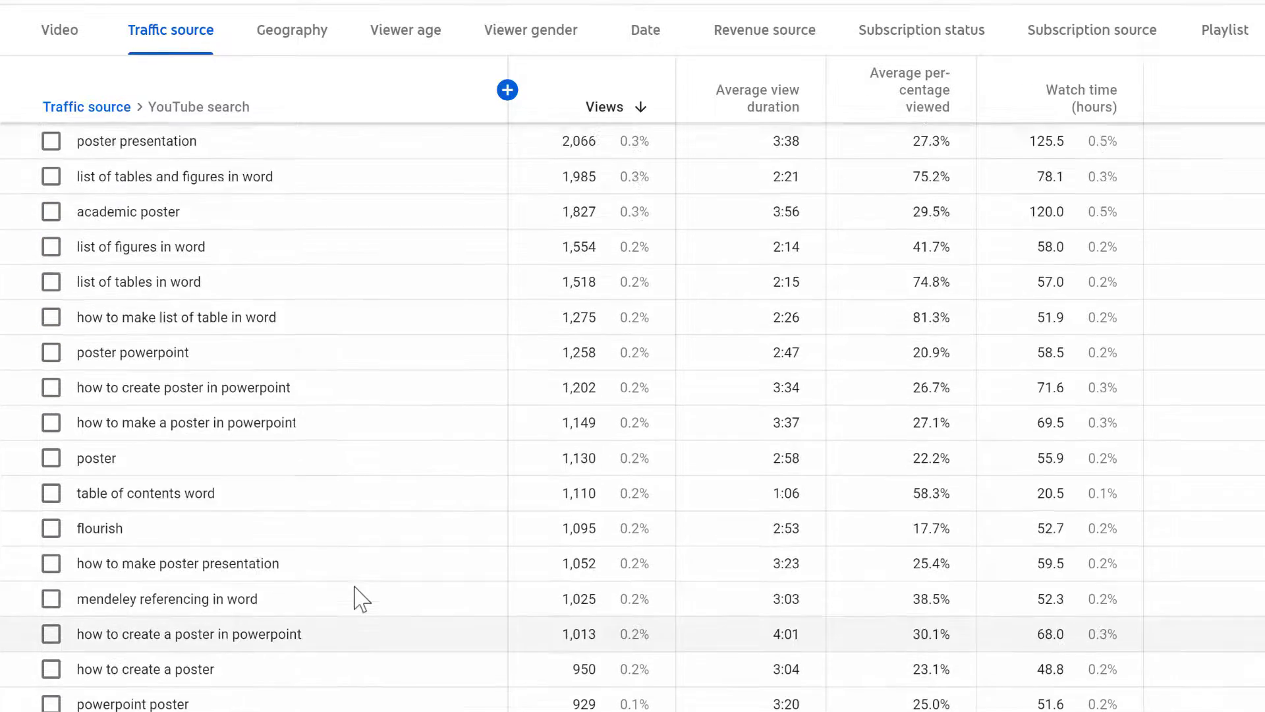
scroll(358, 595, up, 8)
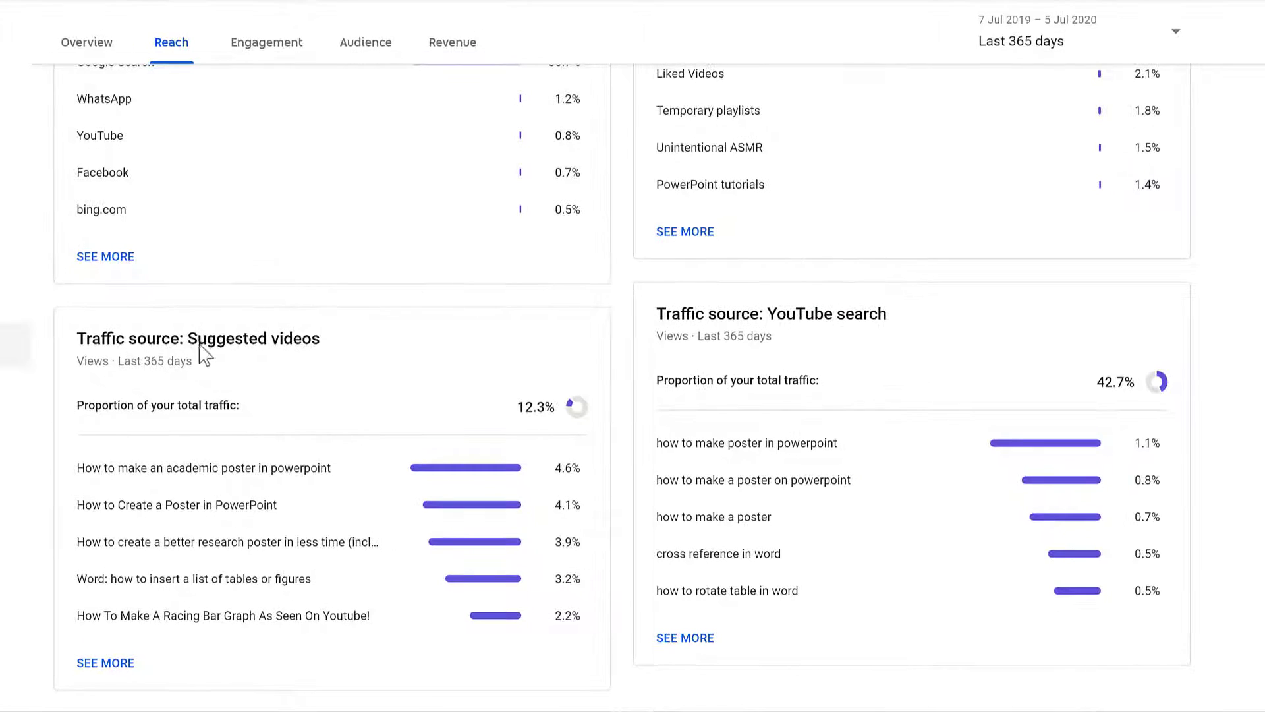
- Open the full report of Suggested videos traffic, look through its list of videos, and return to the Reach analytics
mouse_move(325, 357)
click(127, 664)
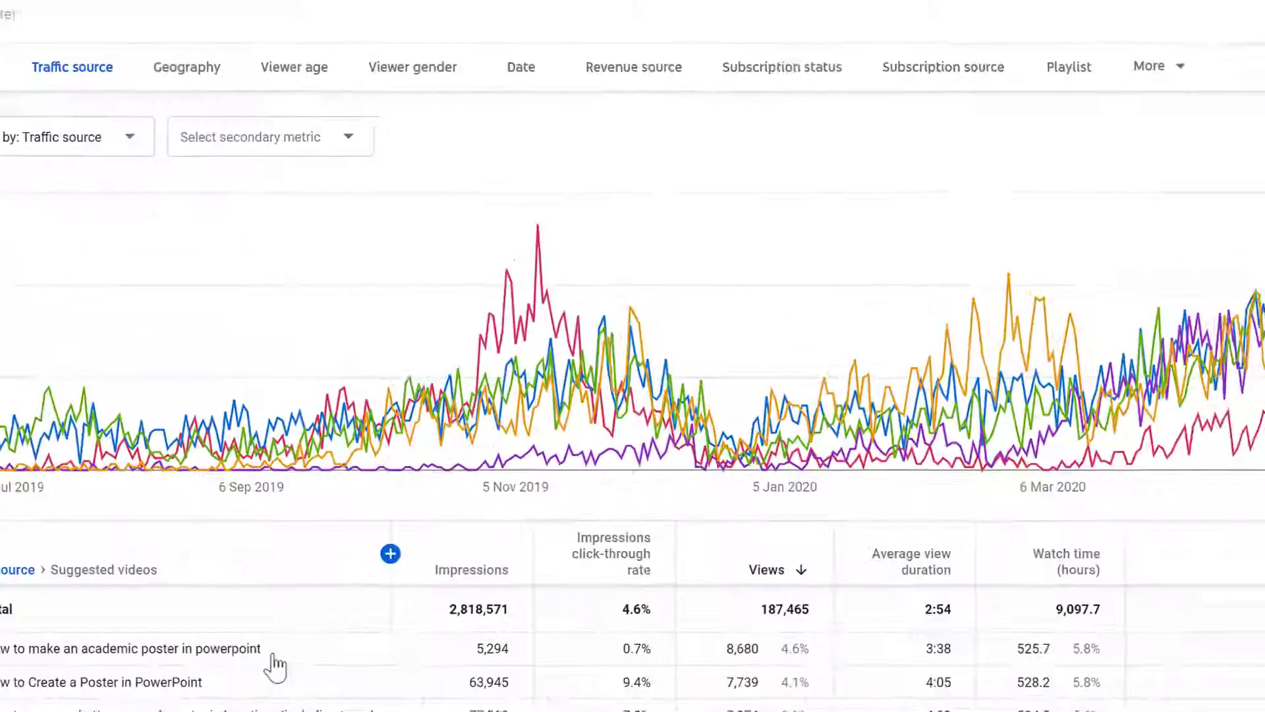
scroll(276, 662, down, 6)
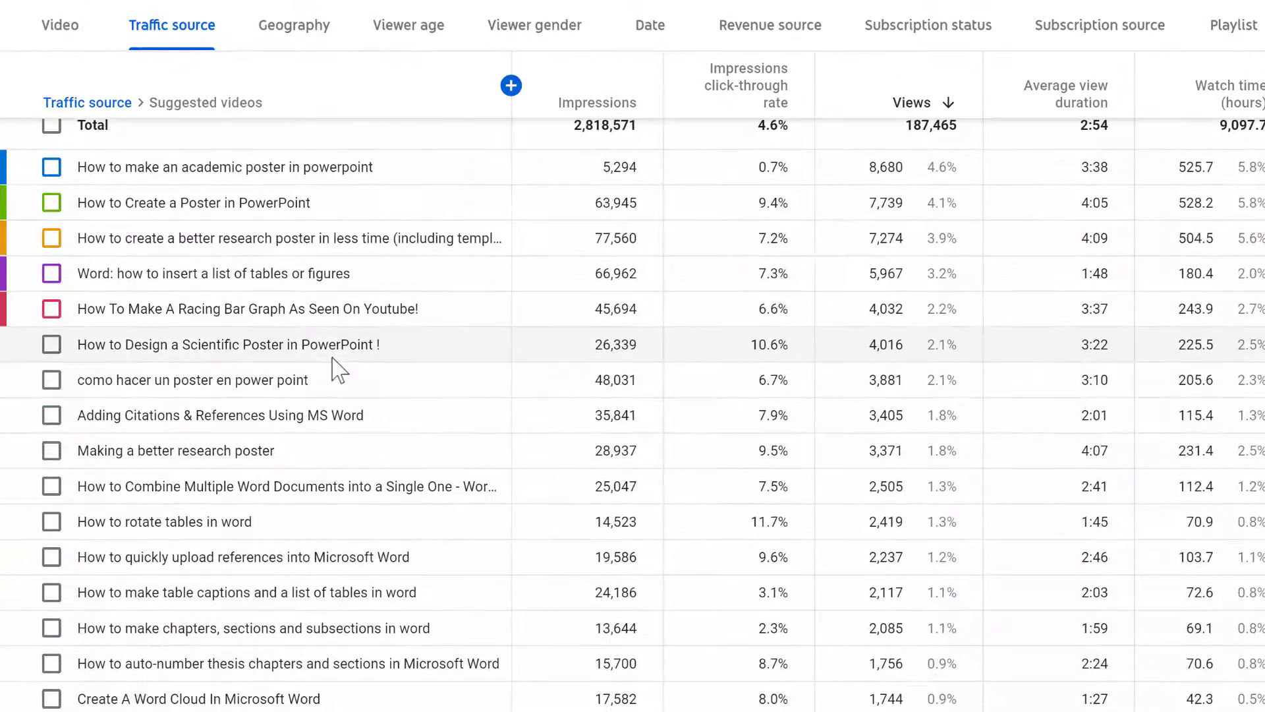
scroll(361, 460, down, 5)
mouse_move(361, 453)
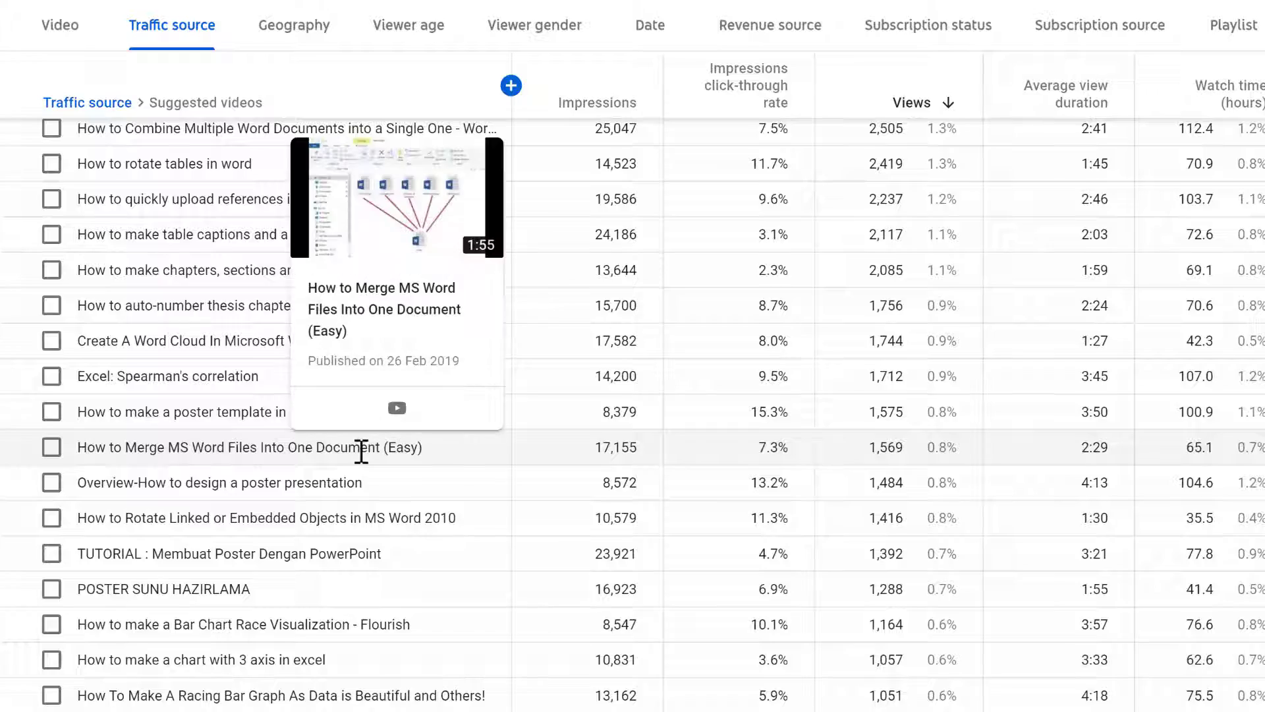
scroll(274, 474, up, 10)
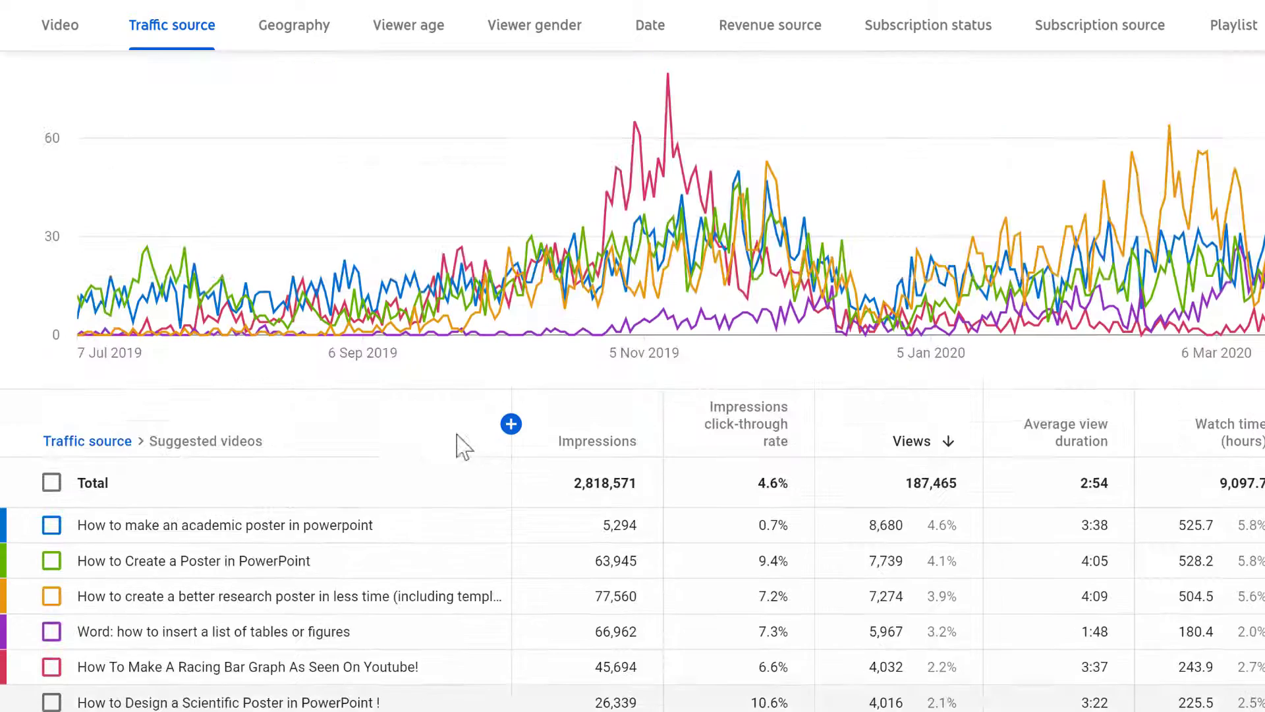
scroll(466, 460, down, 5)
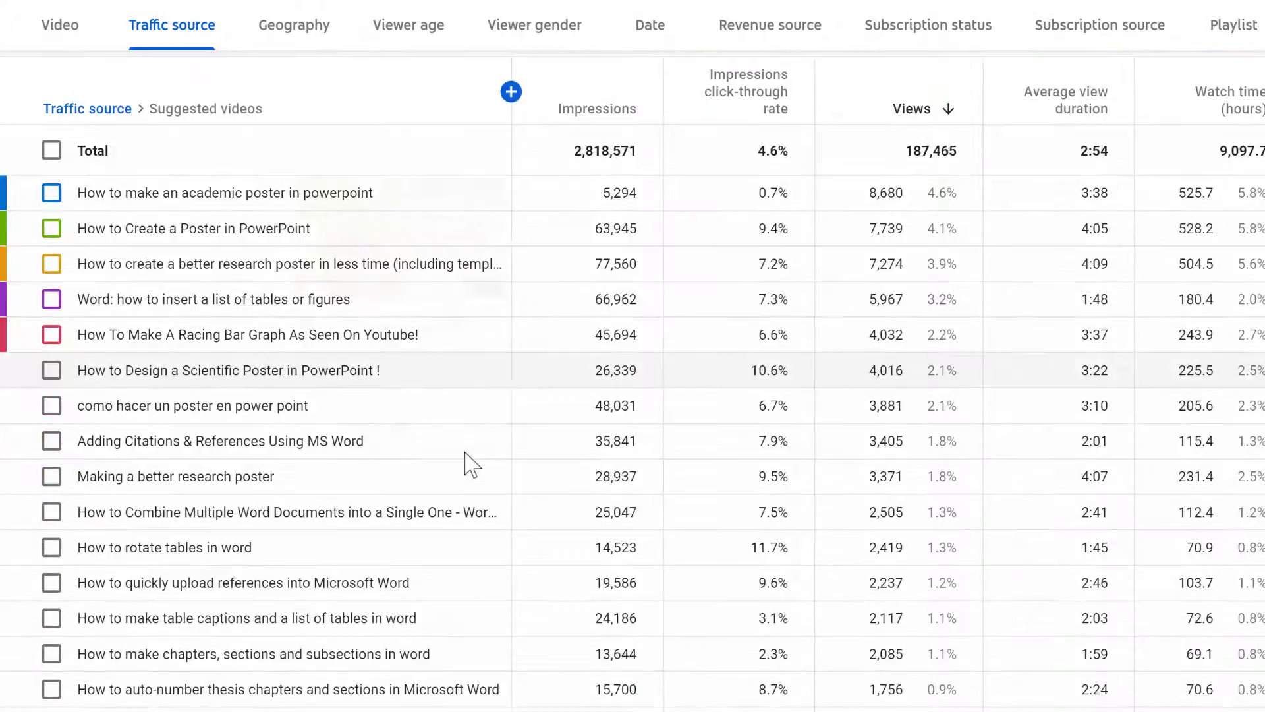
scroll(470, 463, down, 6)
scroll(469, 498, up, 3)
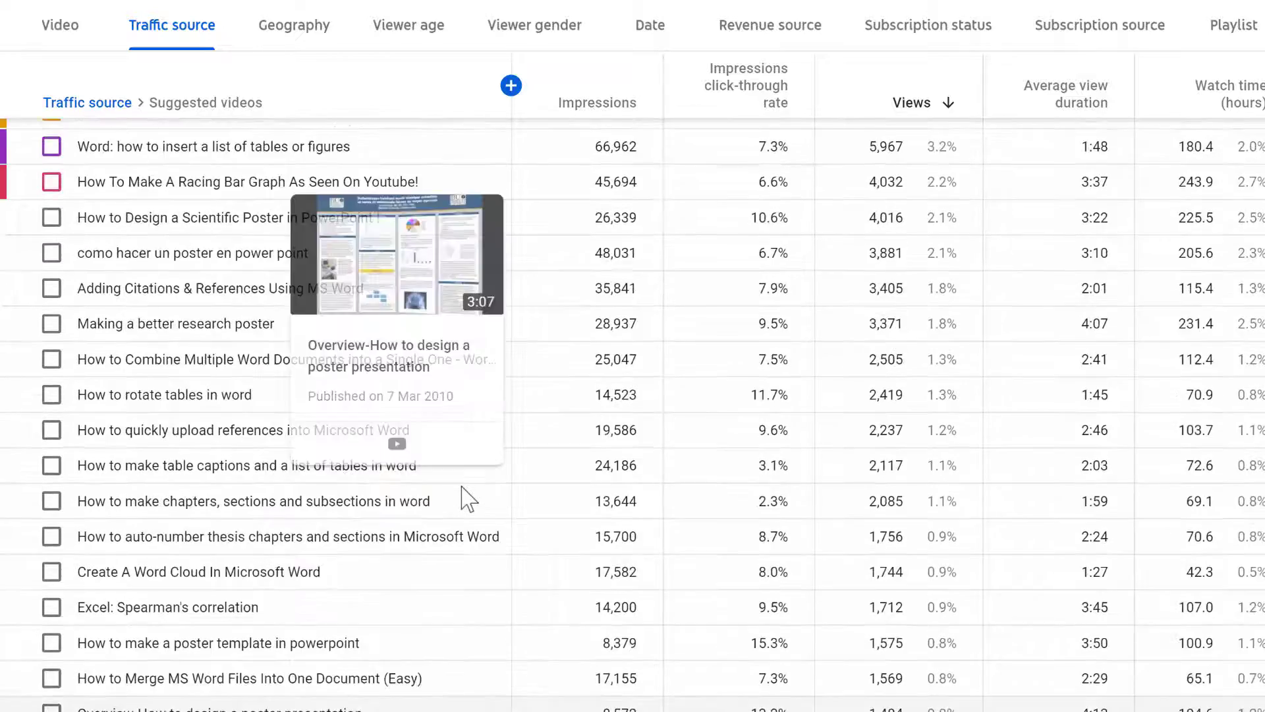
scroll(470, 499, up, 9)
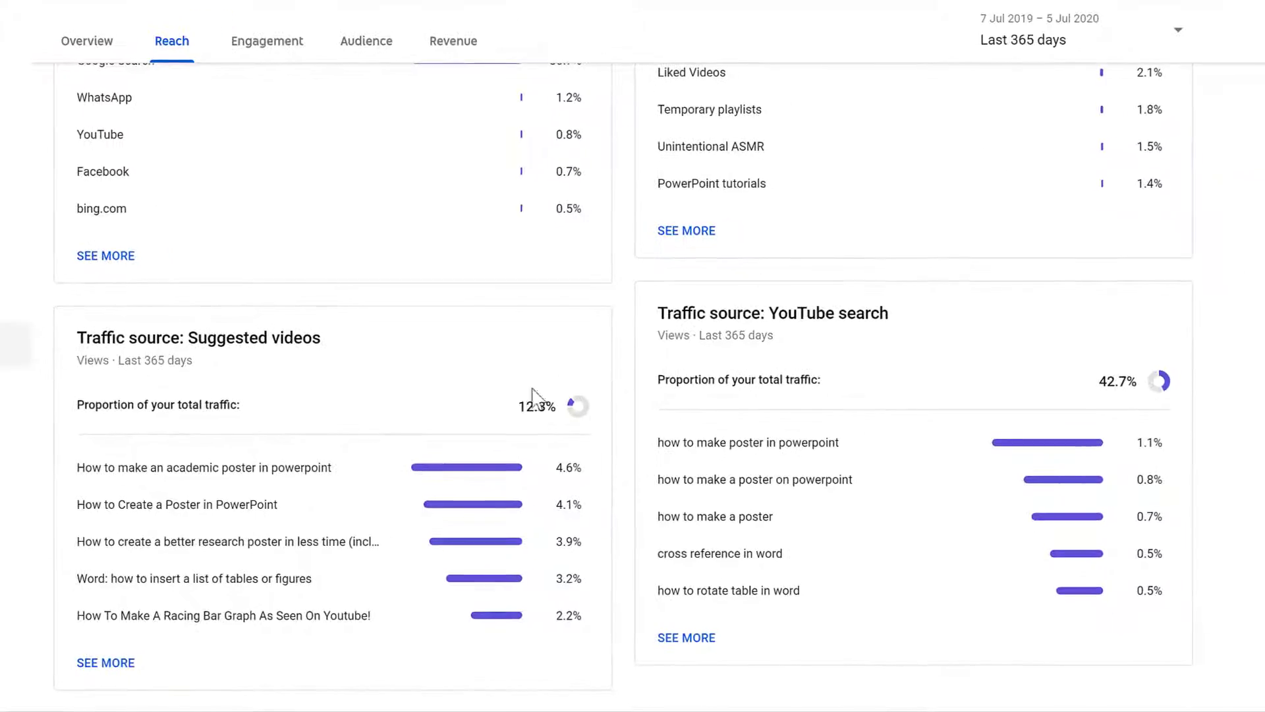
- Switch to the Engagement analytics and display the chart of average view duration
scroll(469, 502, up, 9)
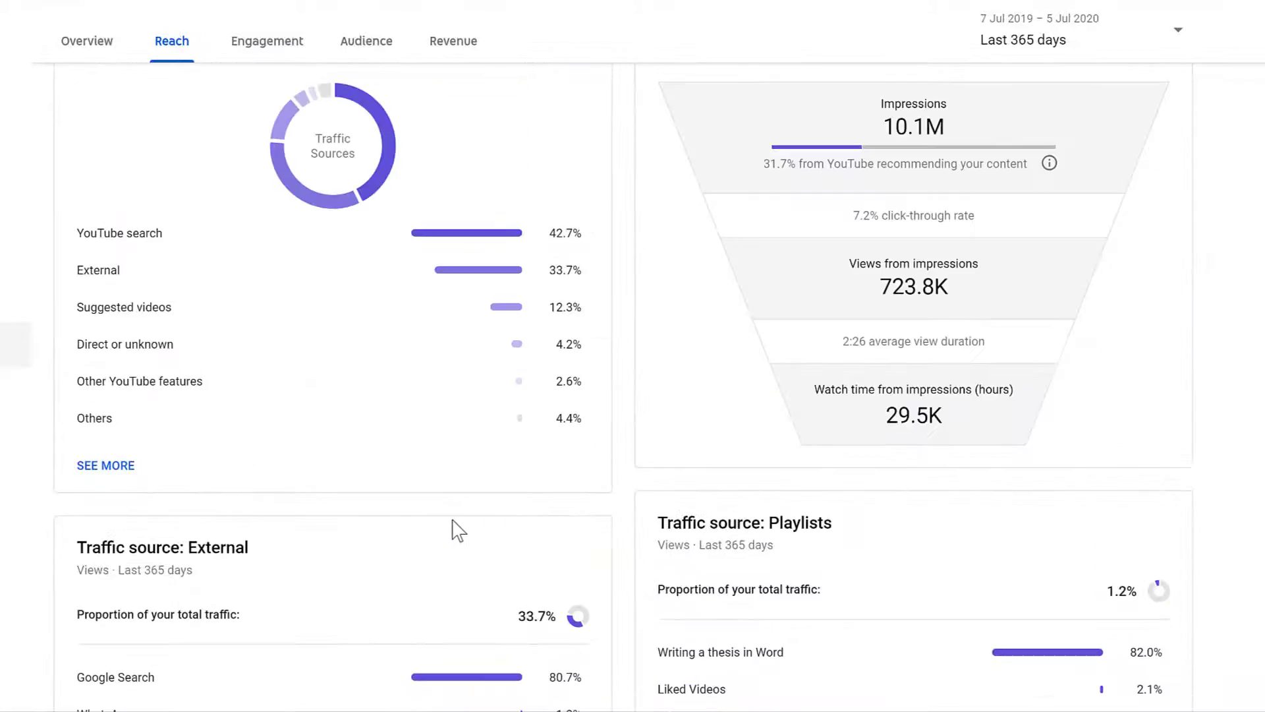
scroll(455, 527, up, 8)
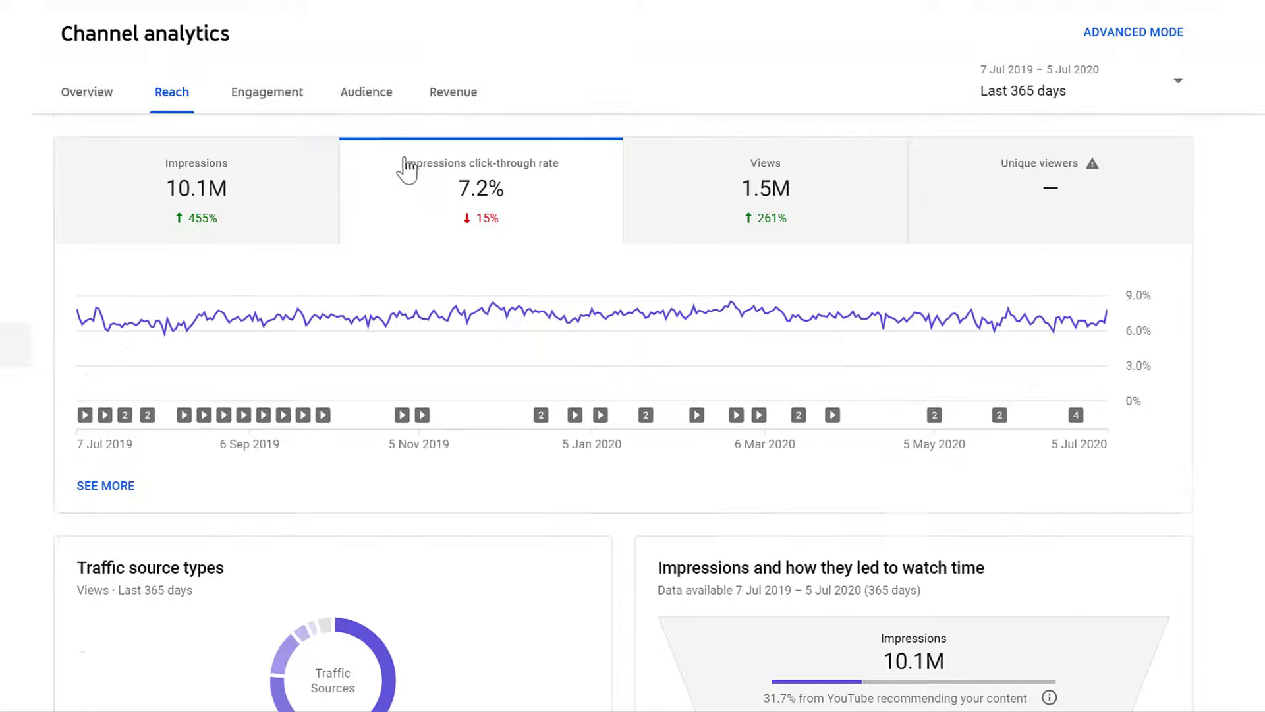
click(280, 95)
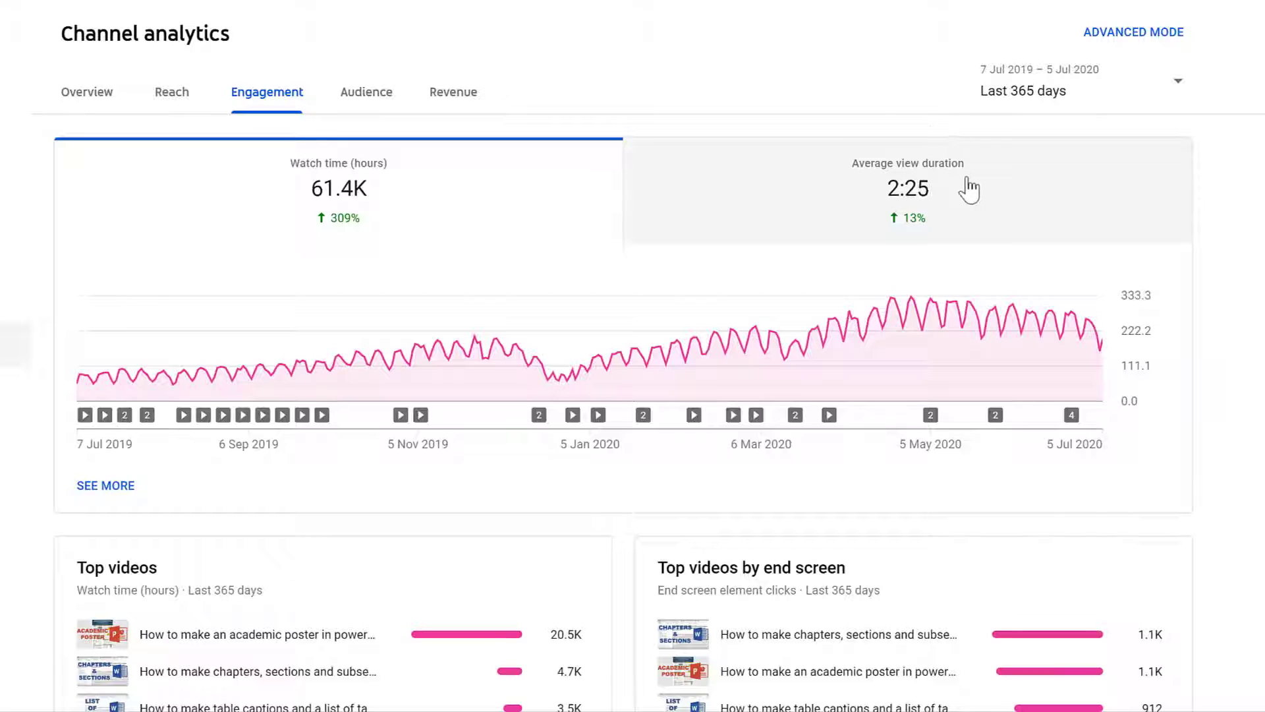
click(971, 193)
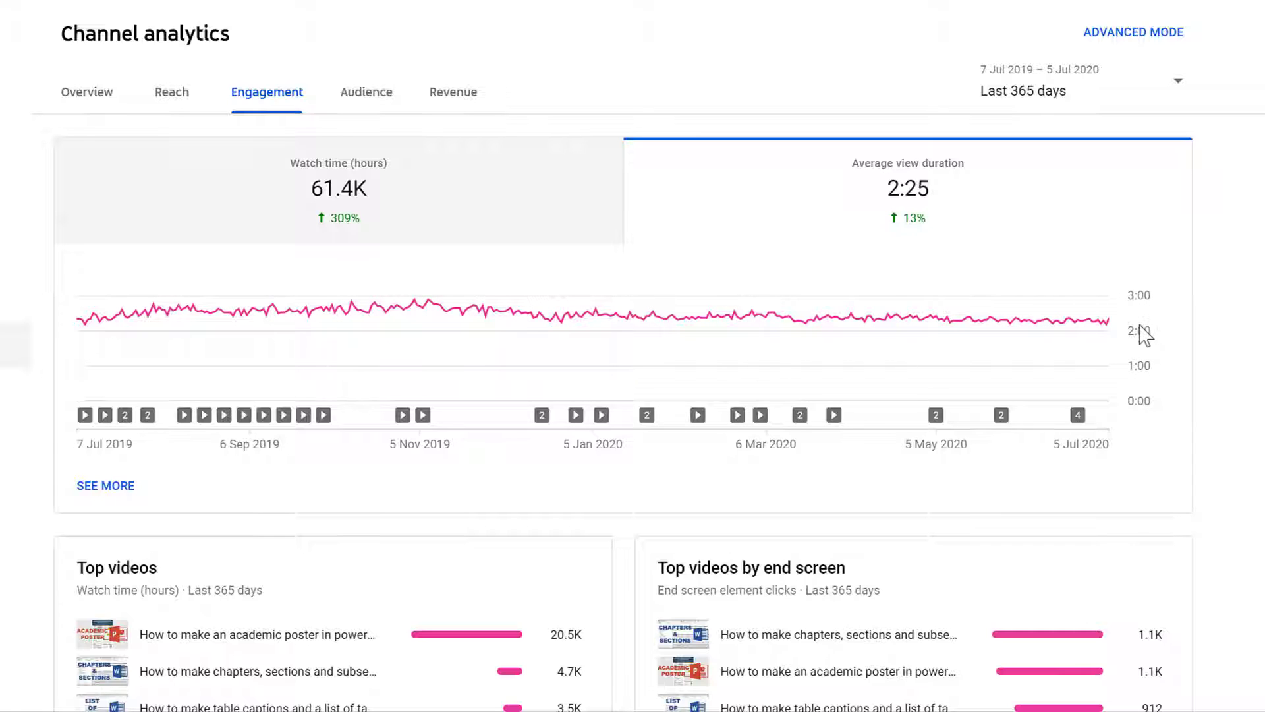
- Review the Top videos overview and open its full report
scroll(1167, 344, down, 2)
scroll(1167, 345, down, 5)
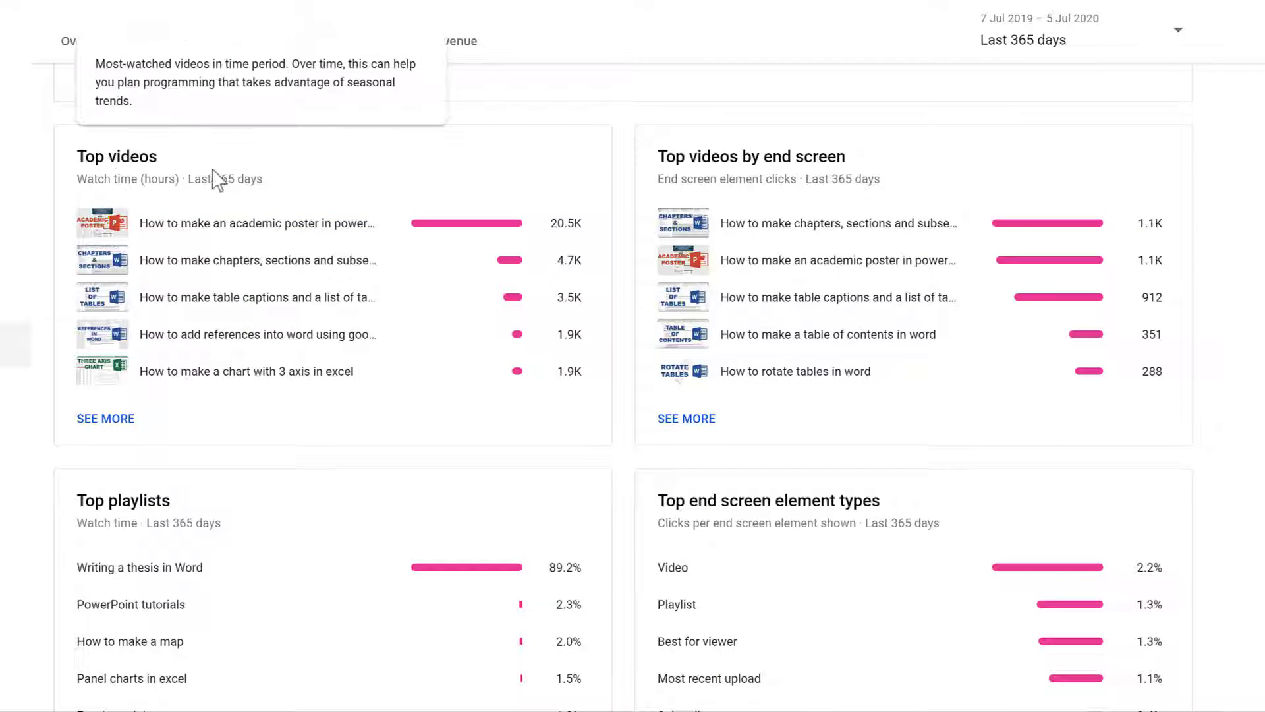
scroll(138, 185, up, 2)
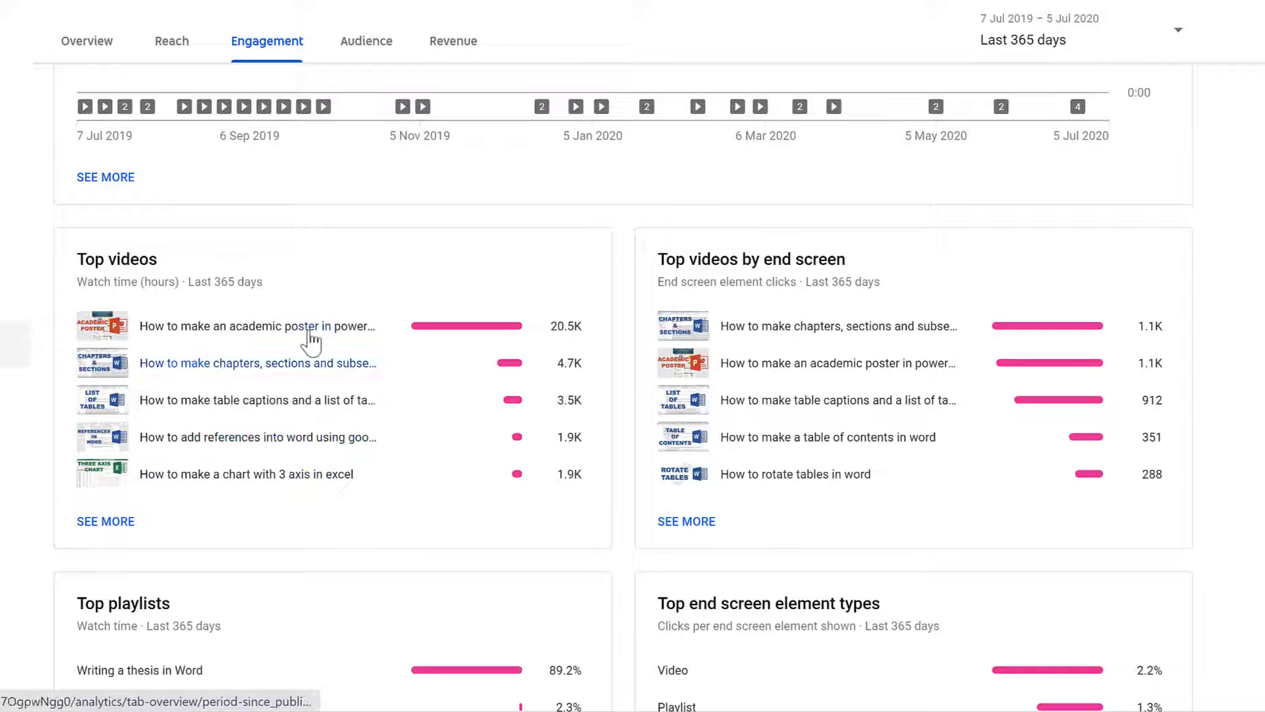
click(114, 525)
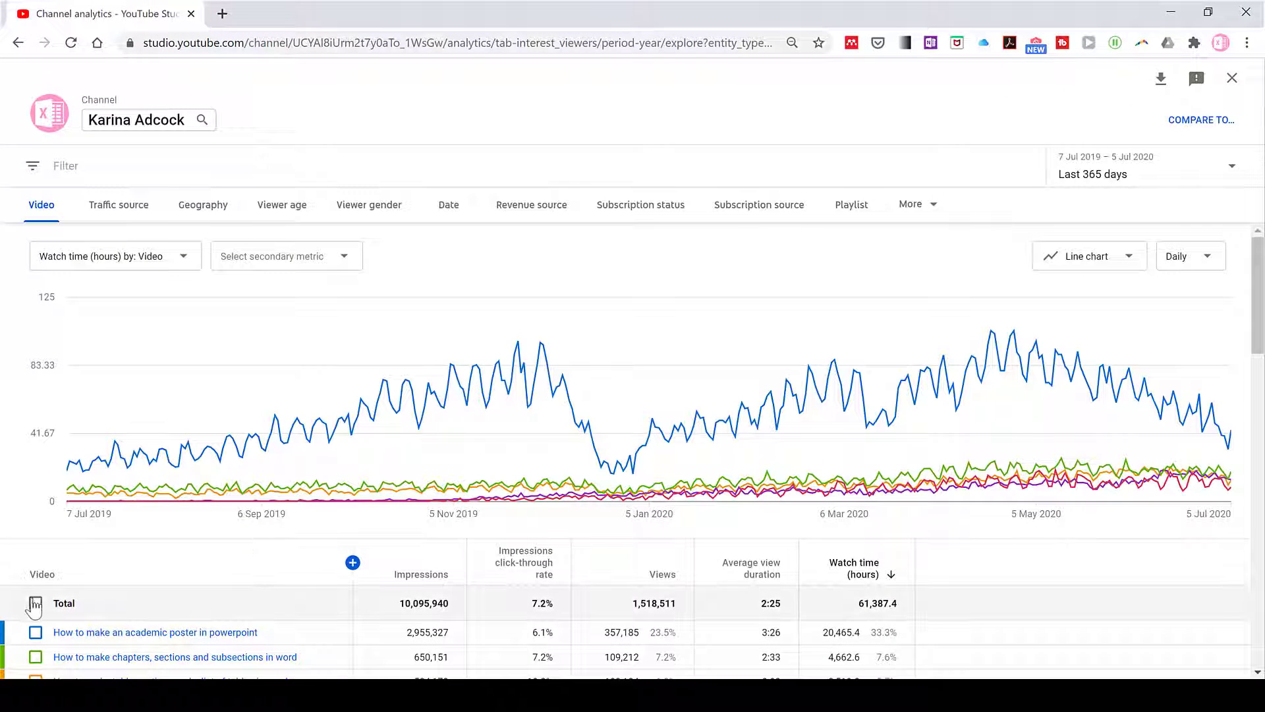
- Plot the Total for all videos in the report and set the chart metric to Views
click(35, 603)
click(182, 263)
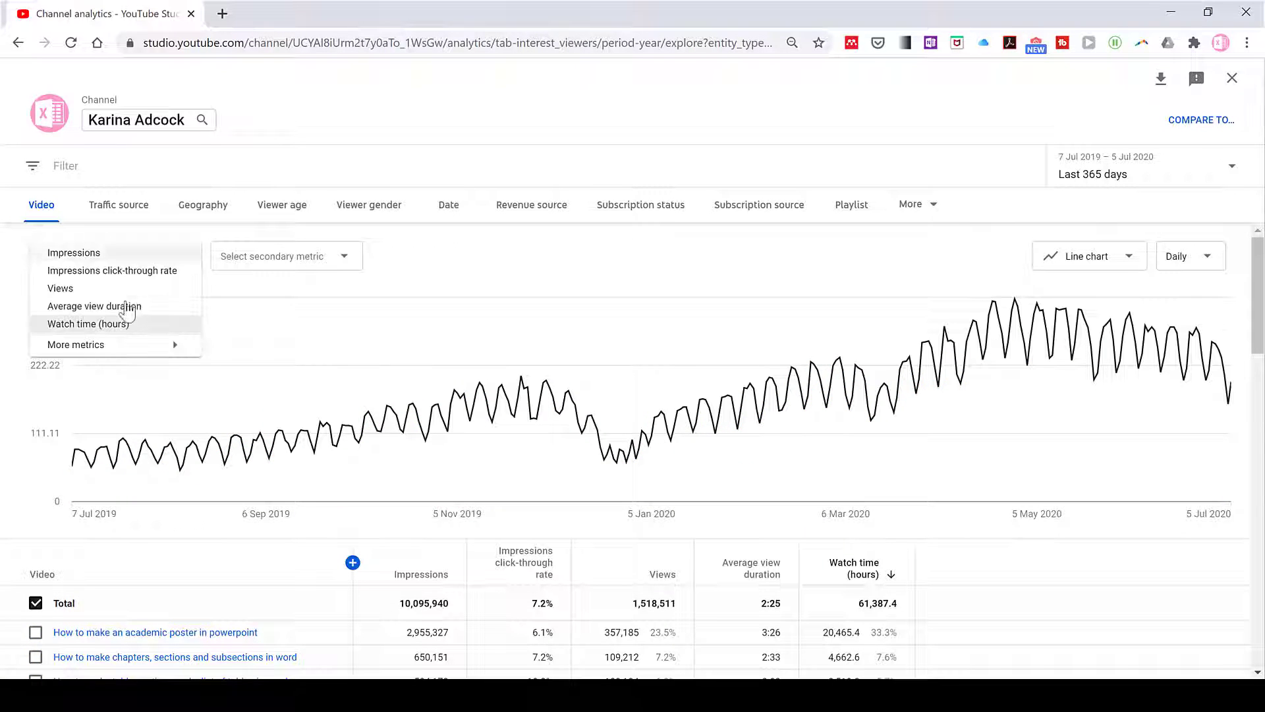
click(100, 287)
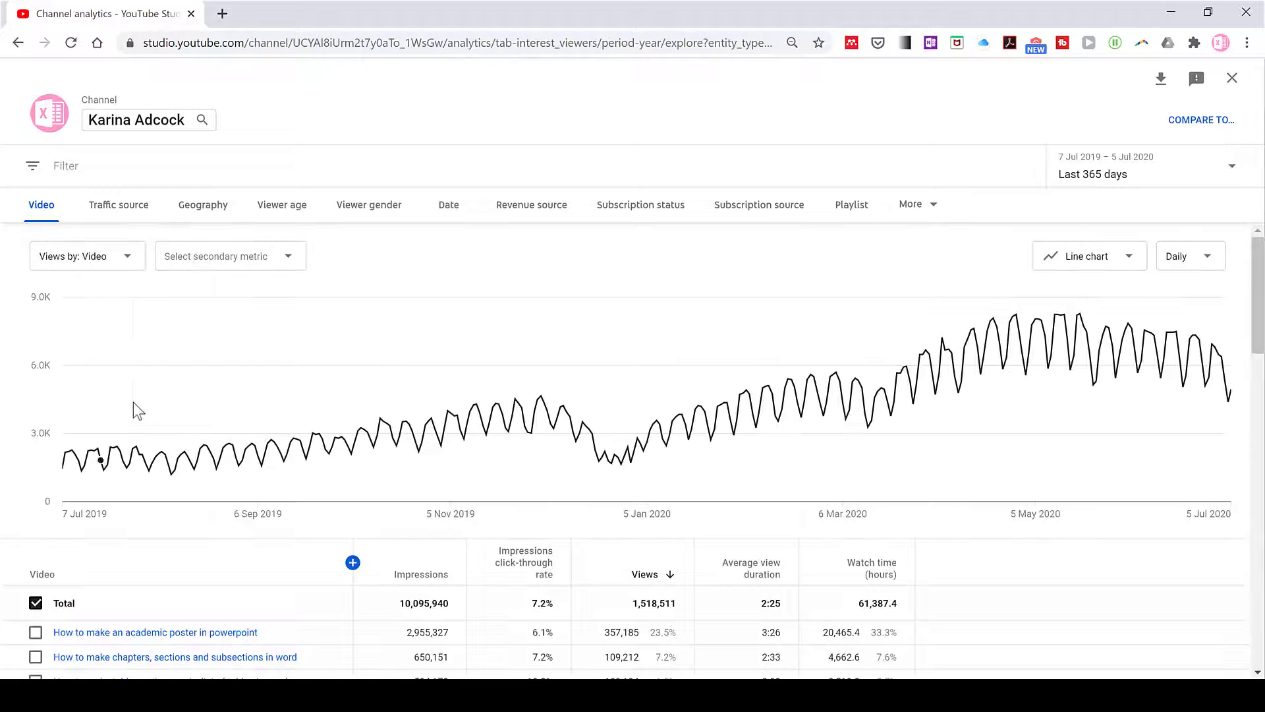
- Add the video "How to make an academic poster in powerpoint" to the views chart alongside the total
scroll(133, 402, down, 1)
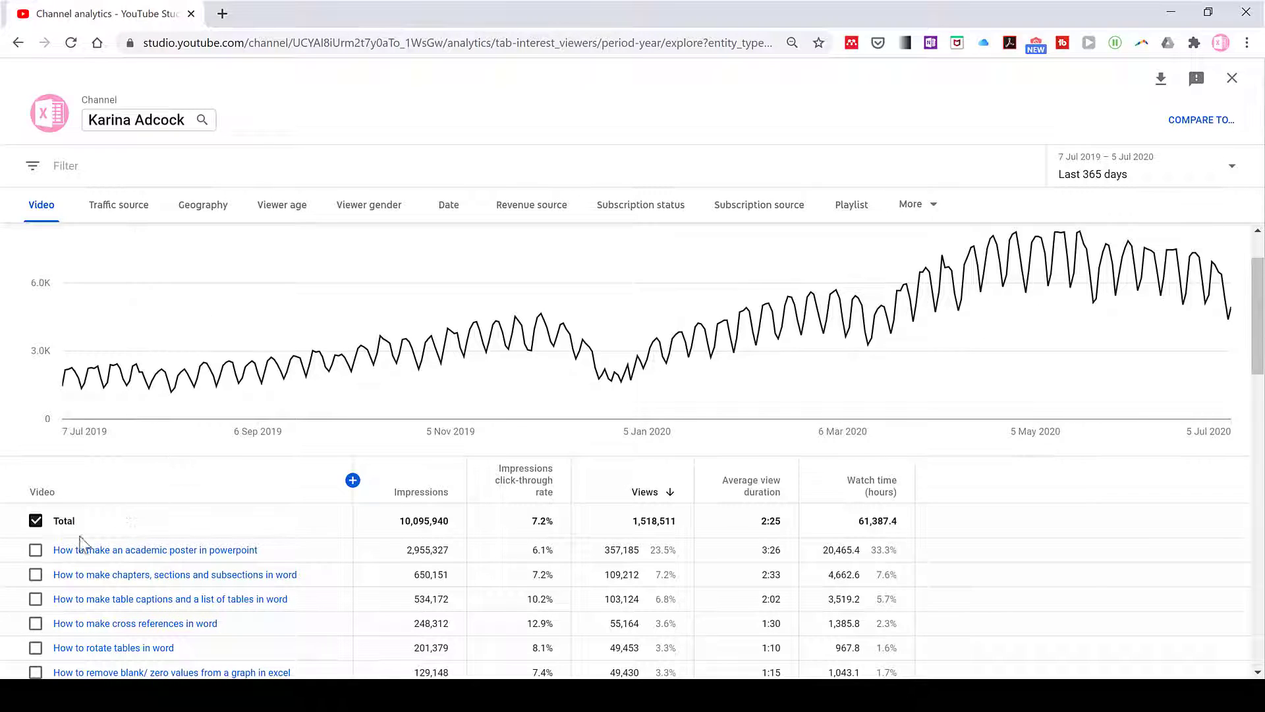
mouse_move(63, 558)
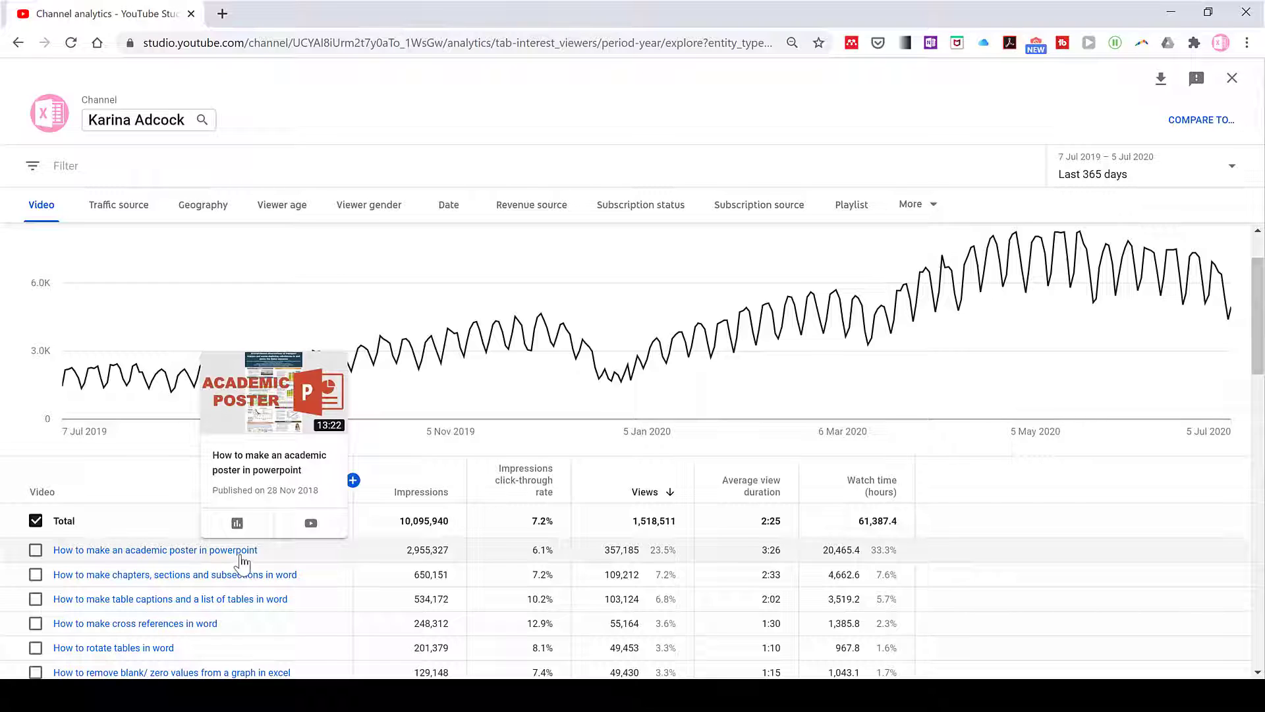
click(35, 550)
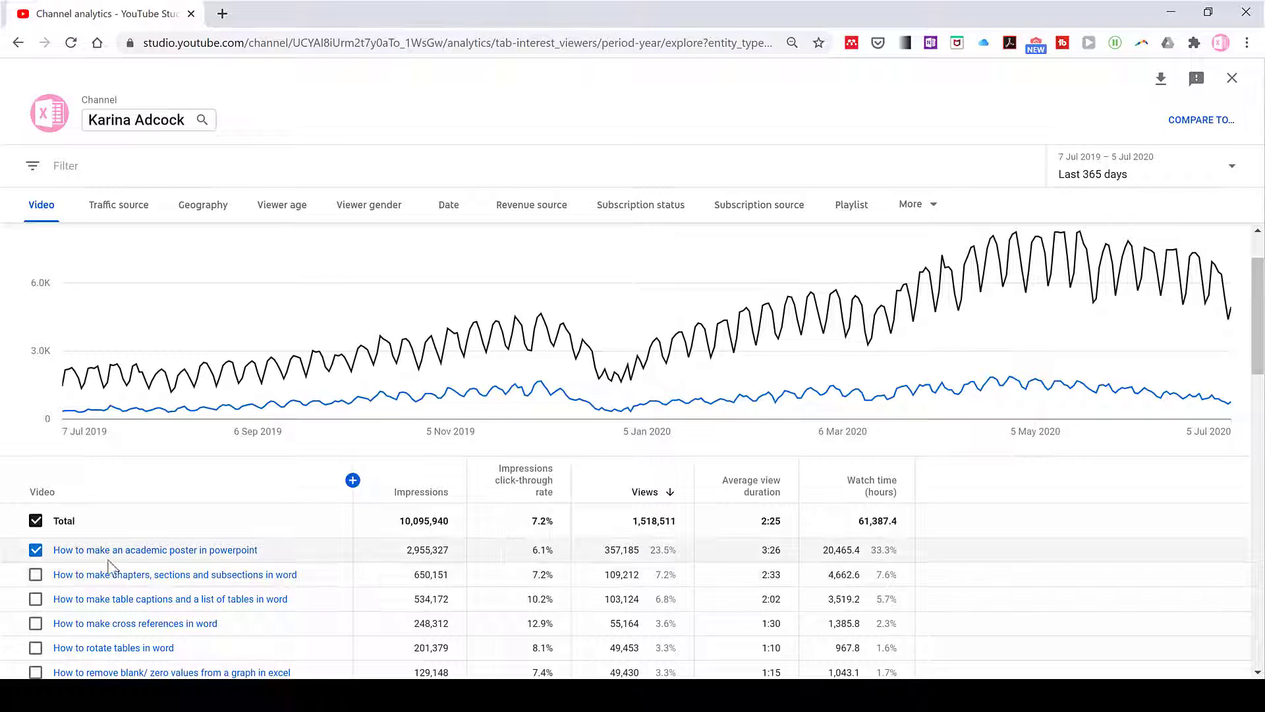
- Plot "How to make chapters, sections and subsections in word" on the chart for comparison and remove it again
click(35, 575)
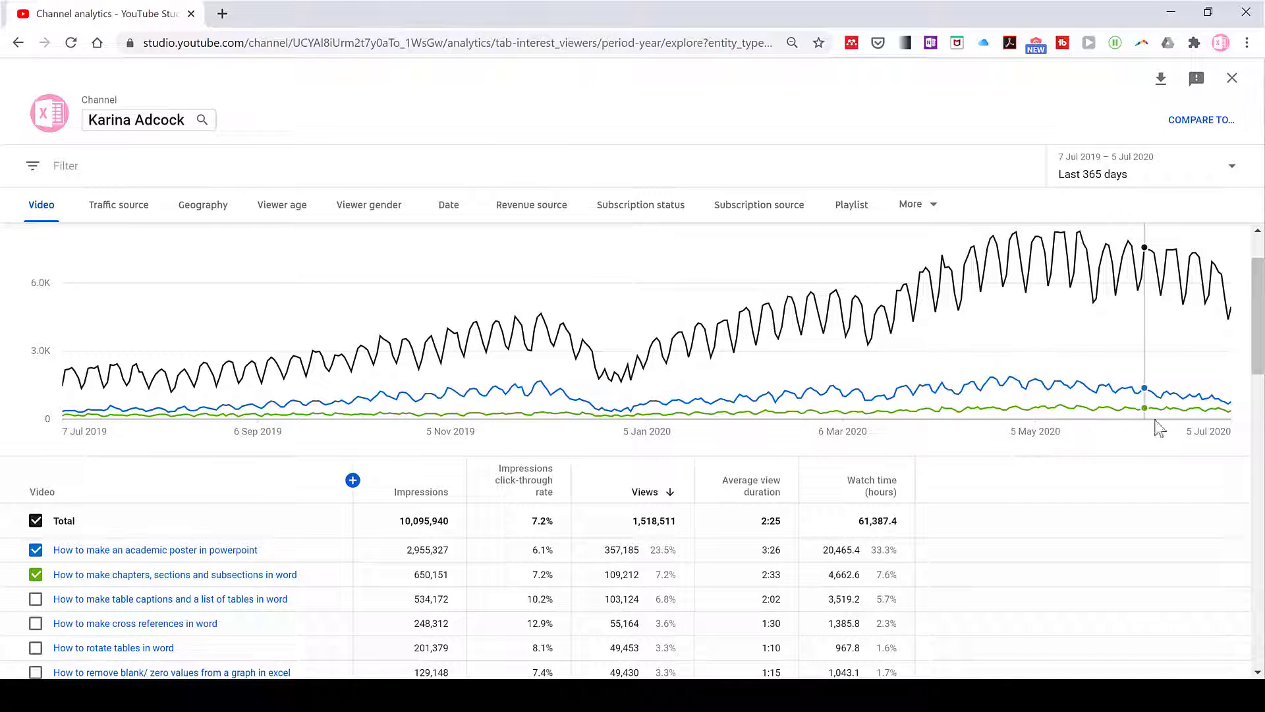
click(38, 577)
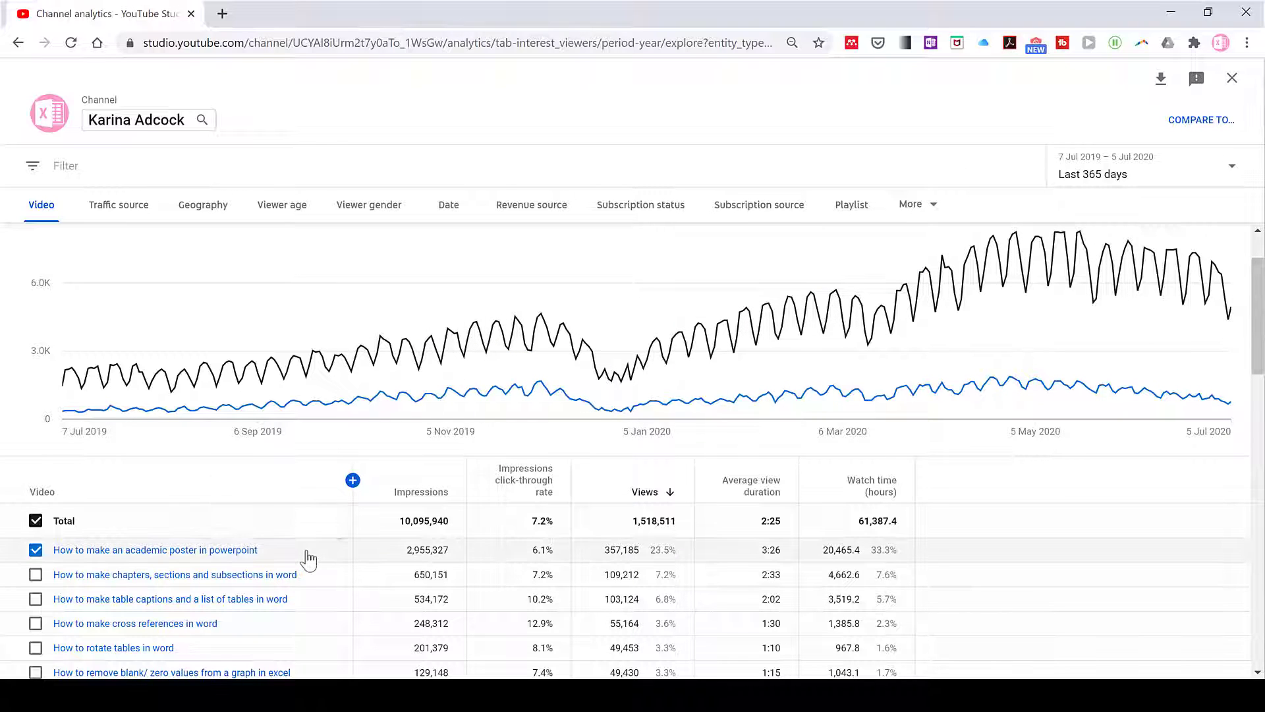
mouse_move(307, 553)
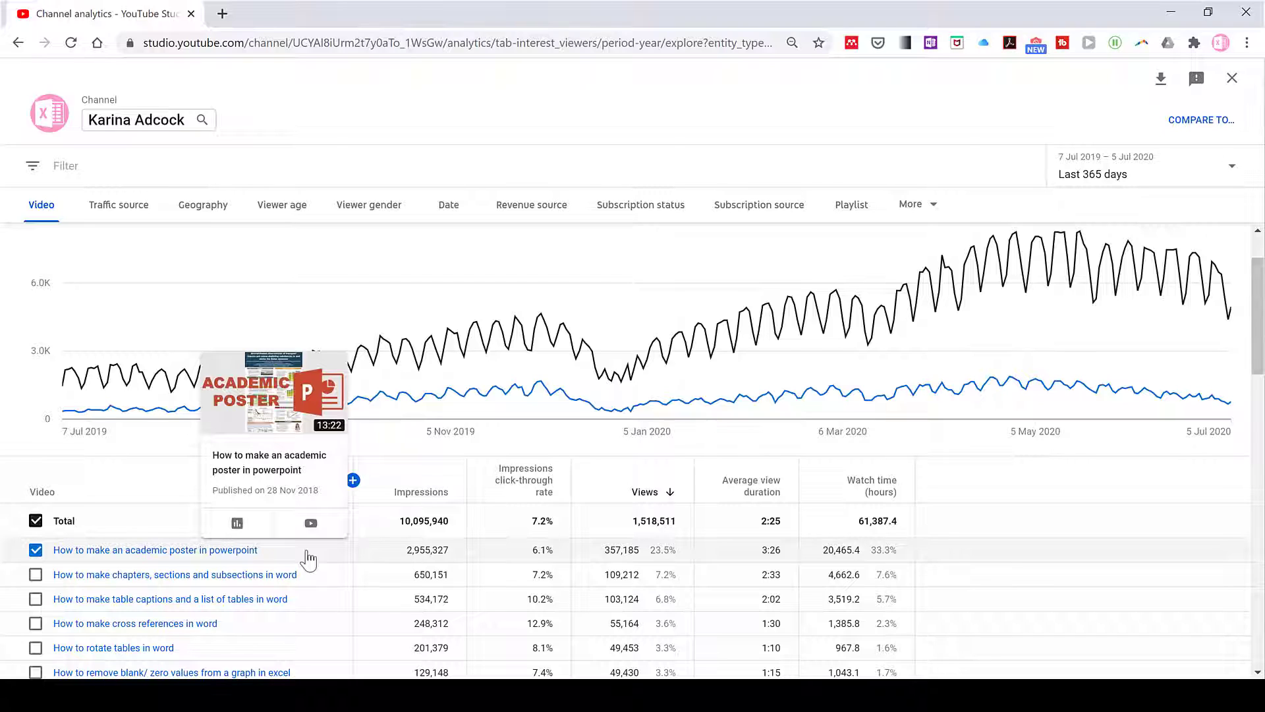
- Close the detailed video report and display the channel's Audience analytics
click(1231, 78)
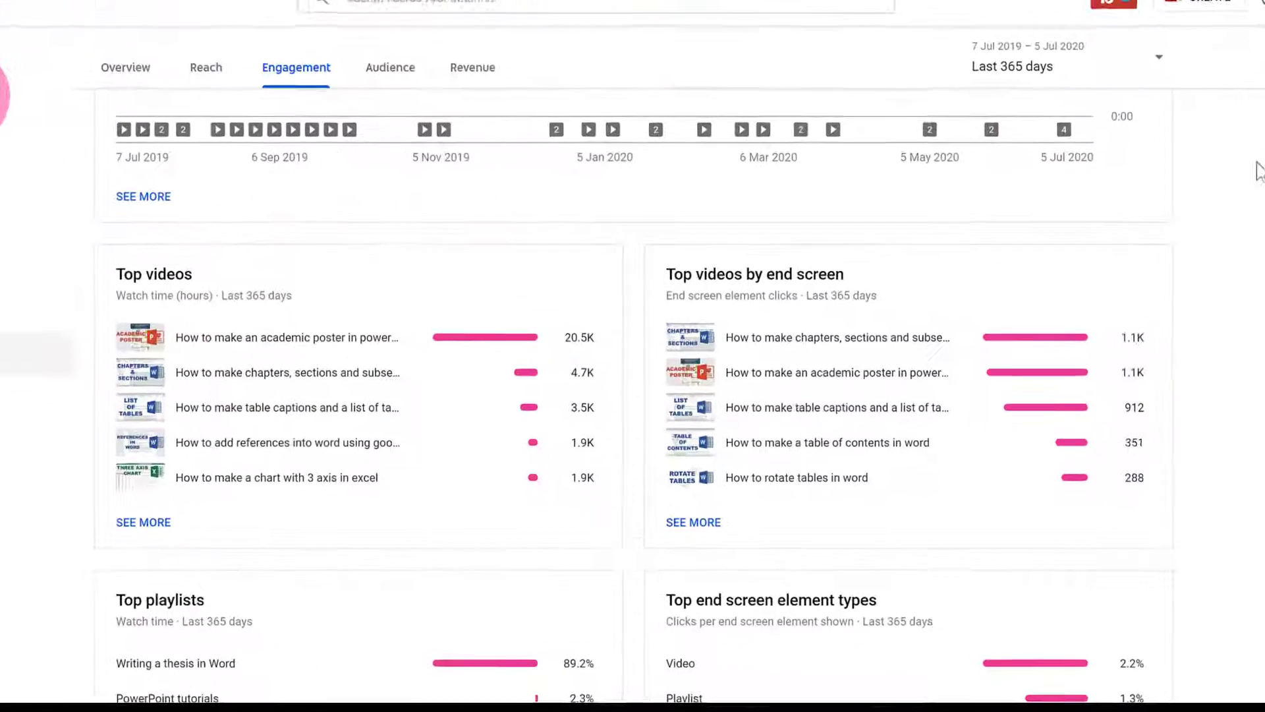
scroll(593, 234, up, 5)
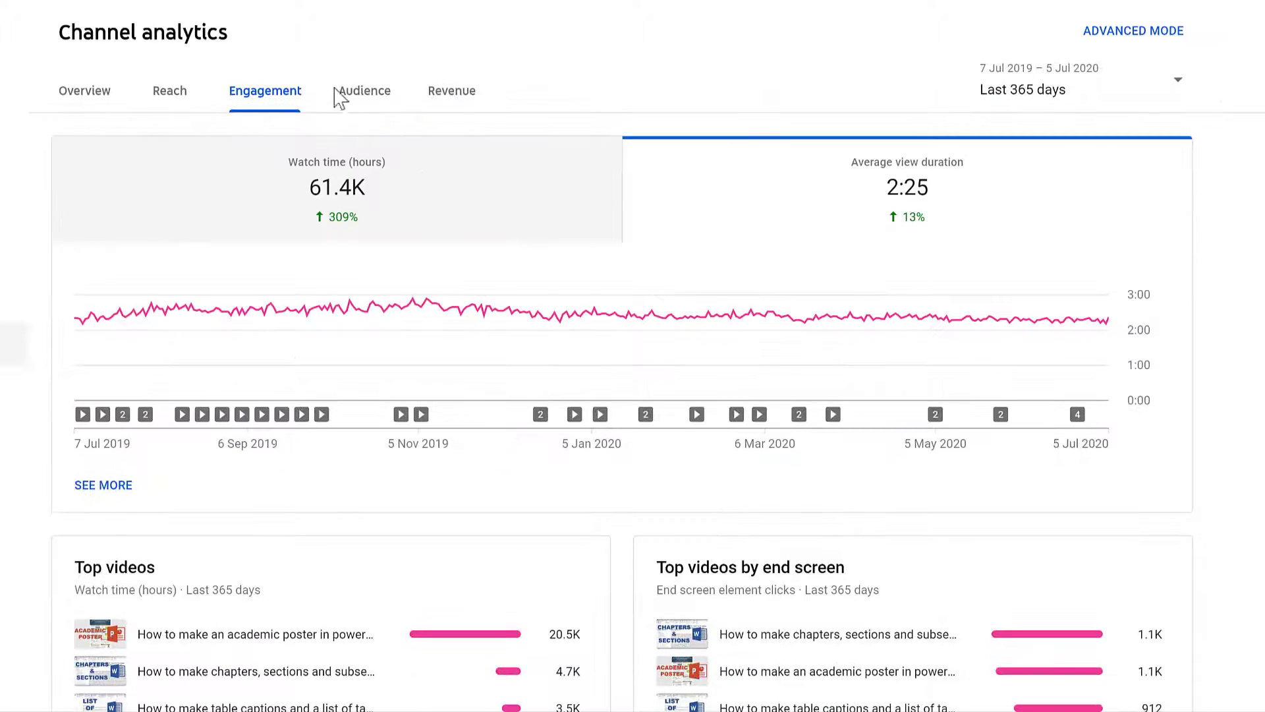
click(367, 92)
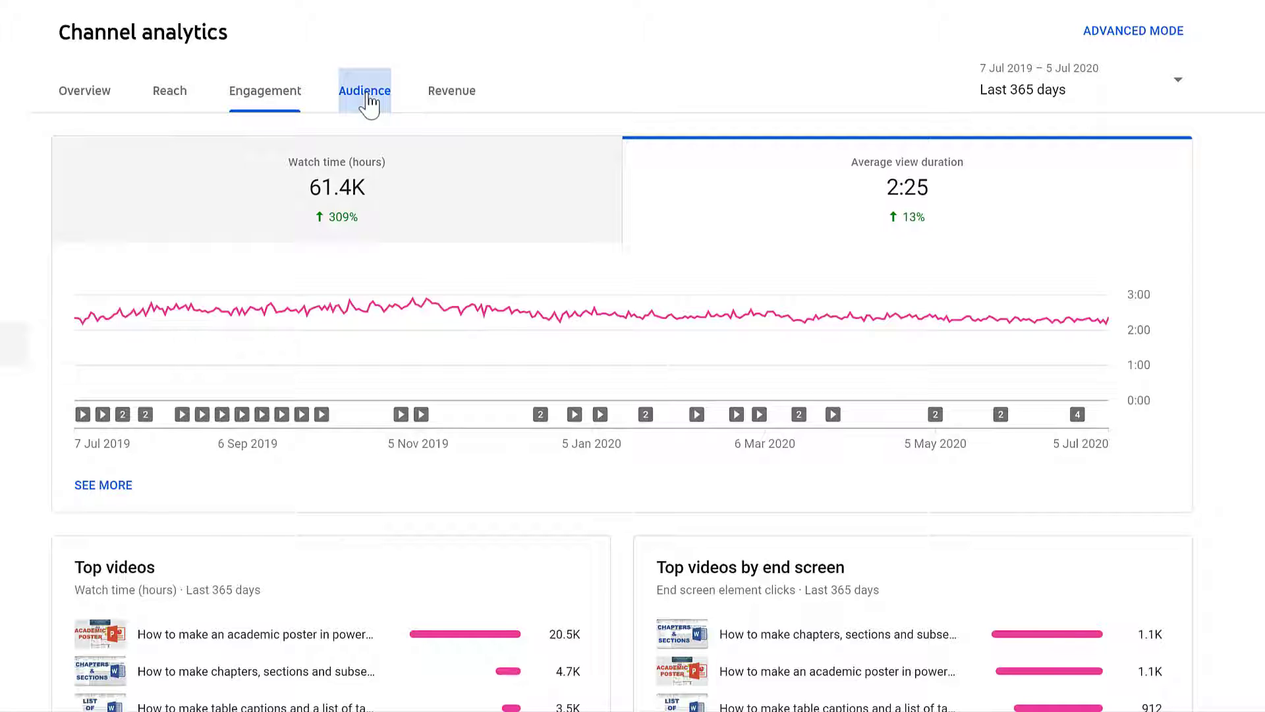
- Examine when viewers are on YouTube, the subscriber bell notifications, watch time from subscribers and the top countries
scroll(322, 438, down, 1)
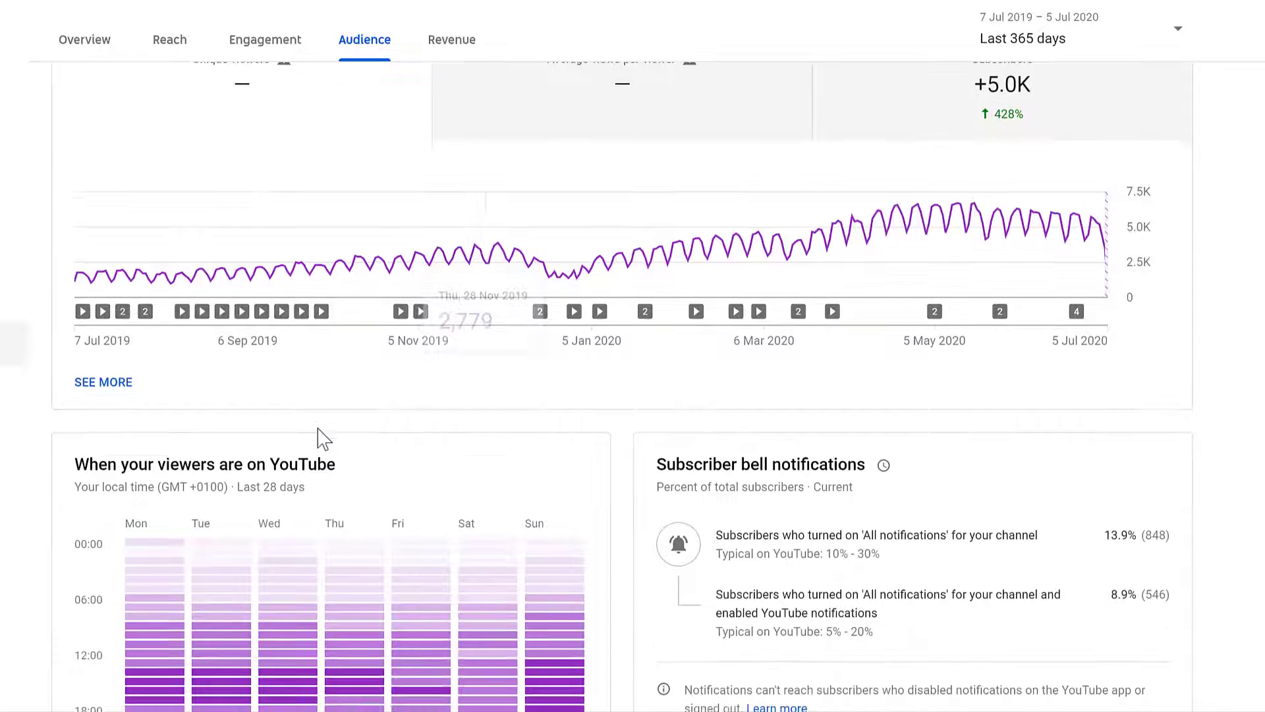
scroll(418, 375, down, 5)
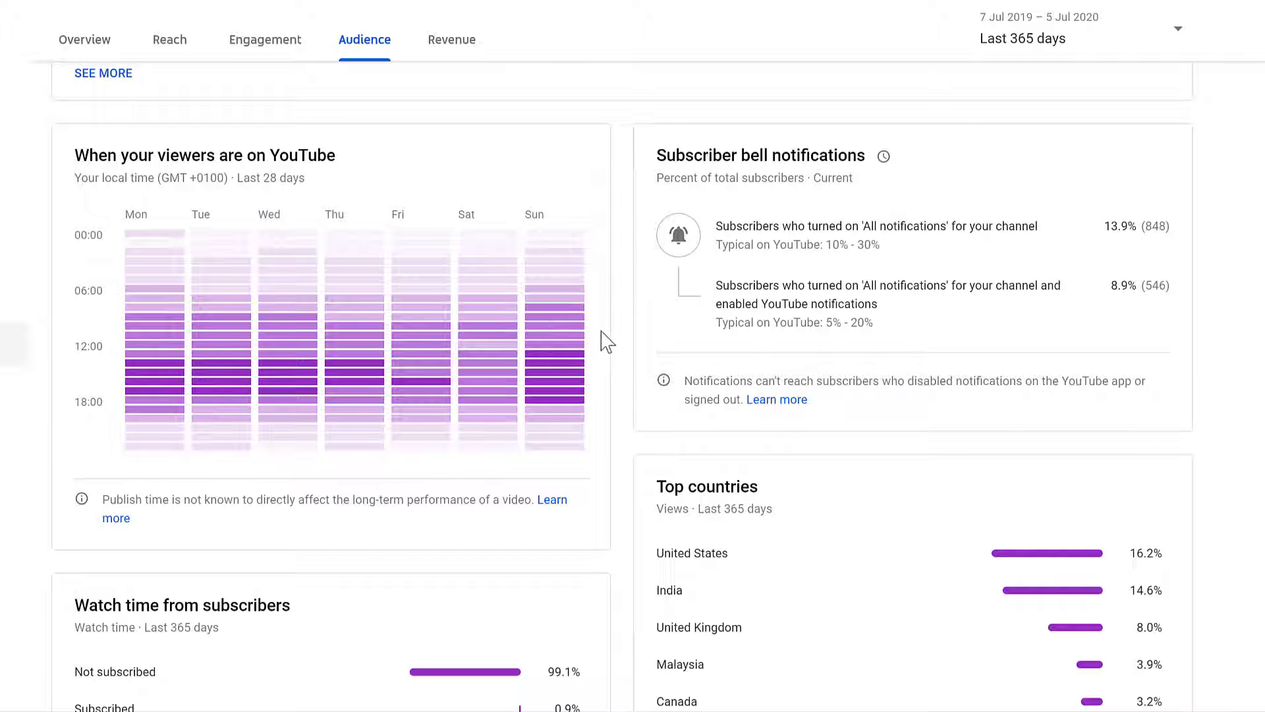
scroll(605, 340, down, 5)
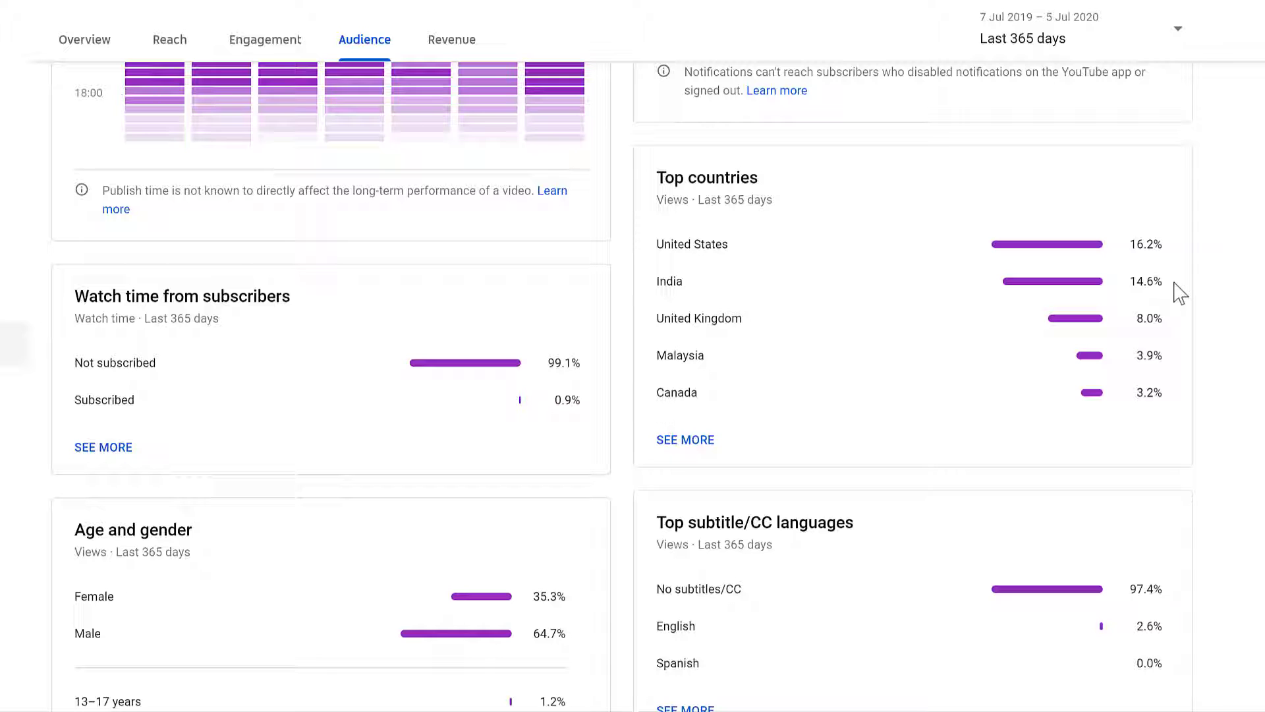
- Examine the audience's age and gender breakdown and the top subtitle/CC languages for the last 365 days
scroll(440, 460, down, 5)
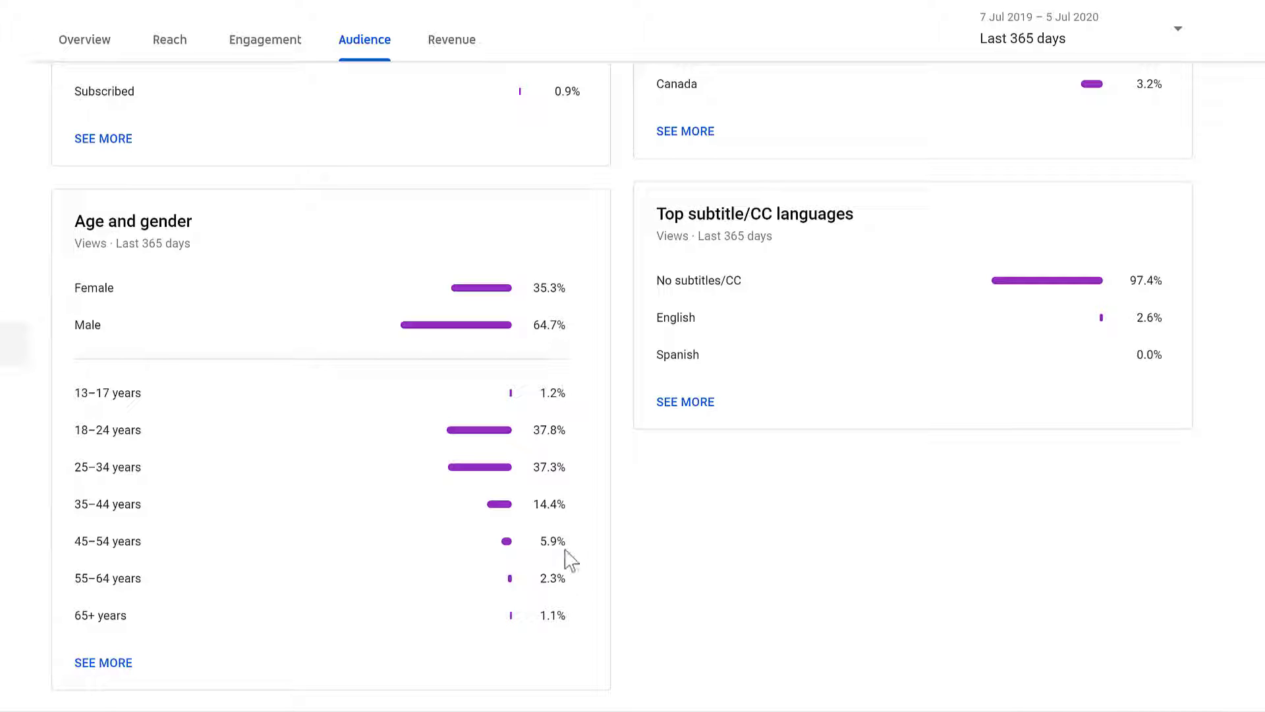
scroll(634, 535, up, 10)
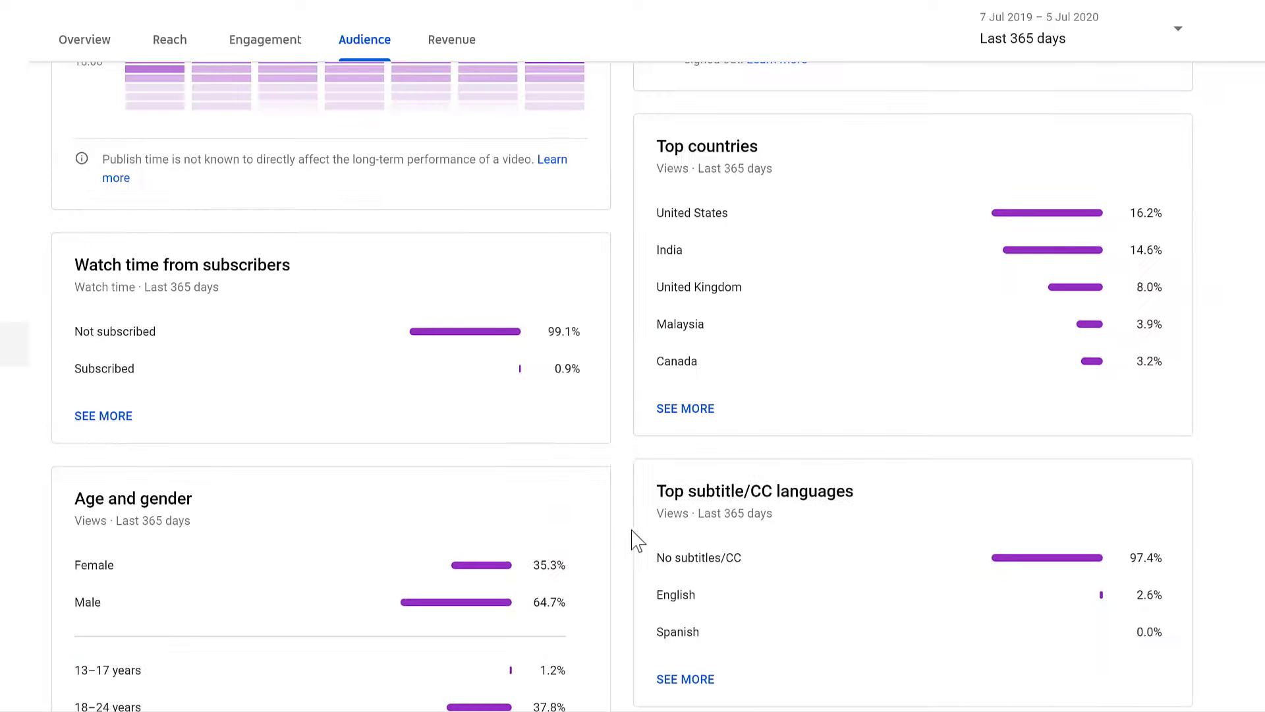
scroll(626, 535, up, 5)
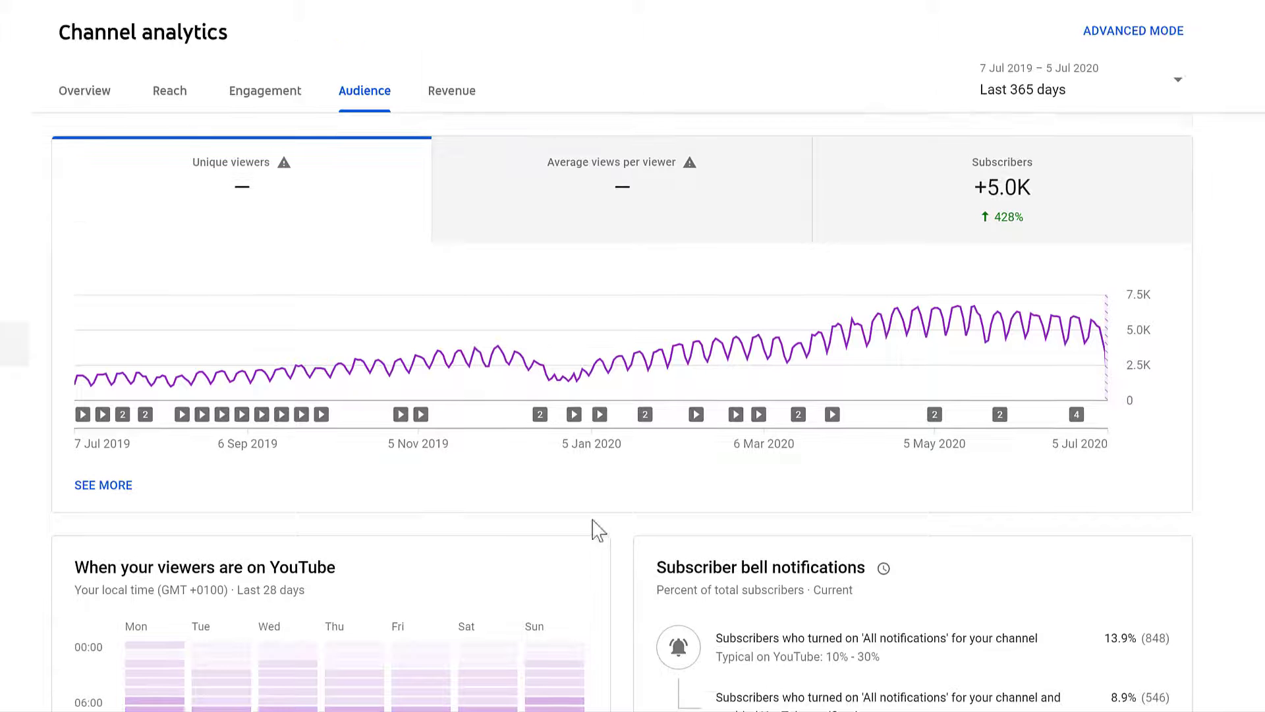
- Compare the channel's revenue figures with its total views for the last 365 days
click(455, 96)
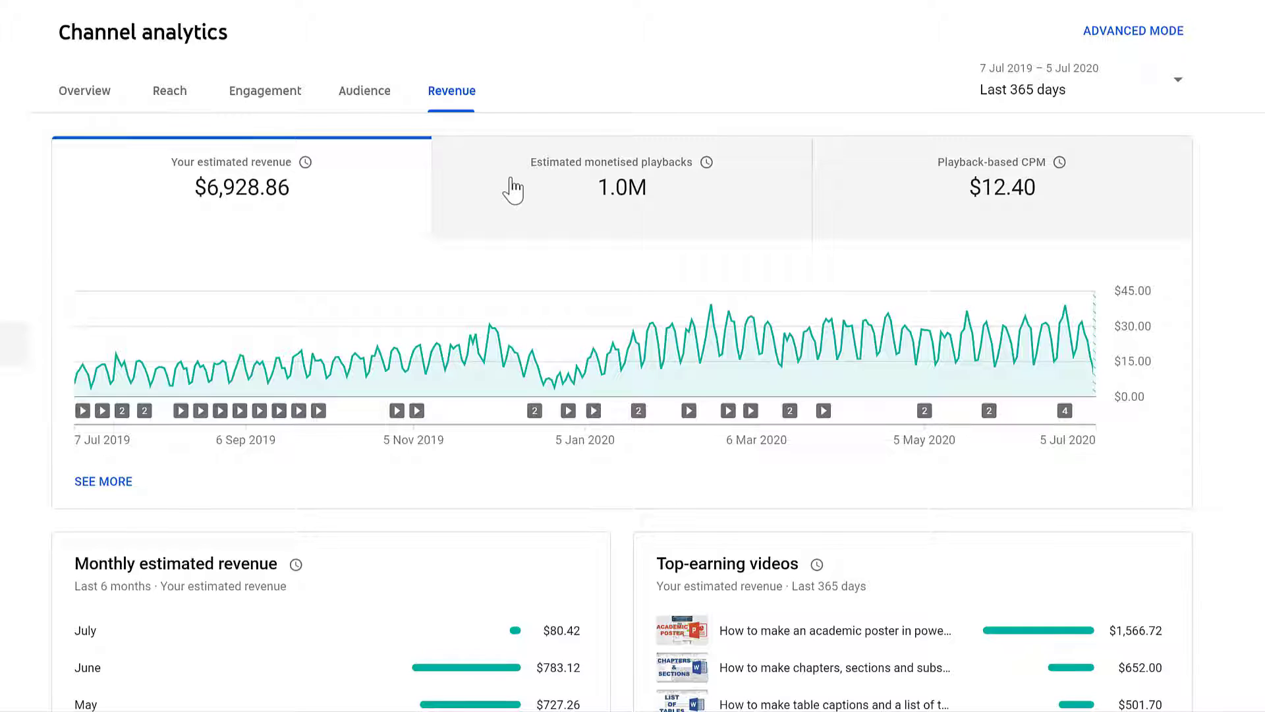
click(86, 99)
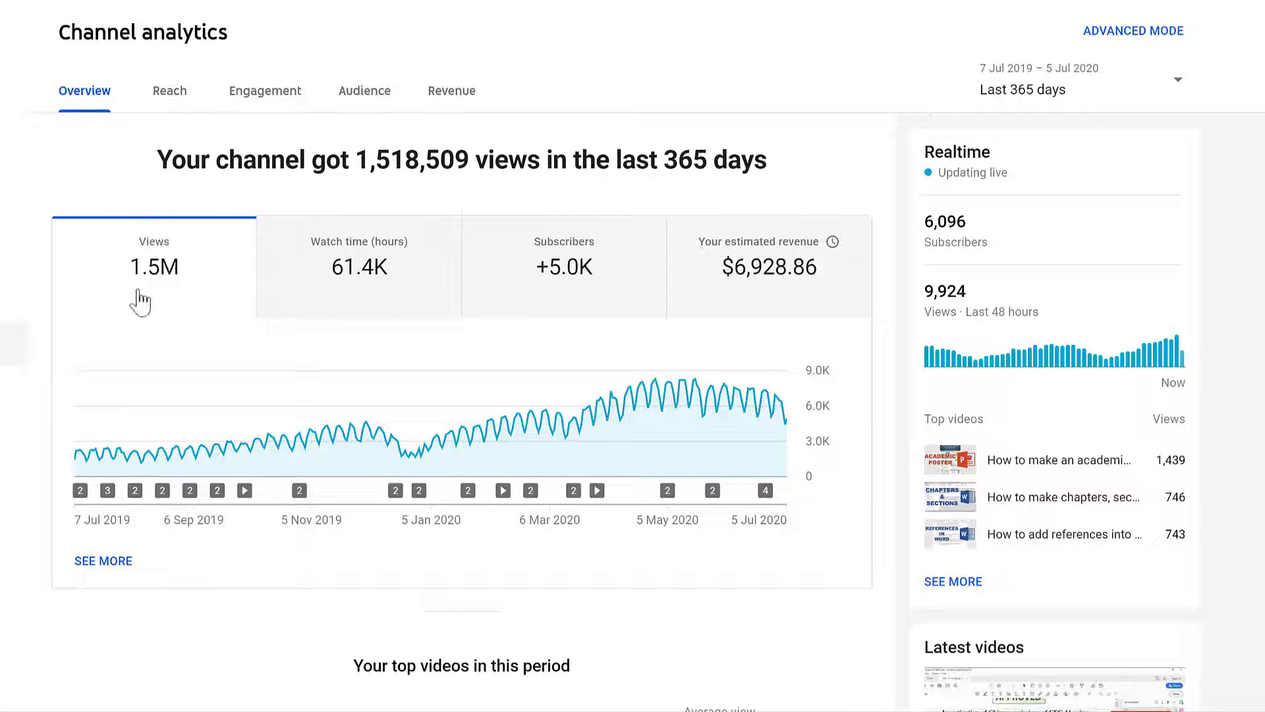
mouse_move(181, 286)
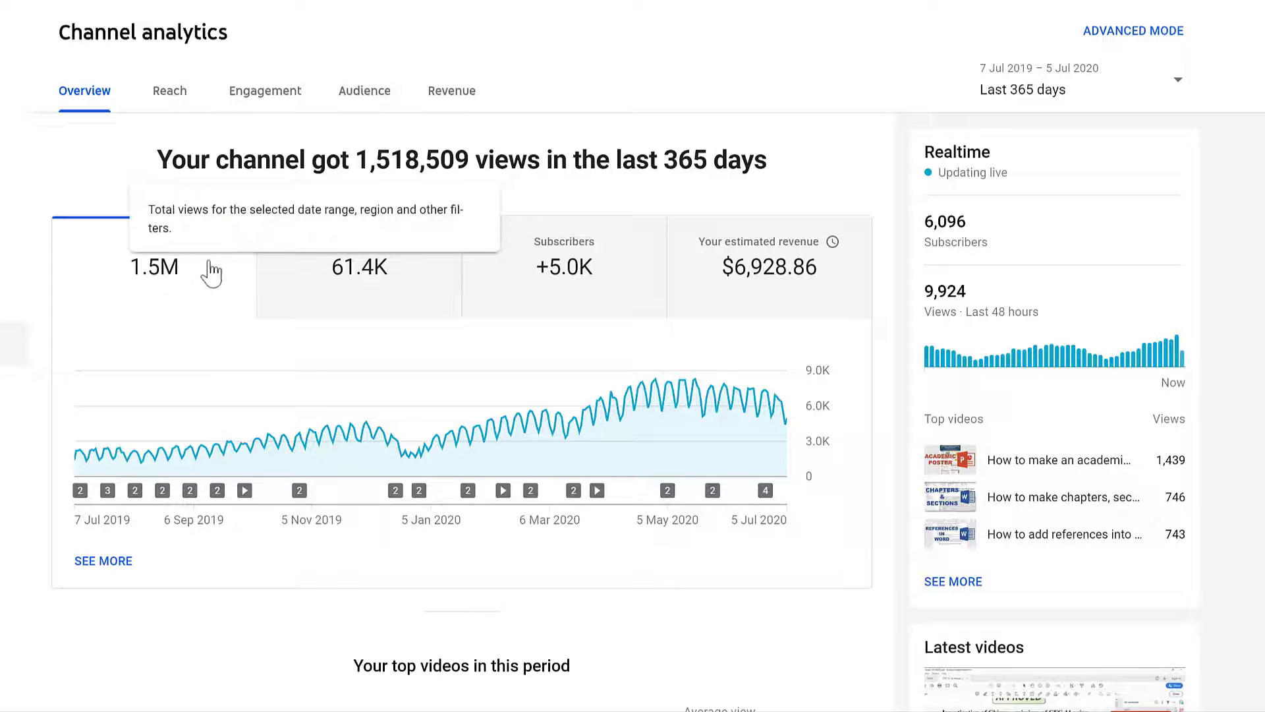
click(443, 99)
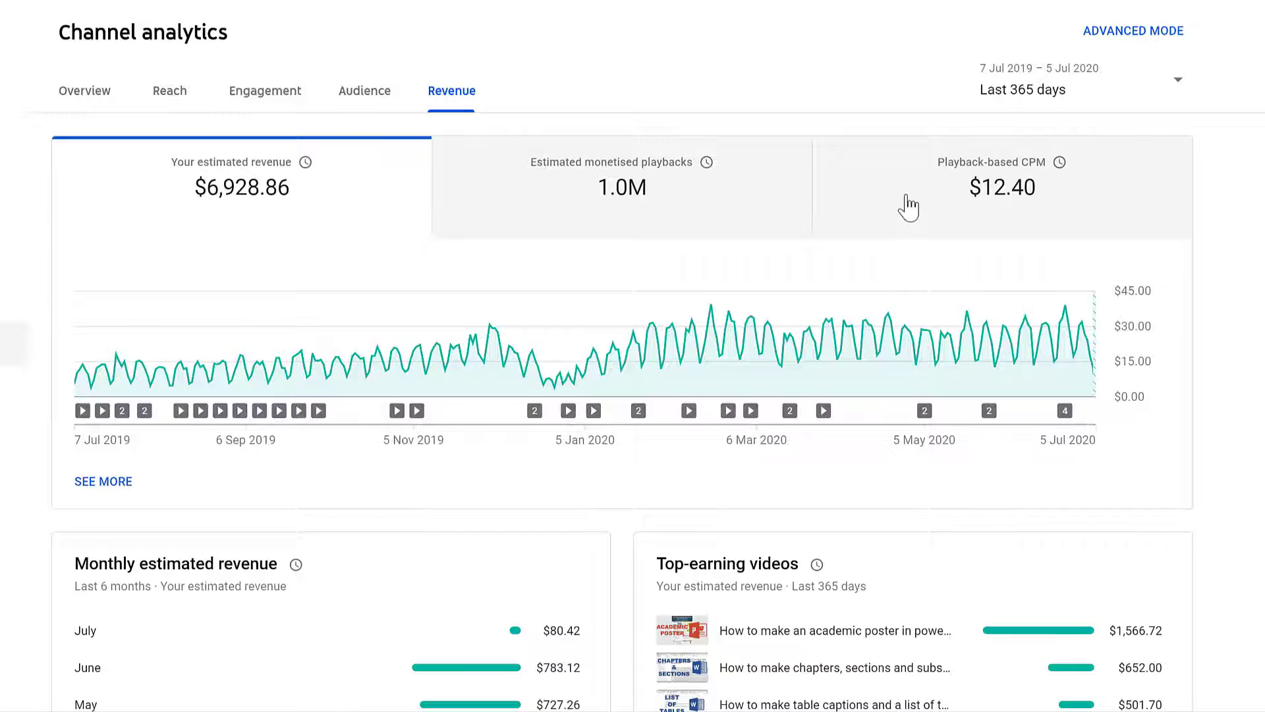
- Return to the channel overview and enter the estimated revenue of 6928.86 in Calculator
click(105, 104)
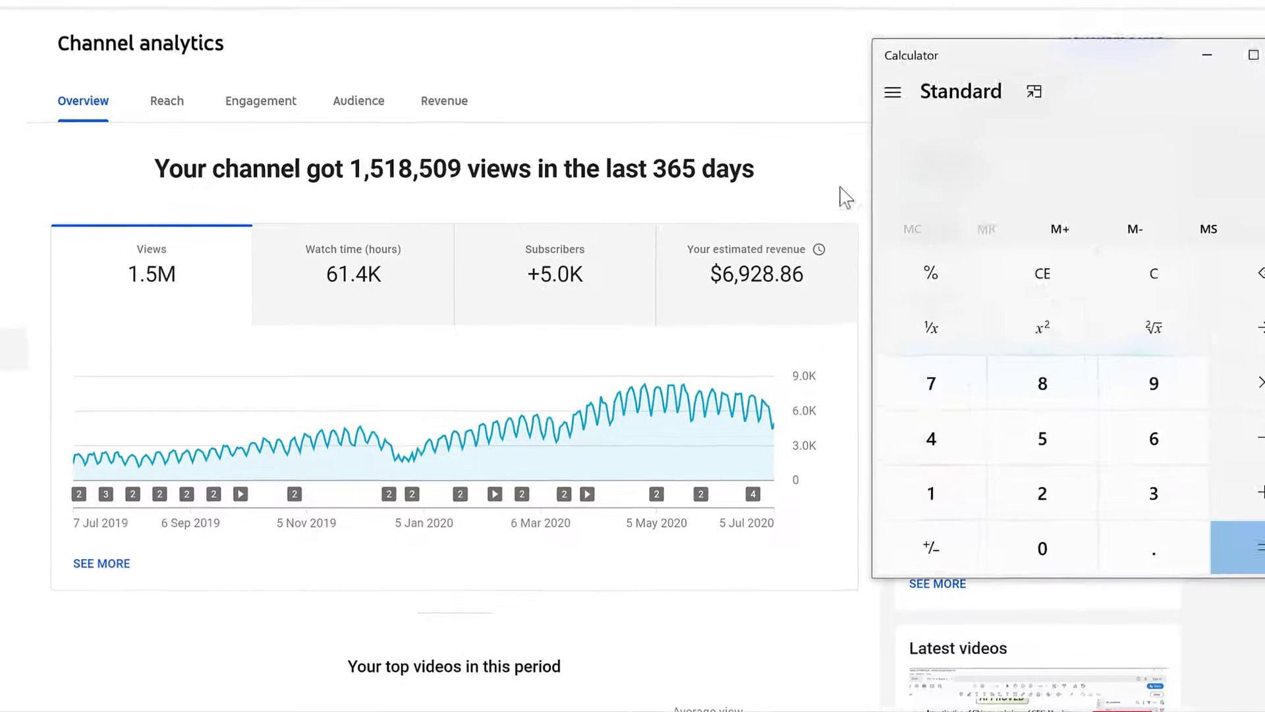
click(1080, 454)
click(1080, 404)
click(975, 507)
click(976, 403)
click(1080, 559)
click(976, 404)
click(1080, 455)
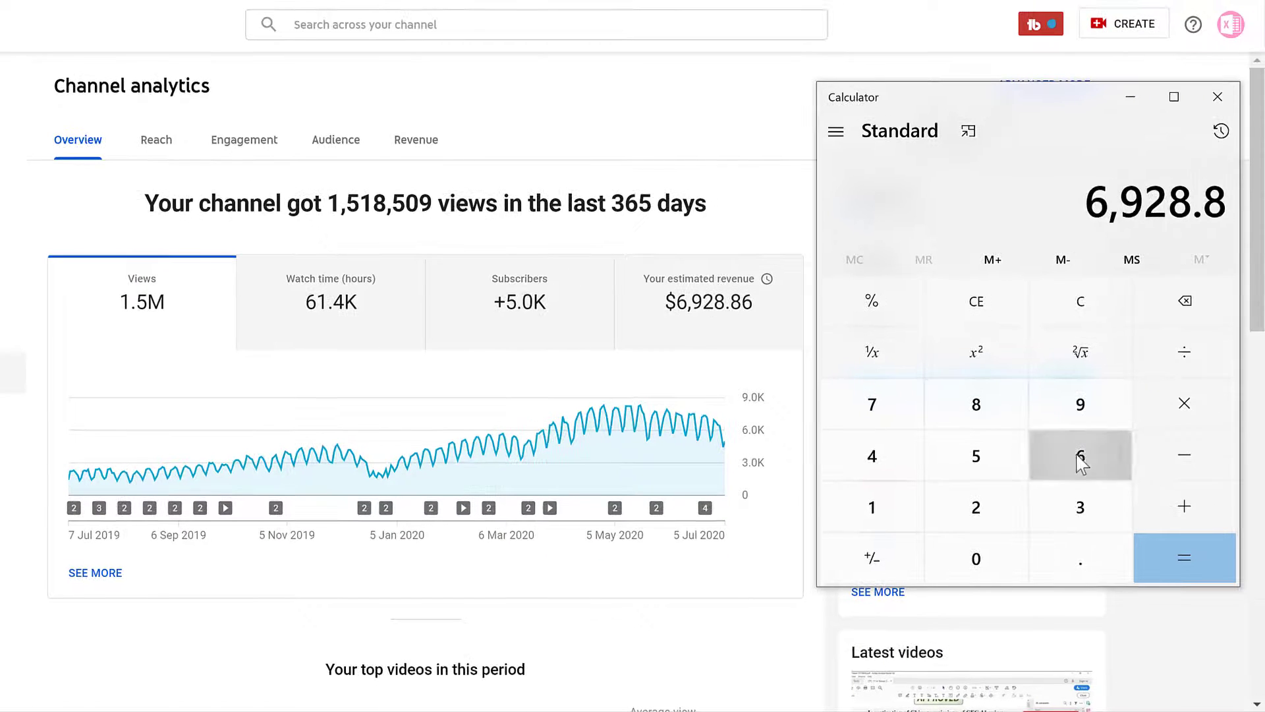
- Divide the estimated revenue by the 1518509 views and multiply the result by 1000 to get the revenue per thousand views
click(1184, 351)
click(896, 506)
click(975, 456)
click(871, 508)
click(985, 404)
click(976, 456)
click(976, 558)
click(1080, 404)
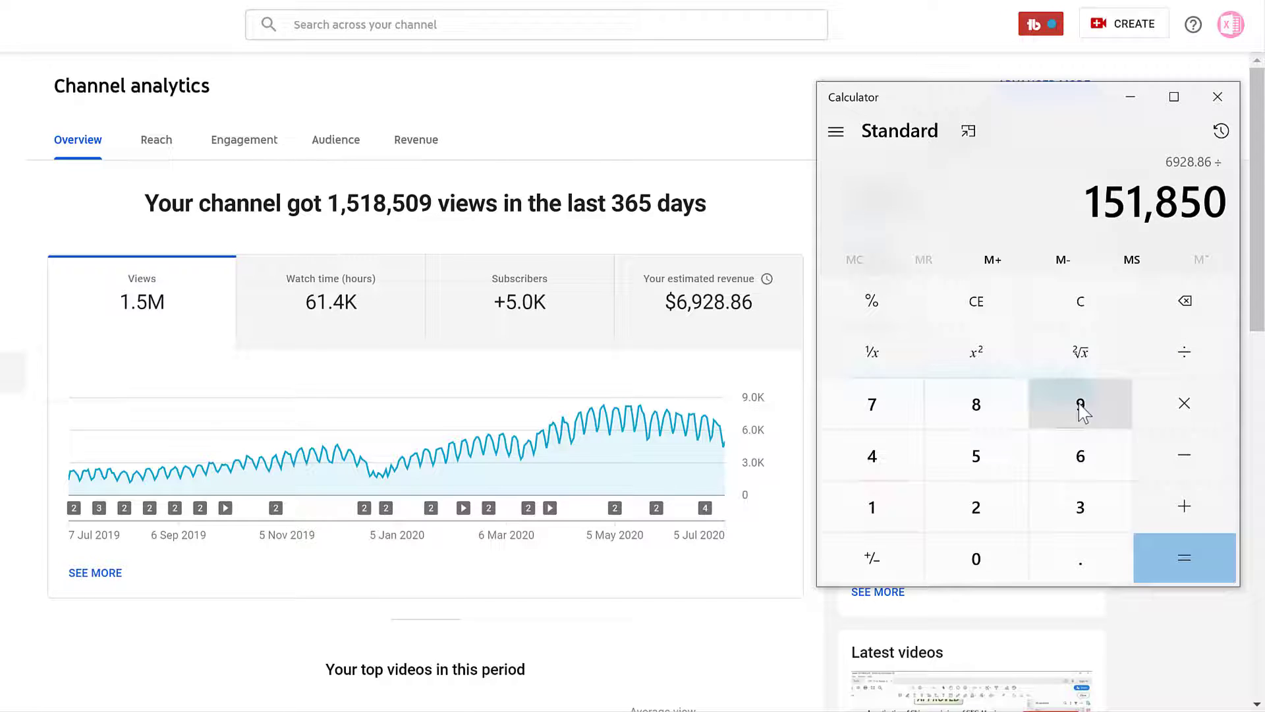
click(1218, 554)
text(*1000)
key(Return)
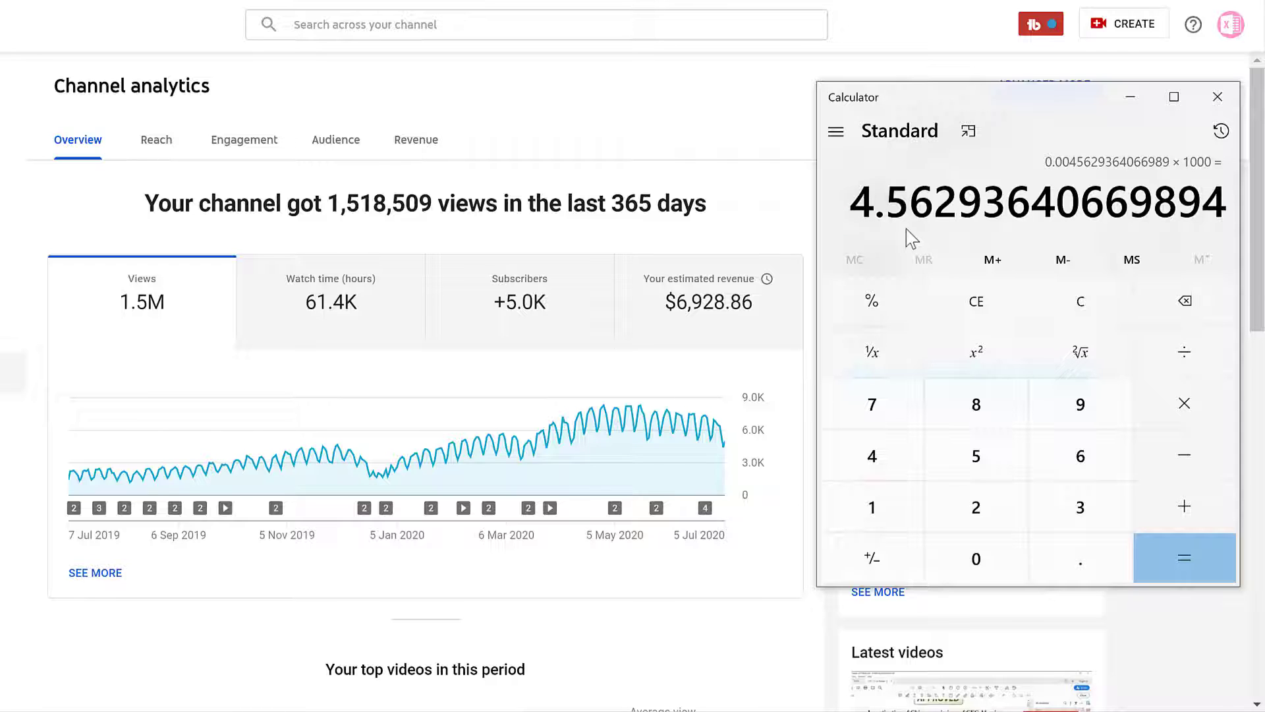
- Close Calculator and plot the playback-based CPM in the channel's Revenue analytics
click(1218, 97)
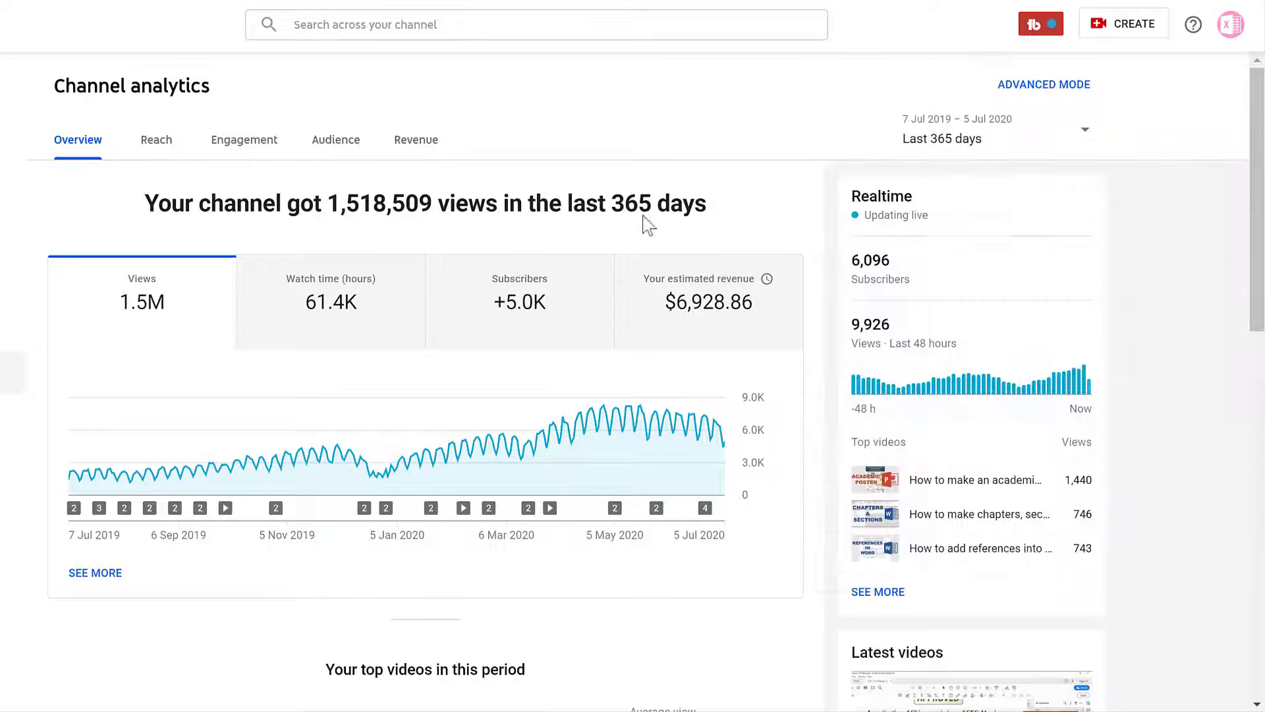
click(419, 142)
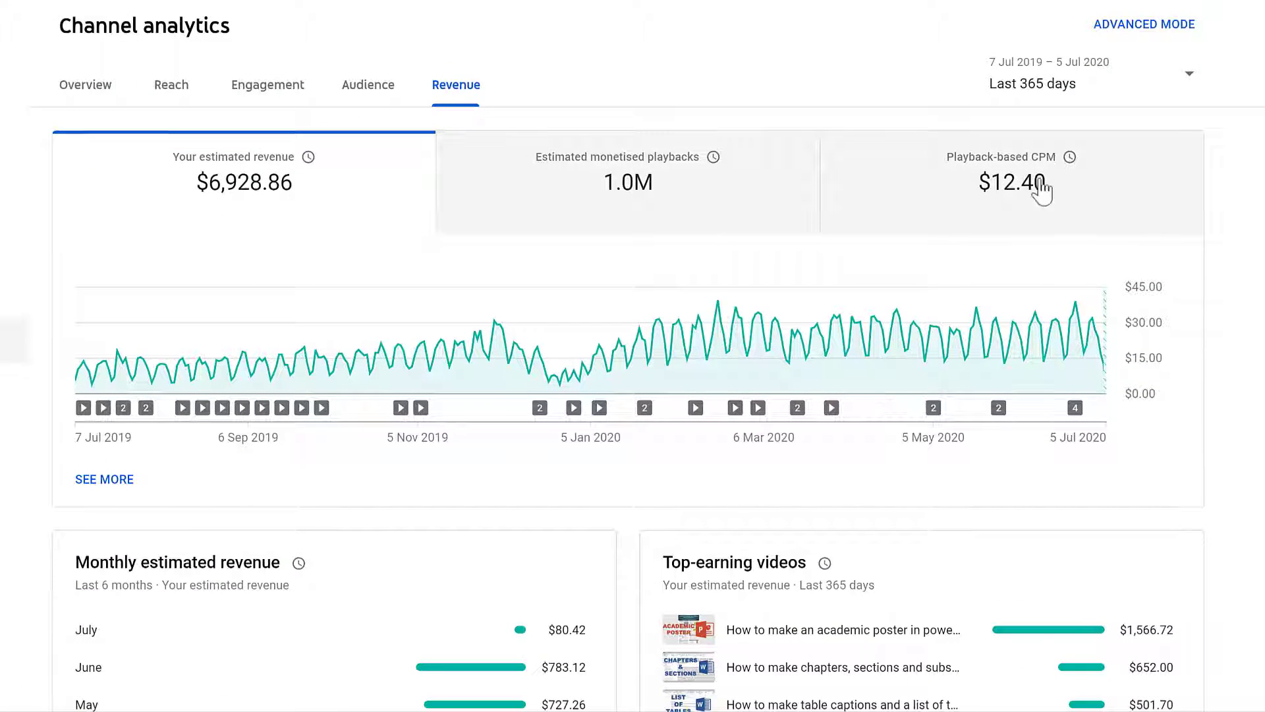
click(1092, 192)
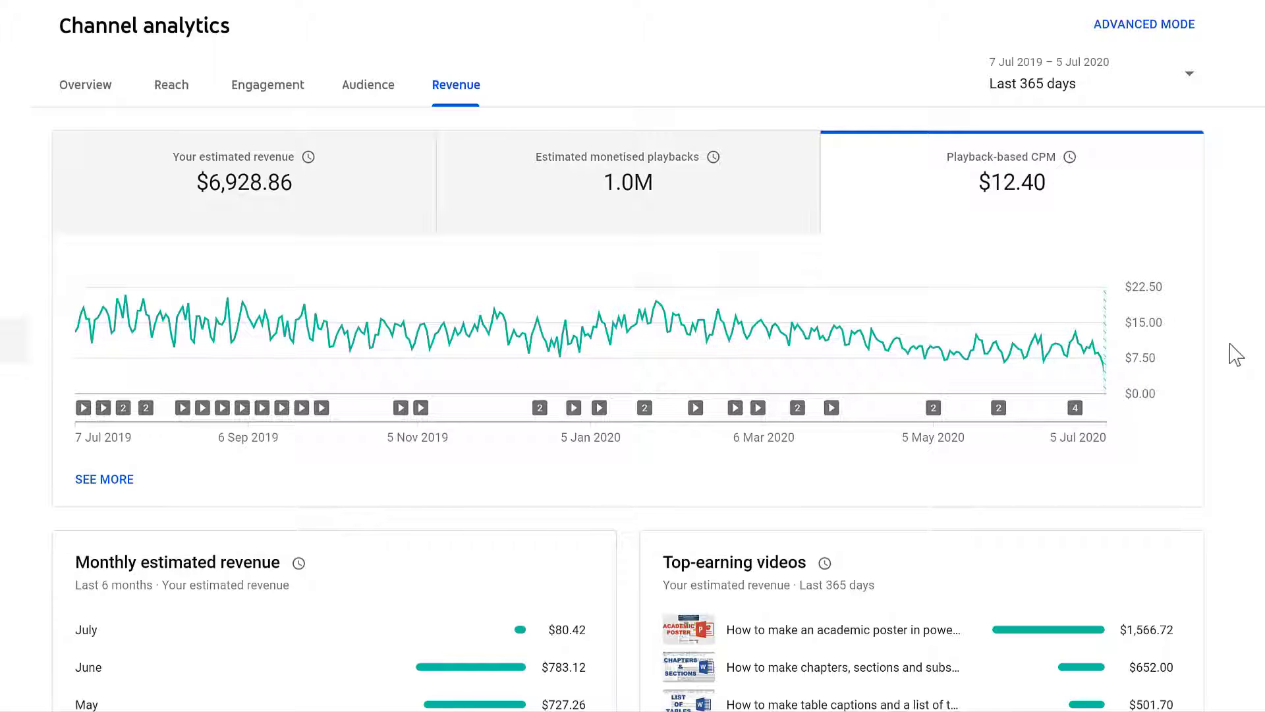
- Examine the monthly estimated revenue, top-earning videos, revenue sources and ad types
scroll(1236, 354, down, 8)
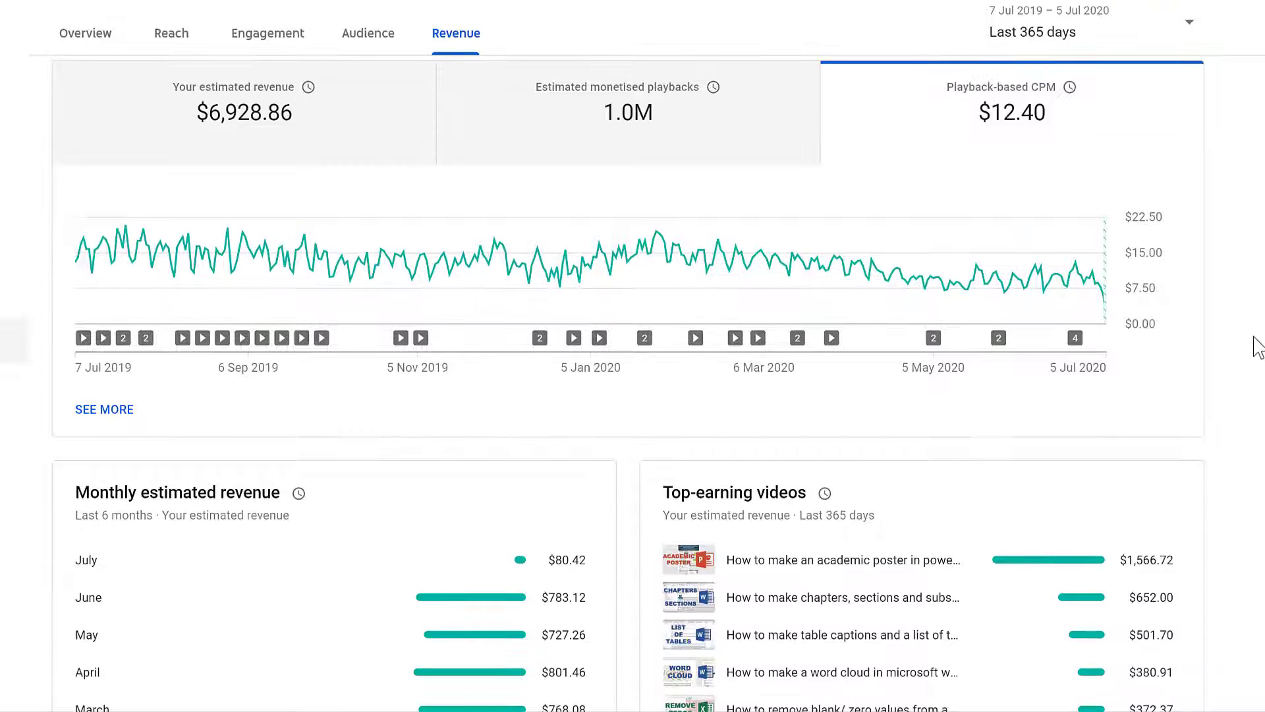
scroll(1234, 323, down, 2)
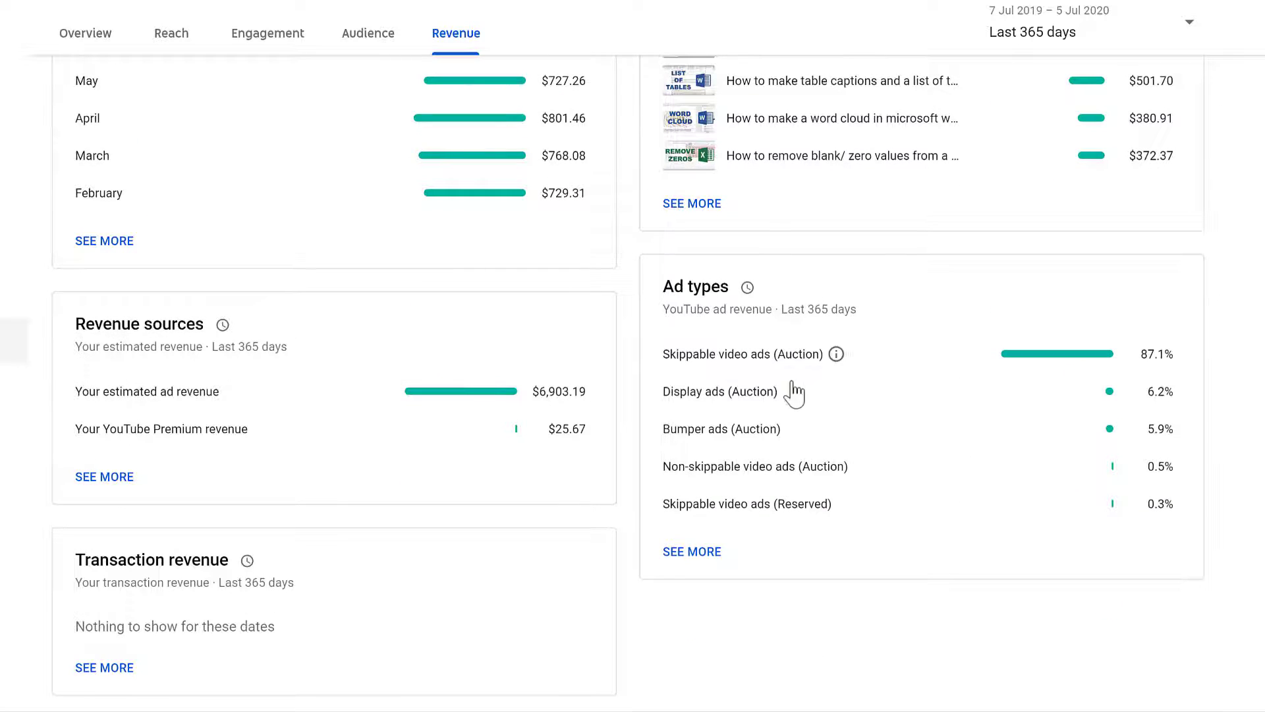
mouse_move(790, 391)
mouse_move(689, 300)
mouse_move(191, 341)
scroll(395, 404, up, 3)
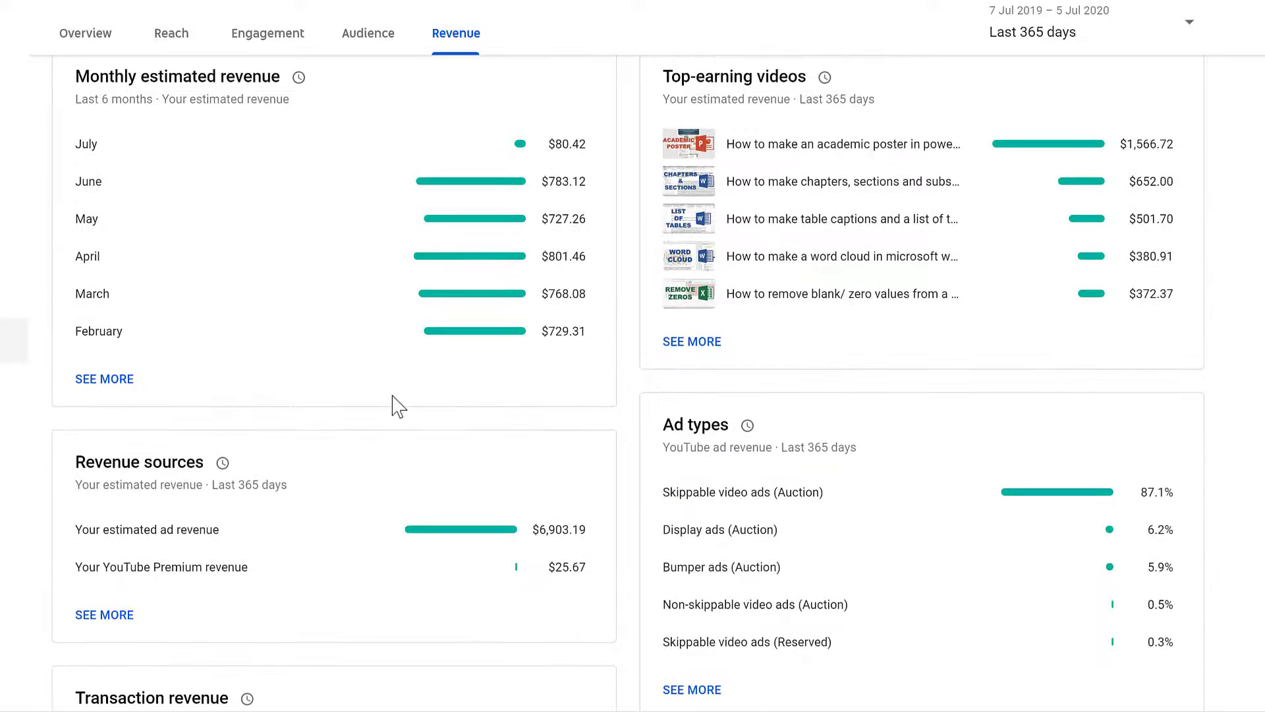
mouse_move(193, 164)
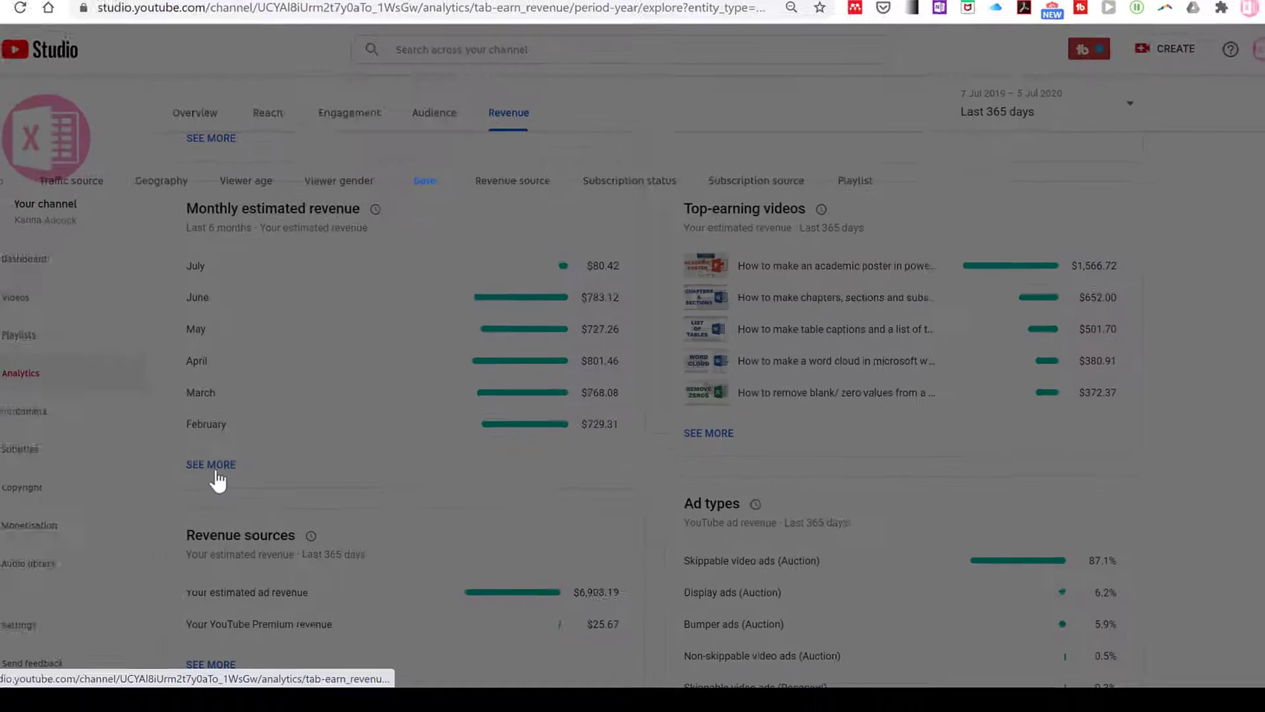
- Show the detailed monthly estimated revenue report and apply a custom date range starting 01/06/2019
click(110, 459)
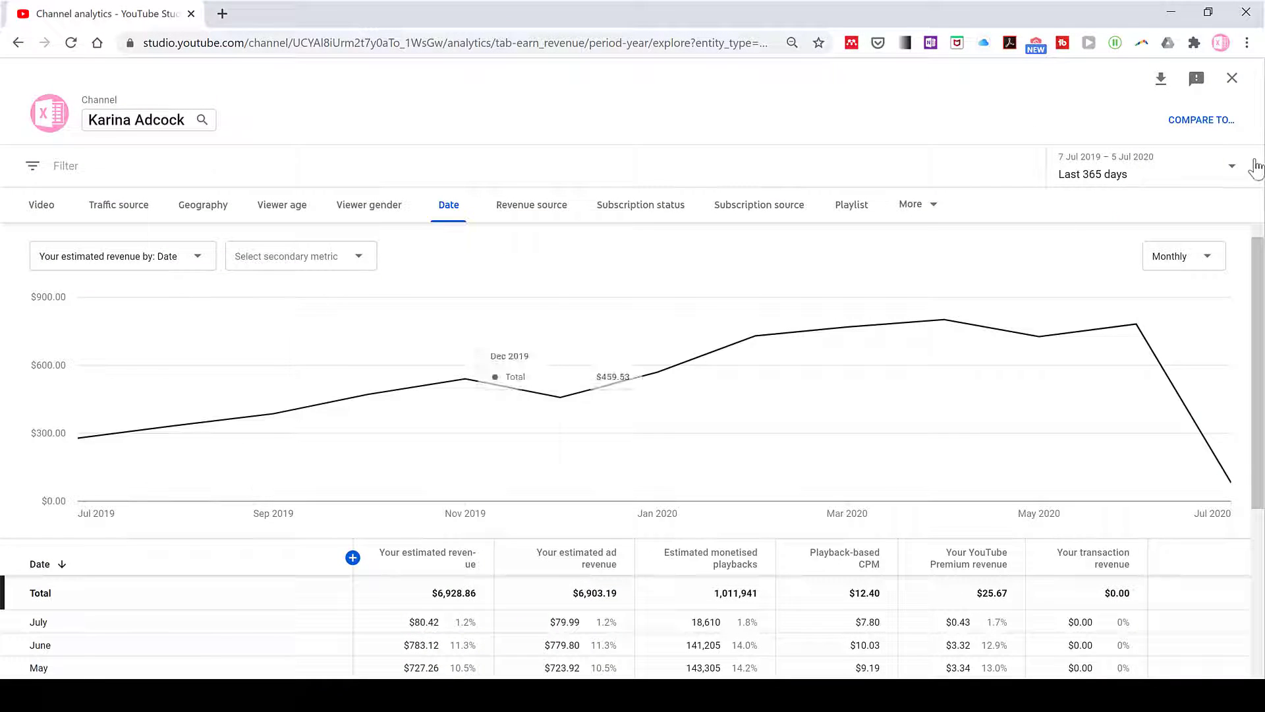
click(1238, 173)
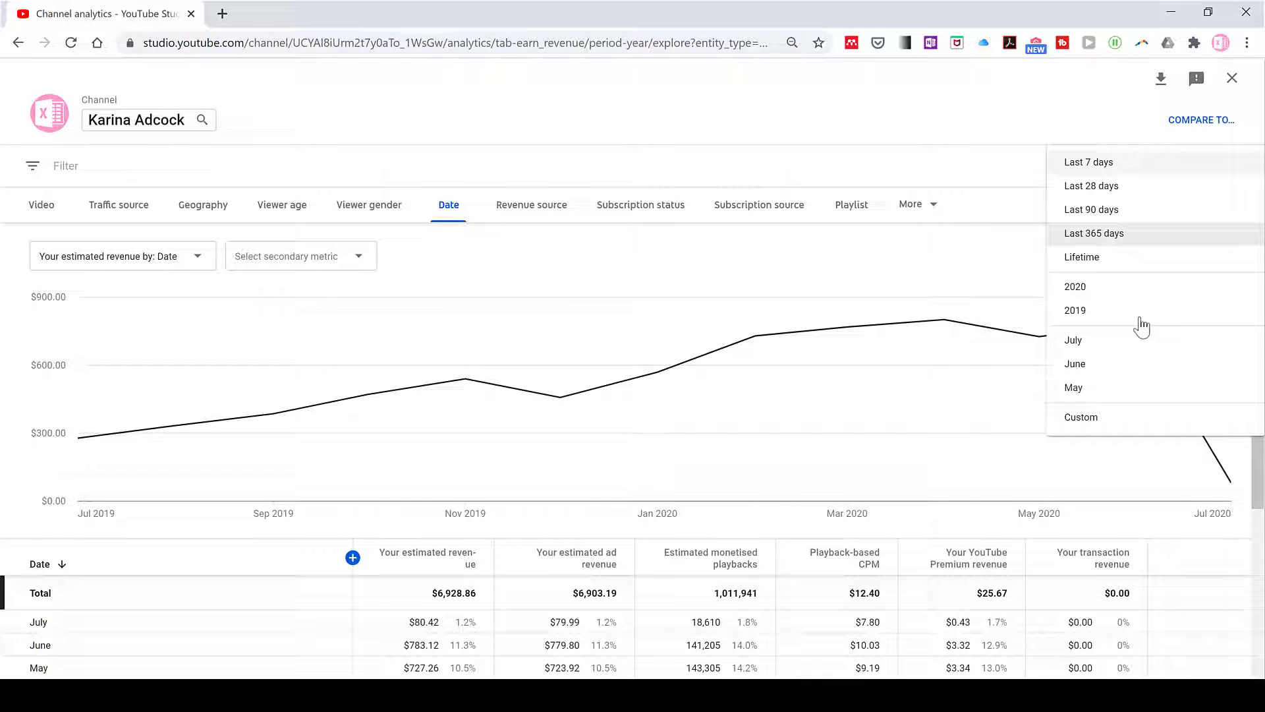
click(1082, 420)
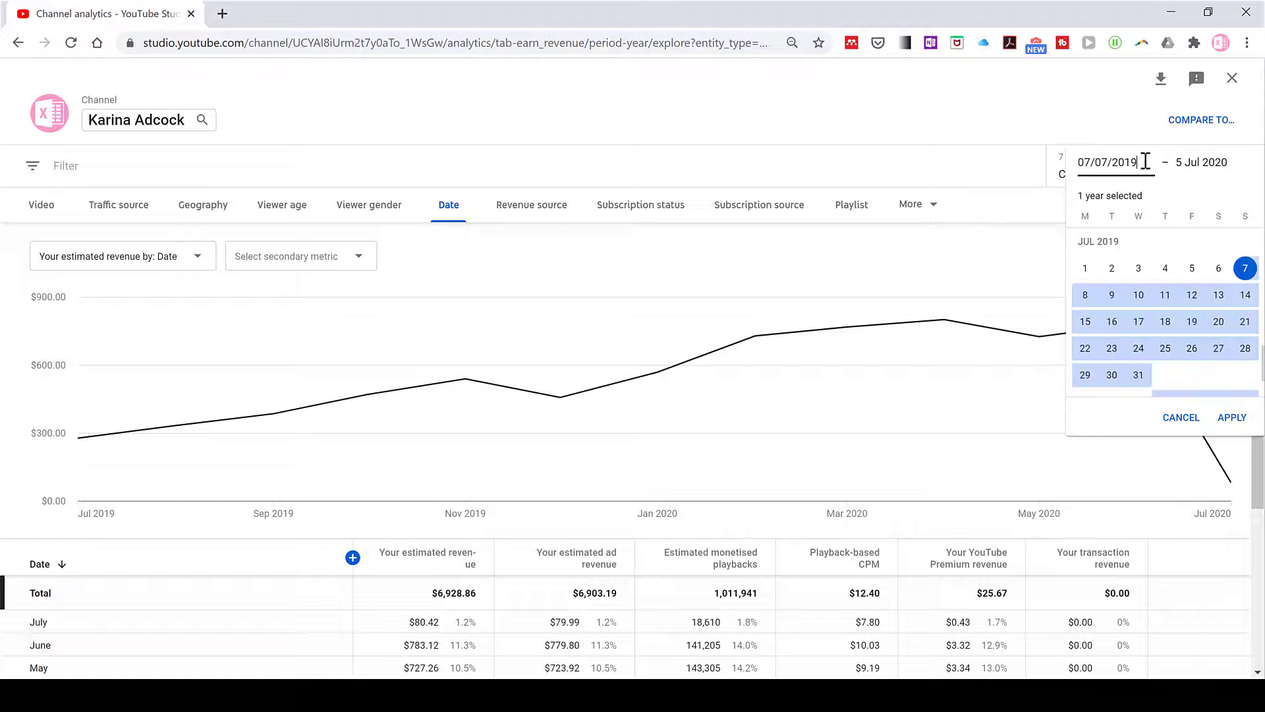
drag(1145, 162, 1060, 161)
key(BackSpace)
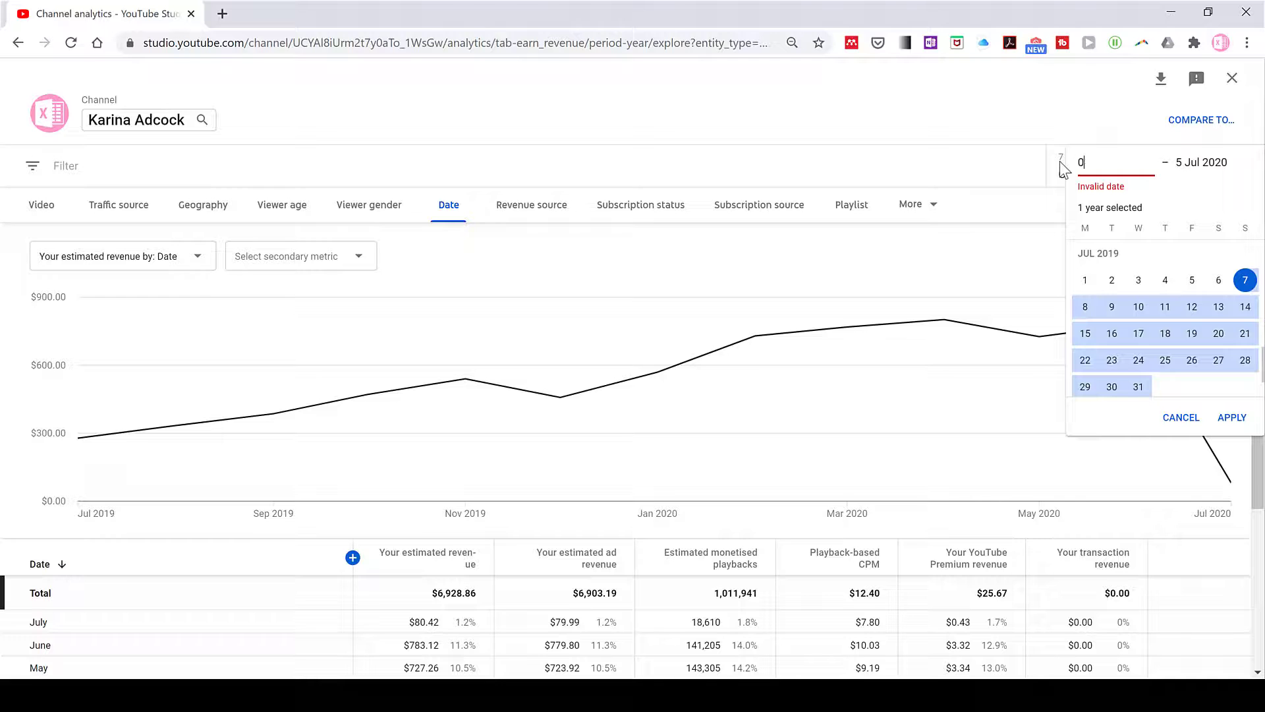
text(01/06/20-)
key(BackSpace)
text(19)
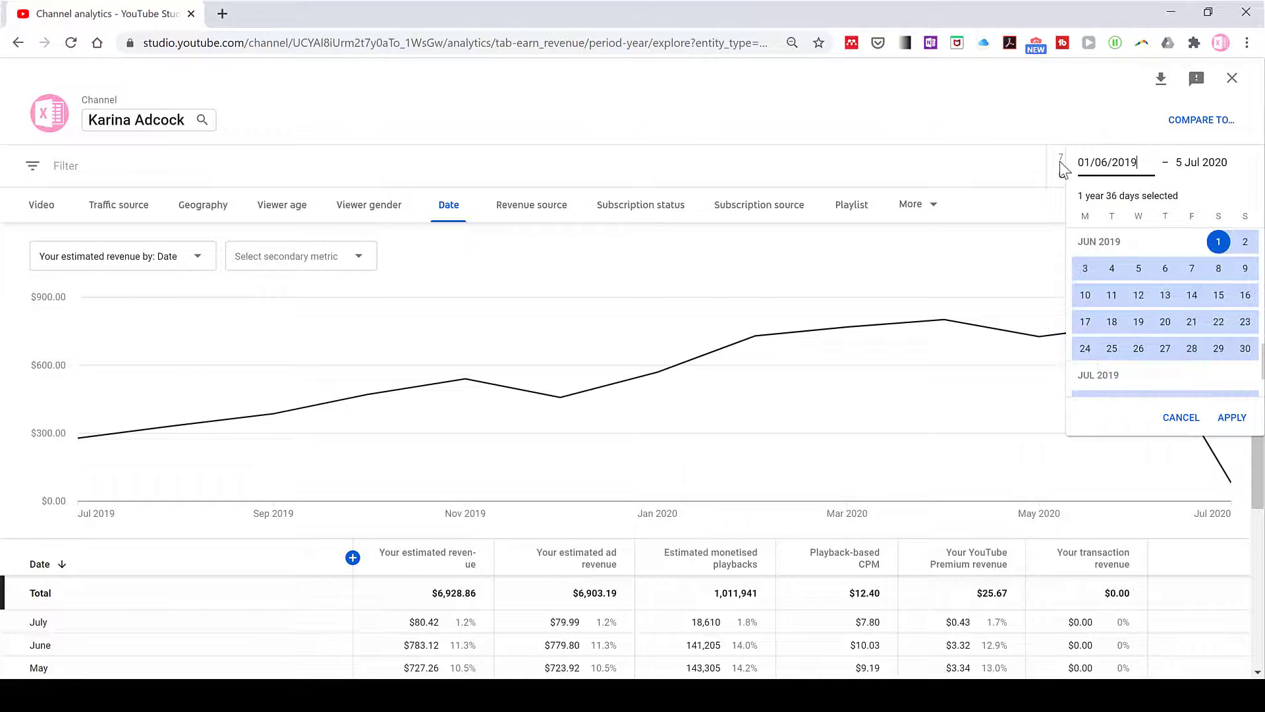
click(1229, 419)
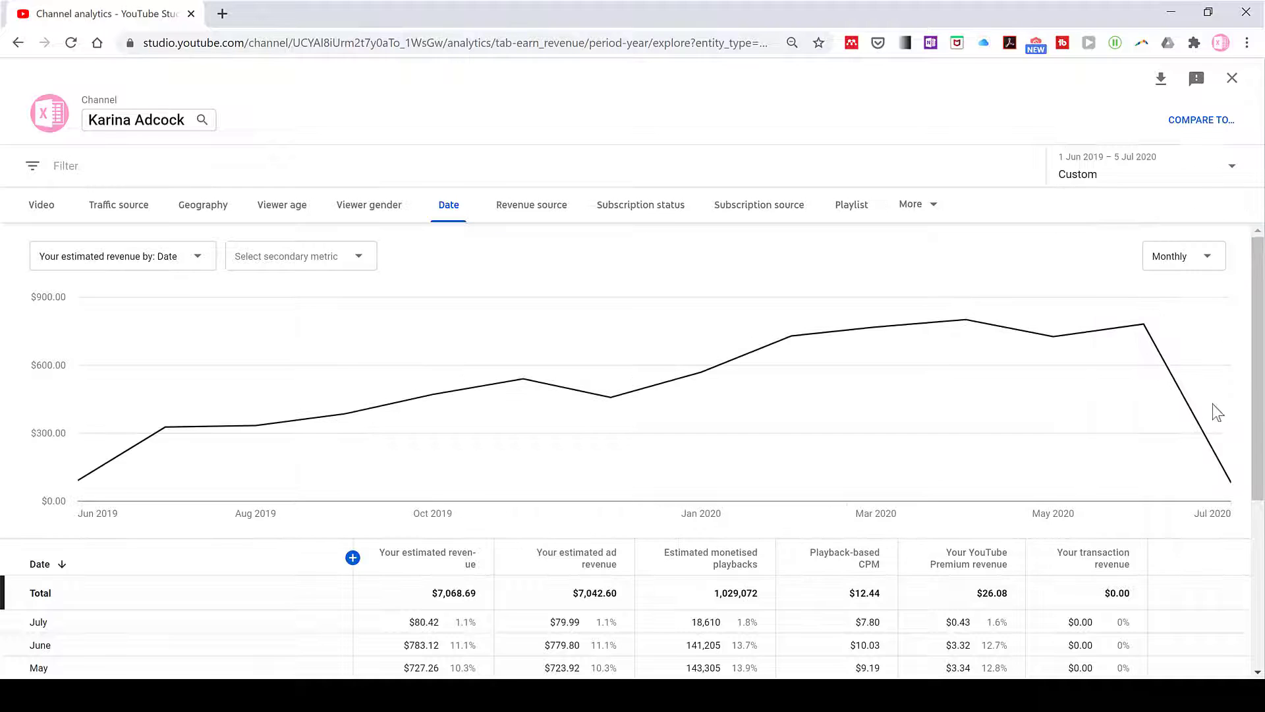
- Add the Views metric to the monthly revenue table and set the chart back to estimated revenue
scroll(337, 467, down, 2)
scroll(337, 466, down, 3)
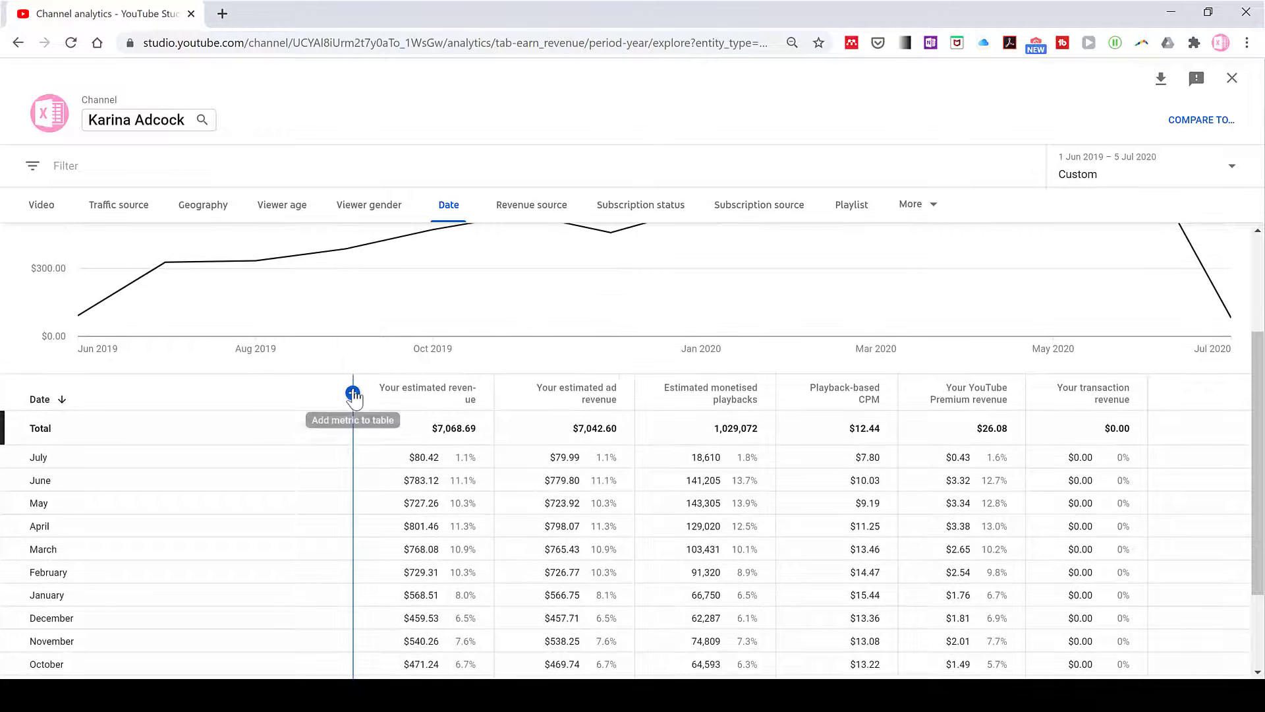
click(353, 394)
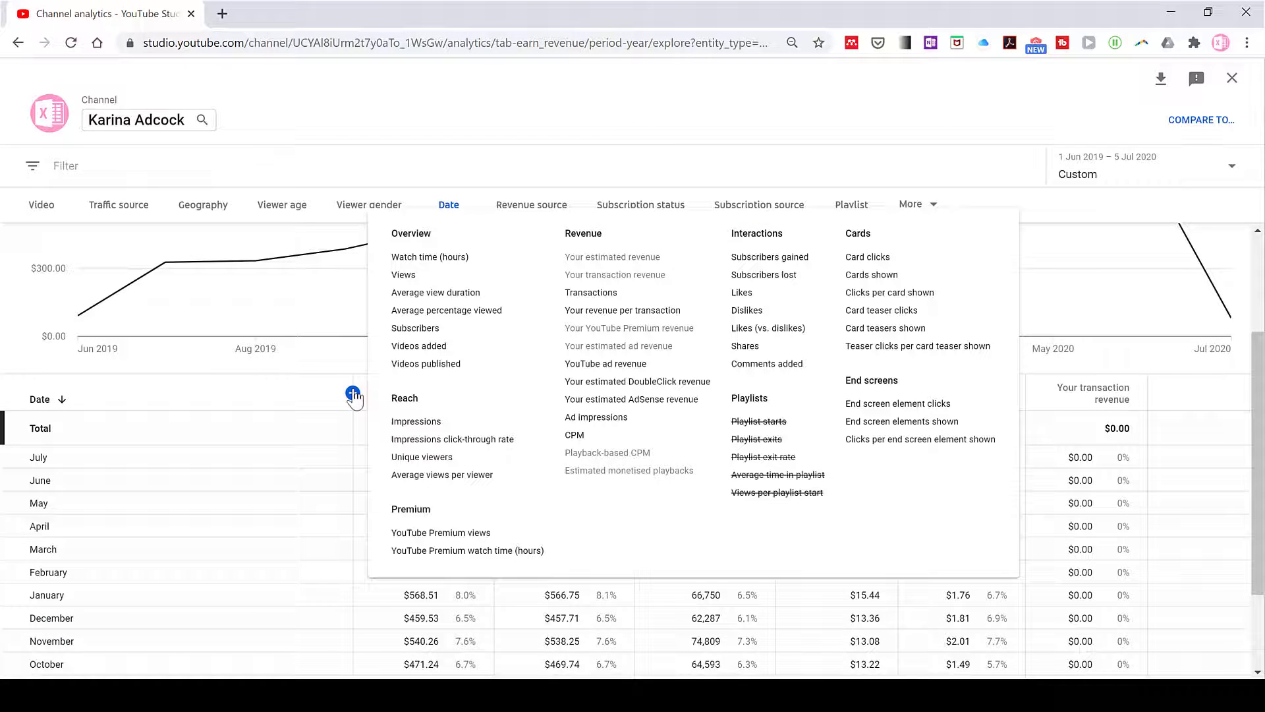
click(402, 275)
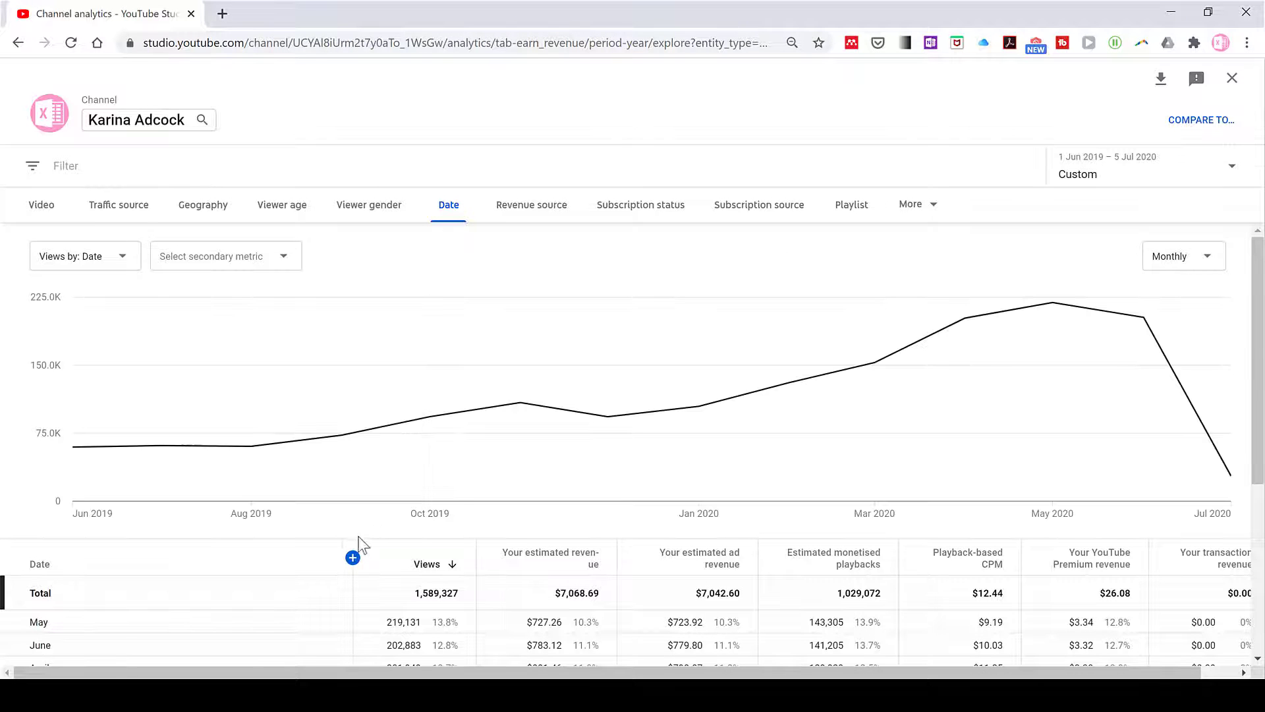
click(121, 259)
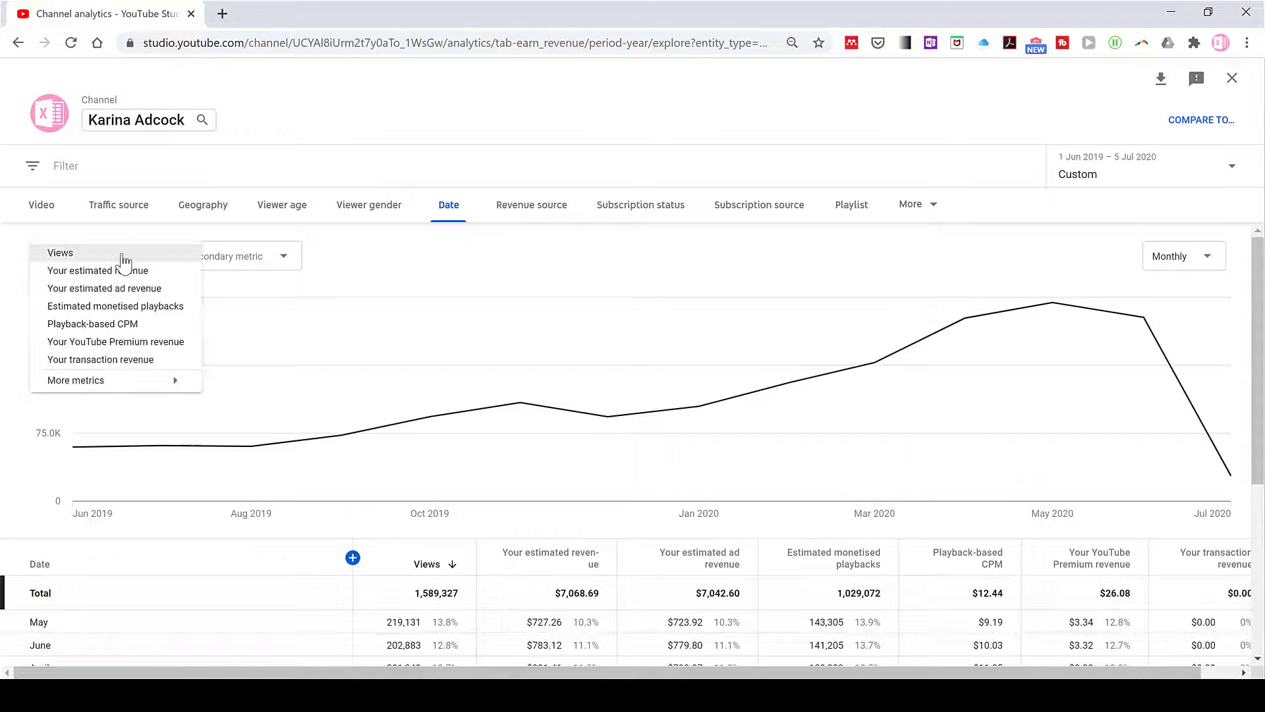
click(123, 273)
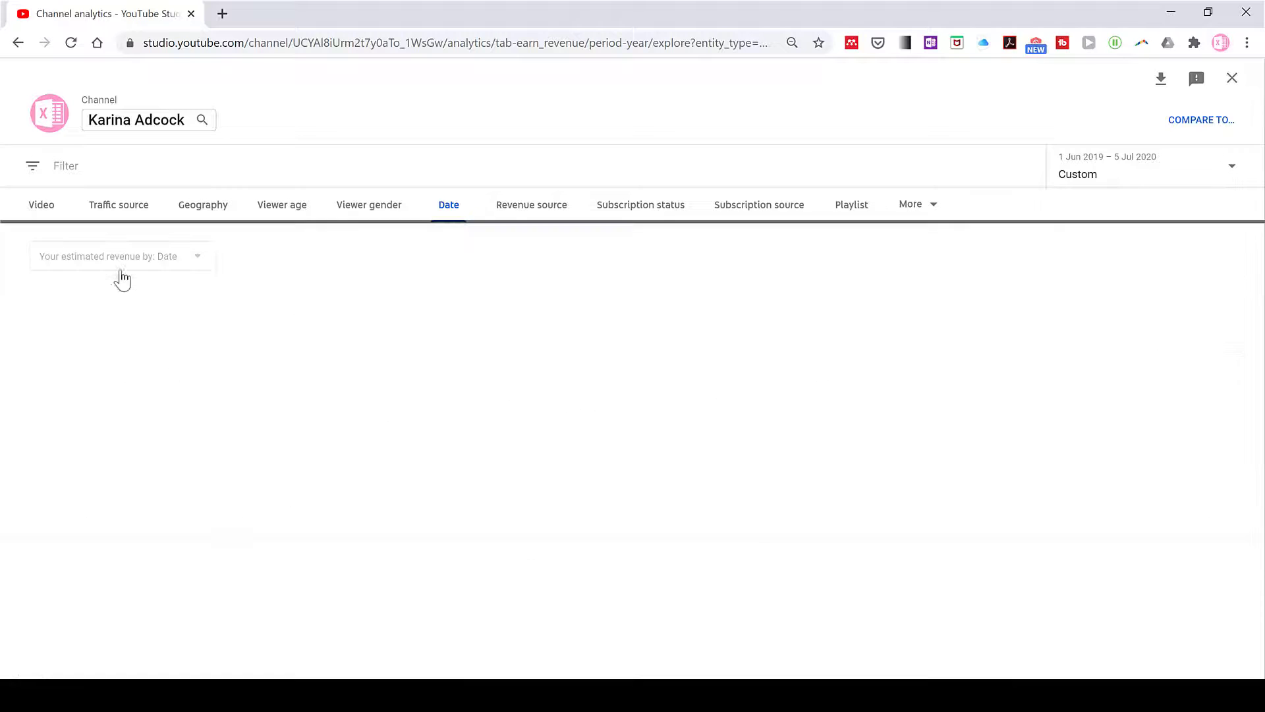
- Sort the monthly table by date, oldest month first, and compare each month's views with its estimated revenue
scroll(262, 385, down, 4)
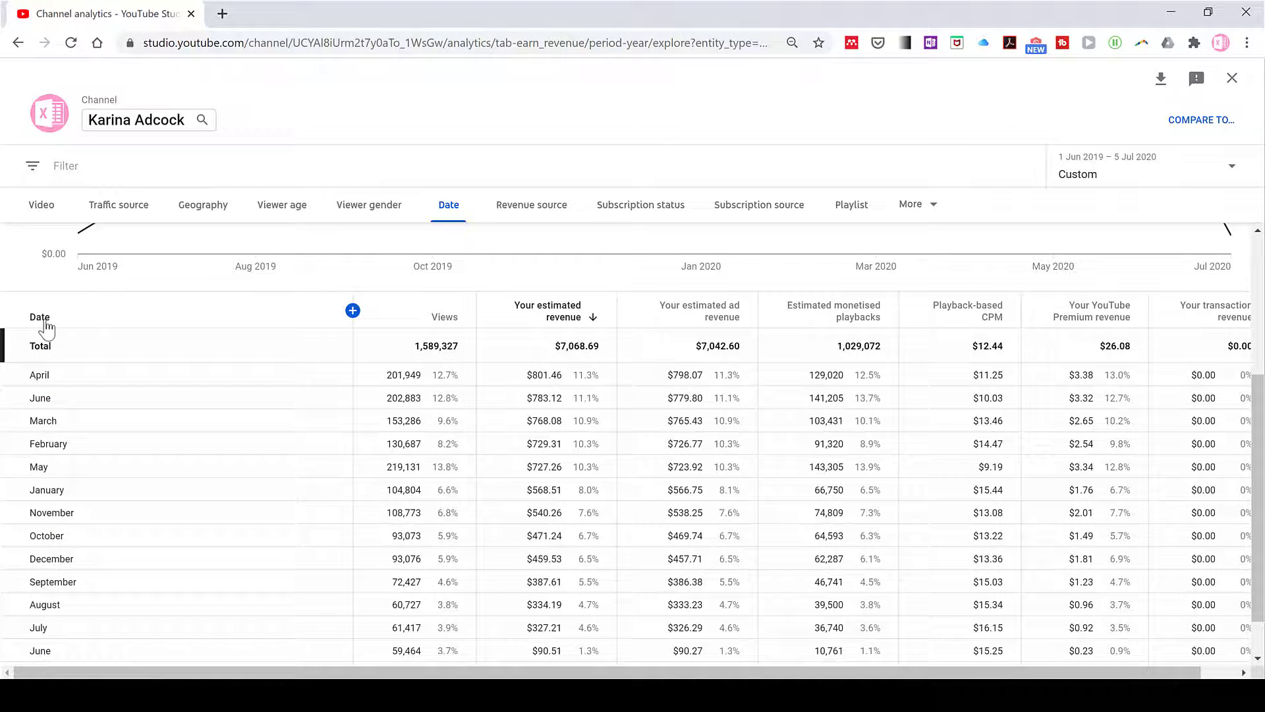
click(41, 318)
scroll(310, 488, down, 4)
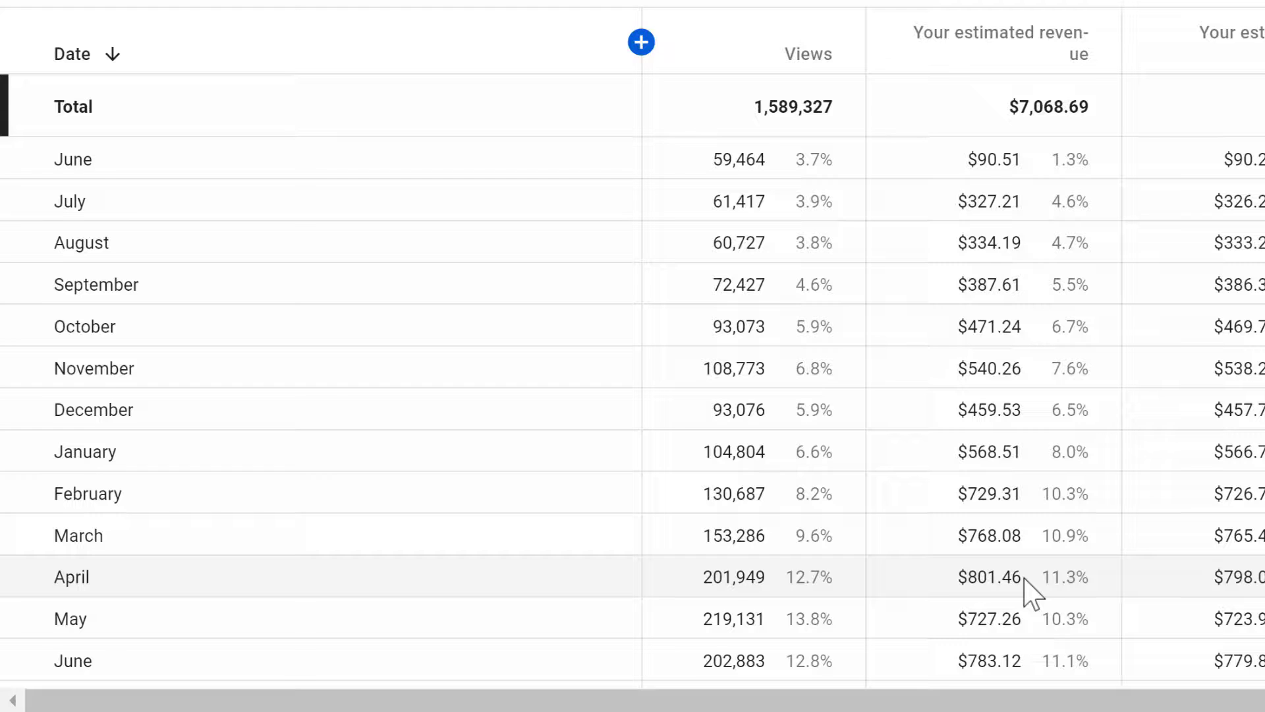
scroll(1025, 583, down, 2)
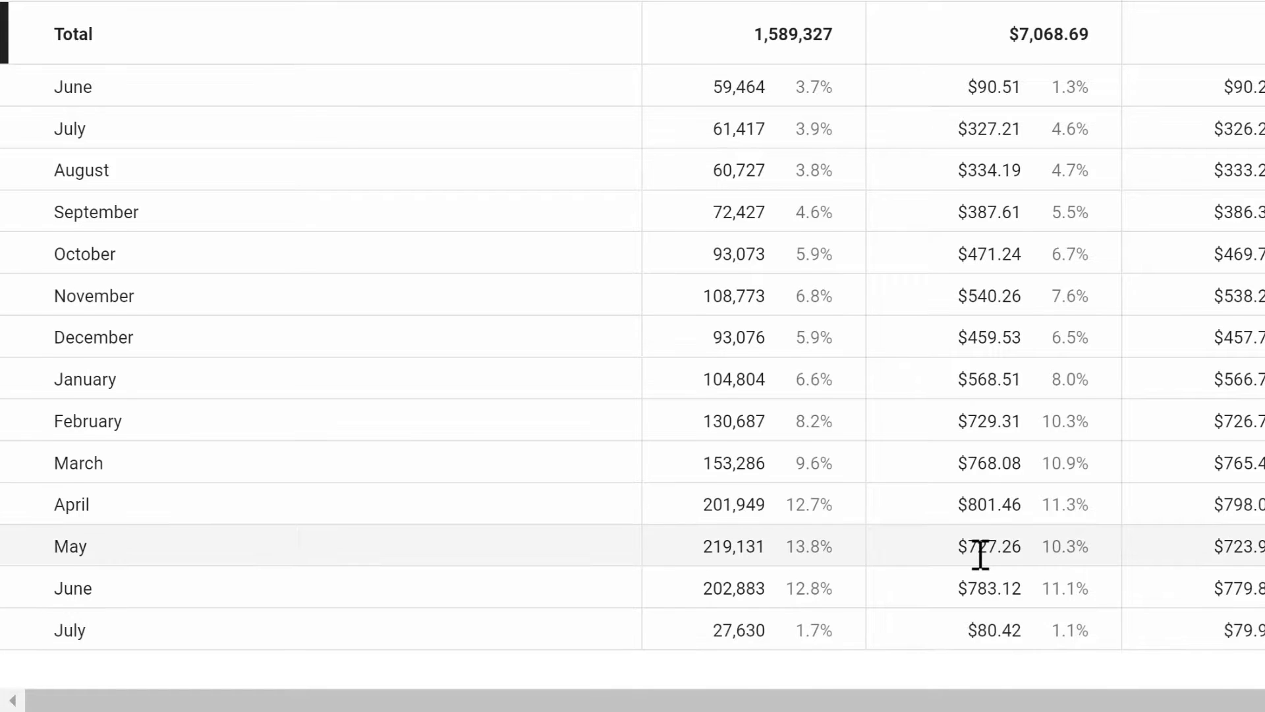
scroll(979, 554, up, 5)
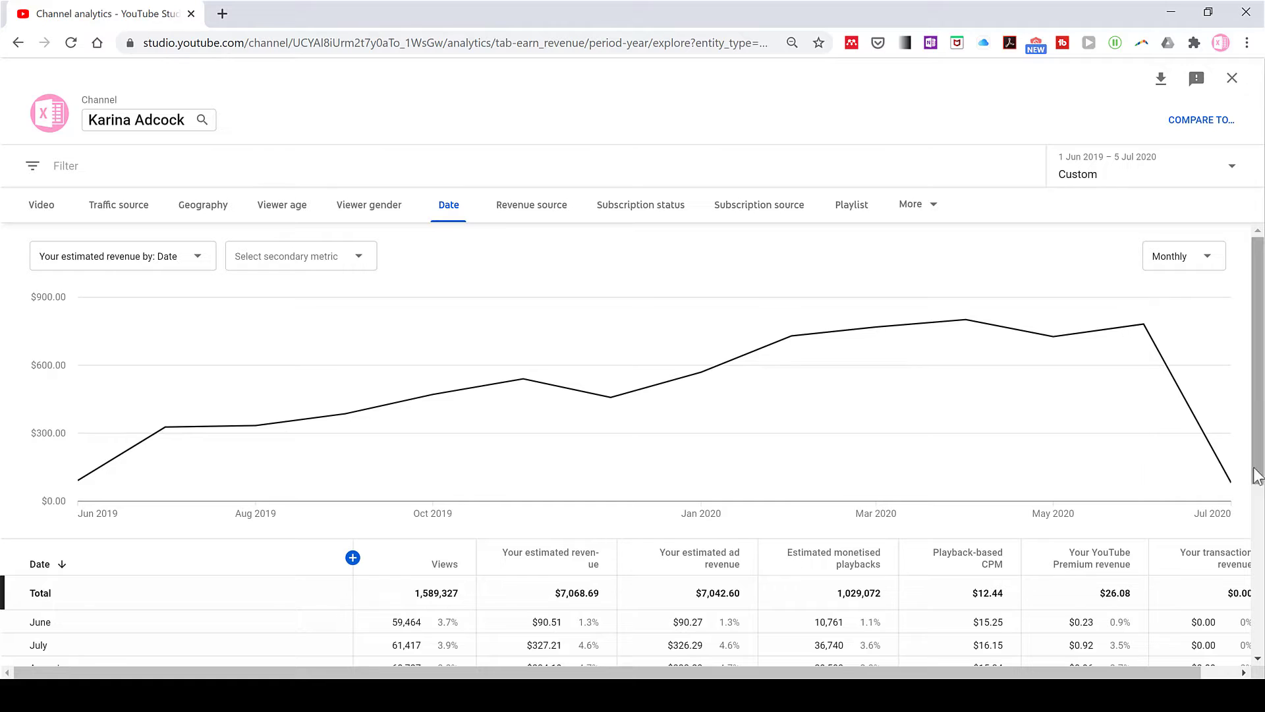
mouse_move(1232, 485)
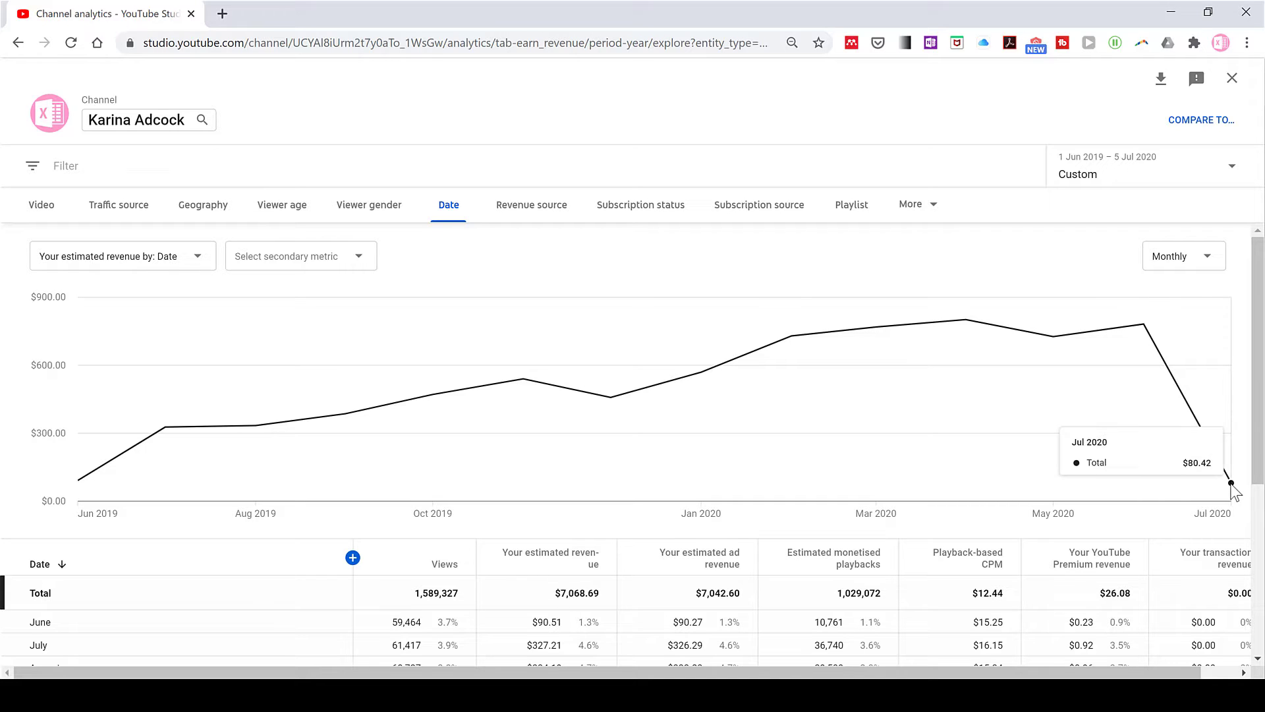